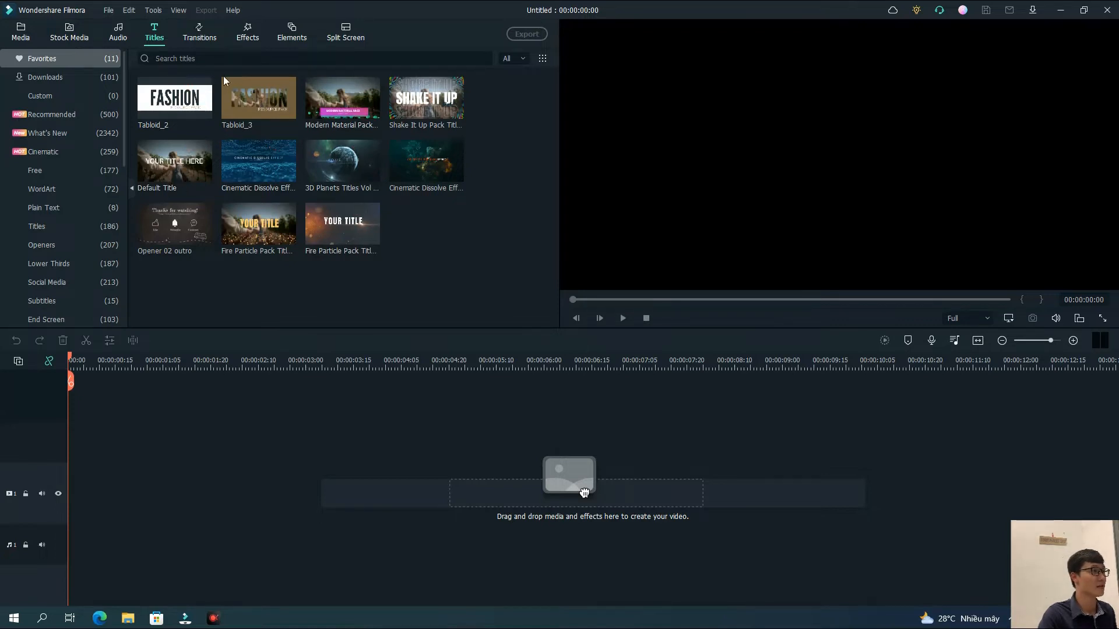
Place the favourite element Neon Greenscreen Background Pack Element 08 at the start of the first video track.
{"action": "left_click", "coordinate": [292, 35]}
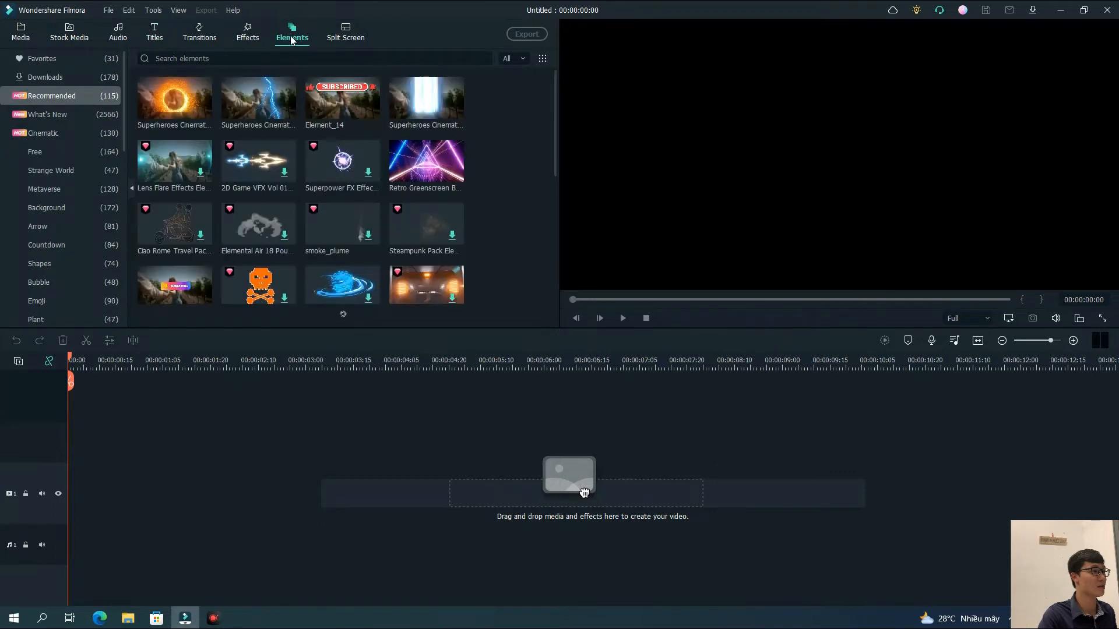
{"action": "scroll", "coordinate": [290, 80], "scroll_direction": "down", "scroll_amount": 5}
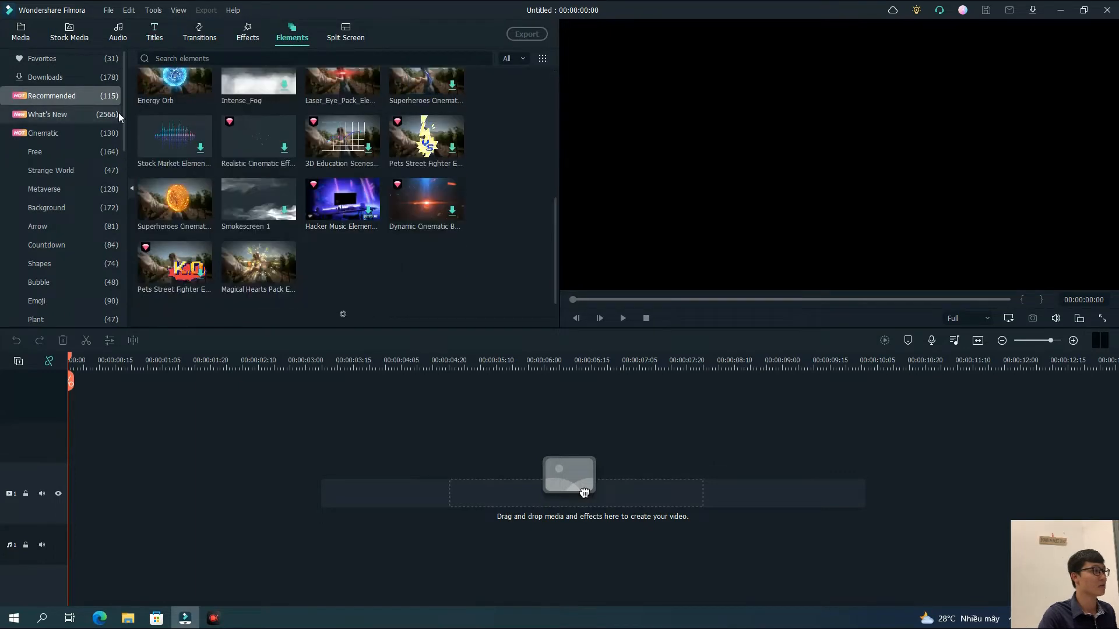
{"action": "left_click", "coordinate": [104, 58]}
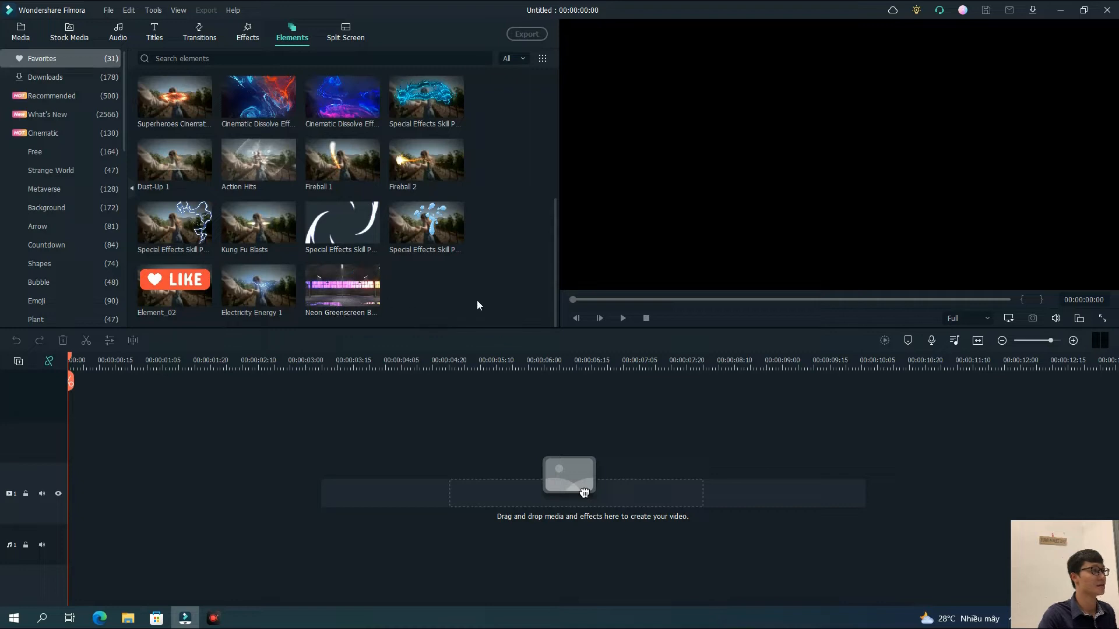
{"action": "left_click", "coordinate": [240, 39]}
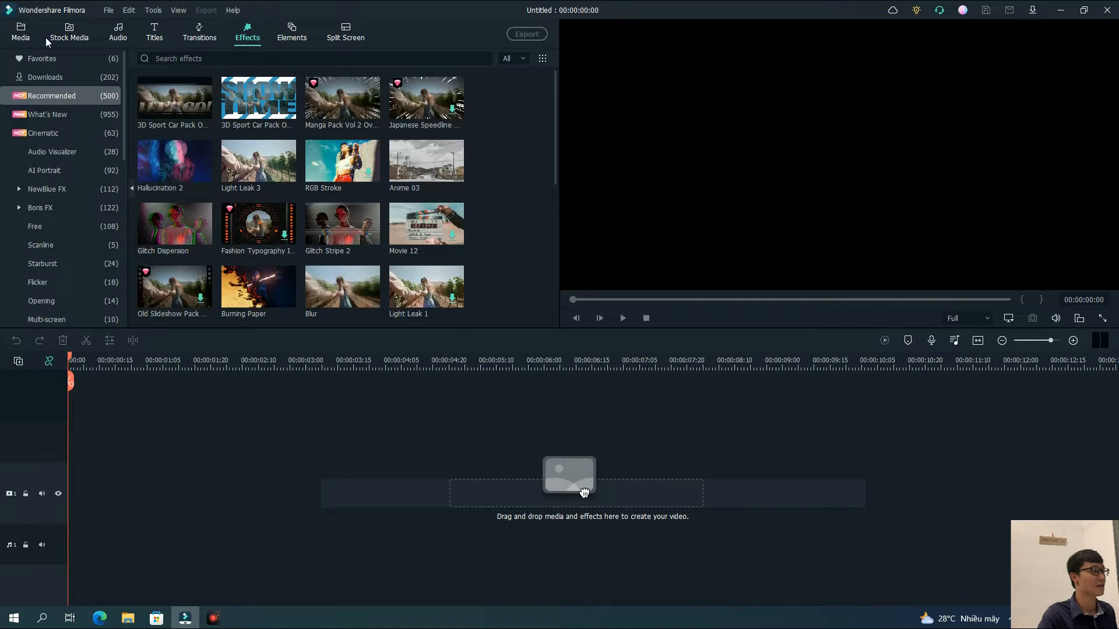
{"action": "left_click", "coordinate": [27, 37]}
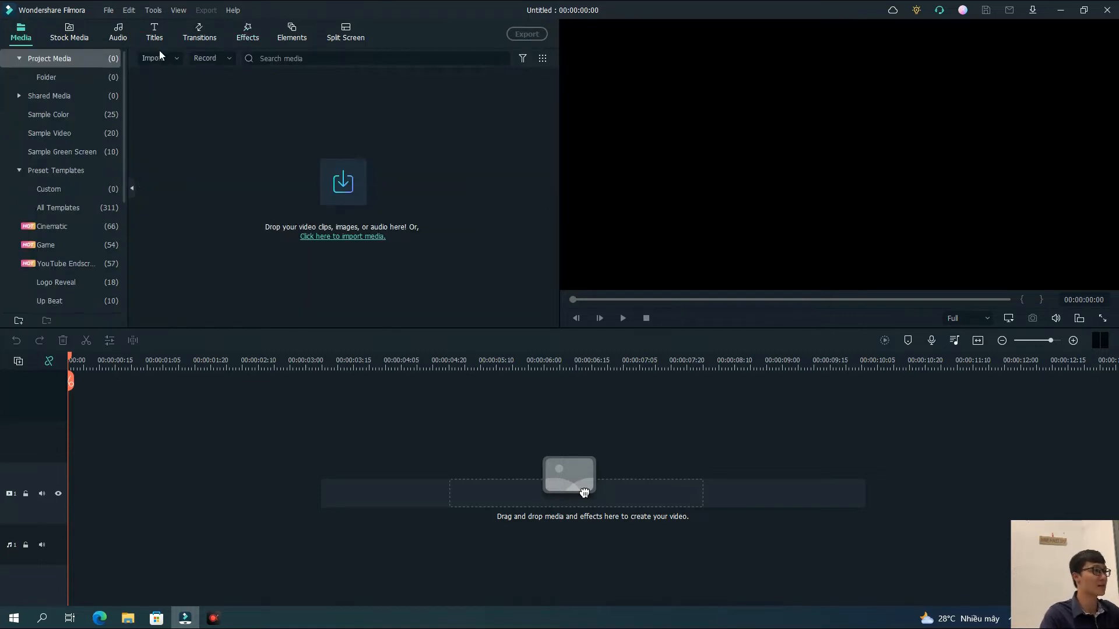
{"action": "left_click", "coordinate": [153, 36]}
{"action": "left_click", "coordinate": [291, 38]}
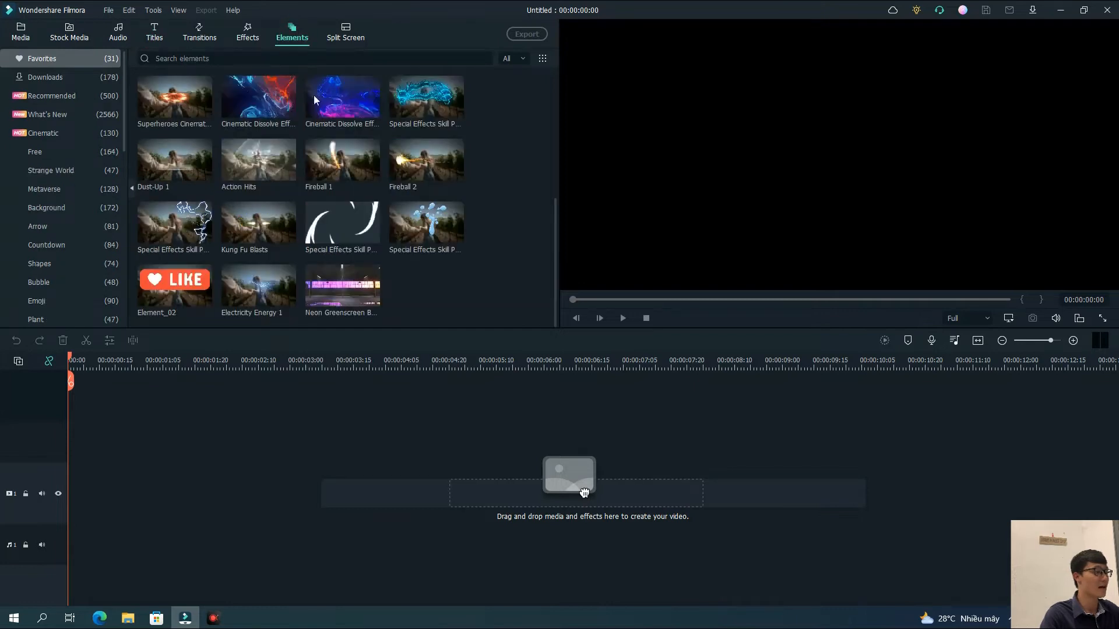
{"action": "left_click_drag", "start_coordinate": [337, 292], "coordinate": [68, 500]}
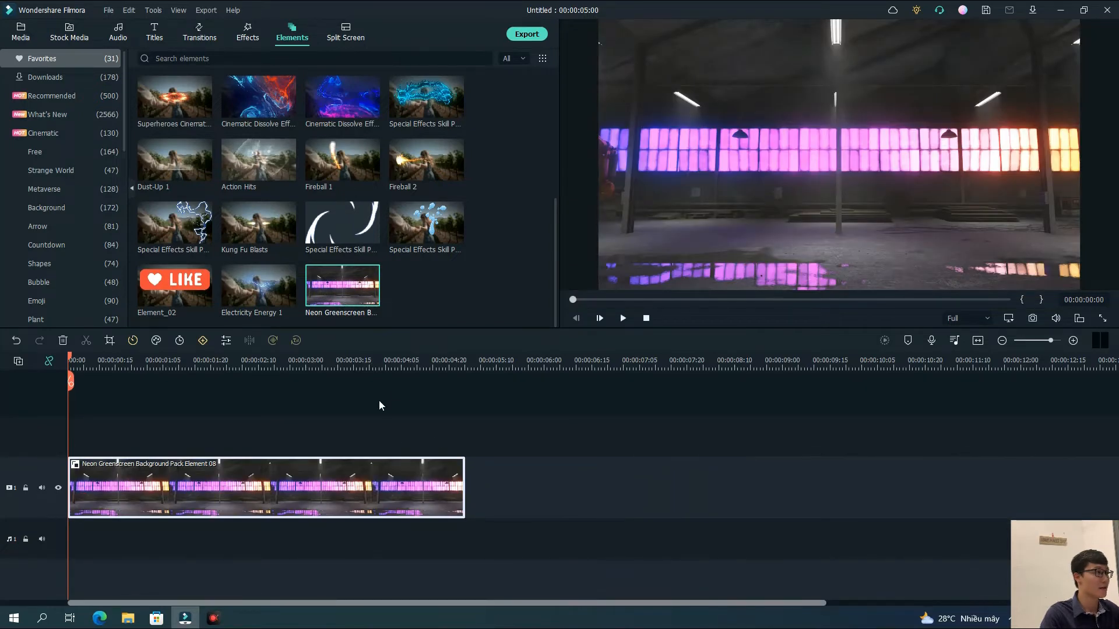
Add the Default Title above the background clip, starting at the same time, and move its text below the neon windows.
{"action": "left_click", "coordinate": [156, 33]}
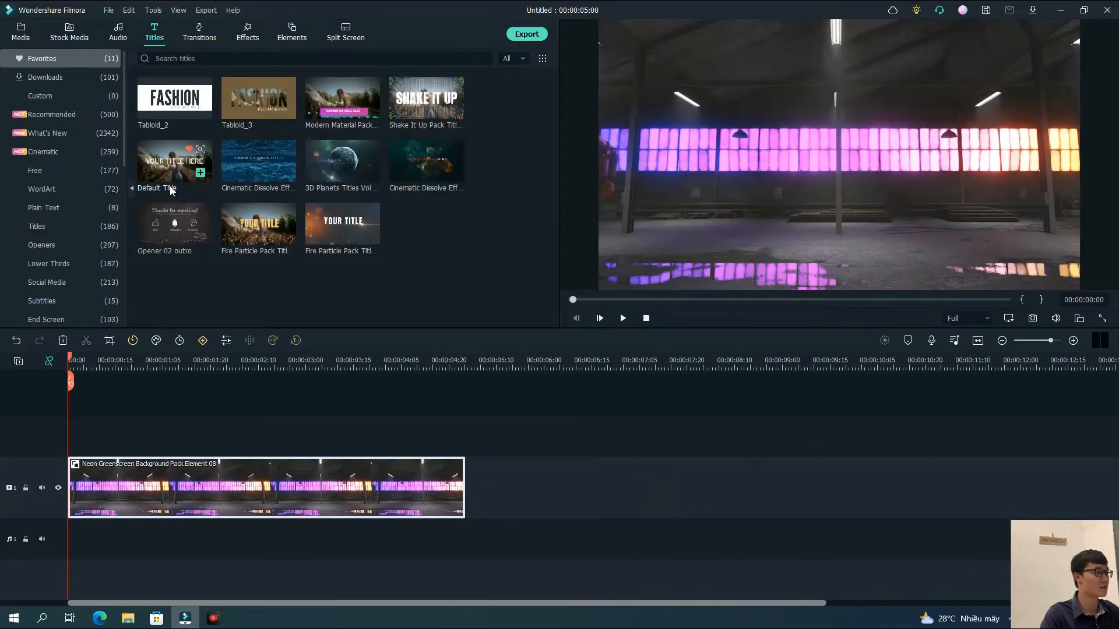
{"action": "left_click_drag", "start_coordinate": [171, 190], "coordinate": [79, 435]}
{"action": "left_click", "coordinate": [285, 438]}
{"action": "left_click", "coordinate": [338, 439]}
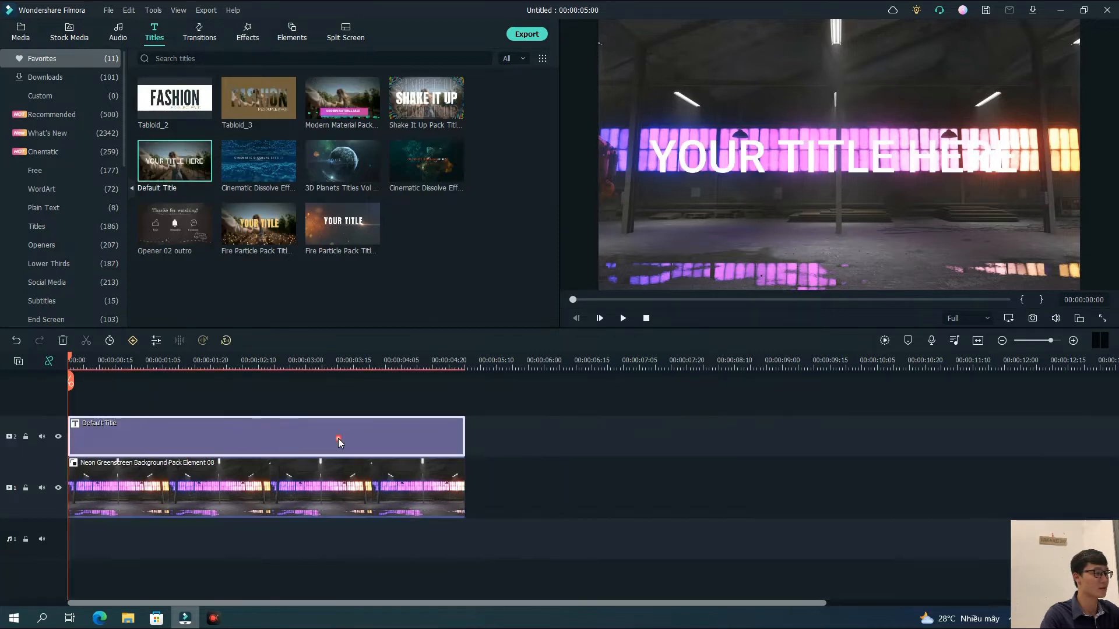
{"action": "left_click", "coordinate": [753, 156]}
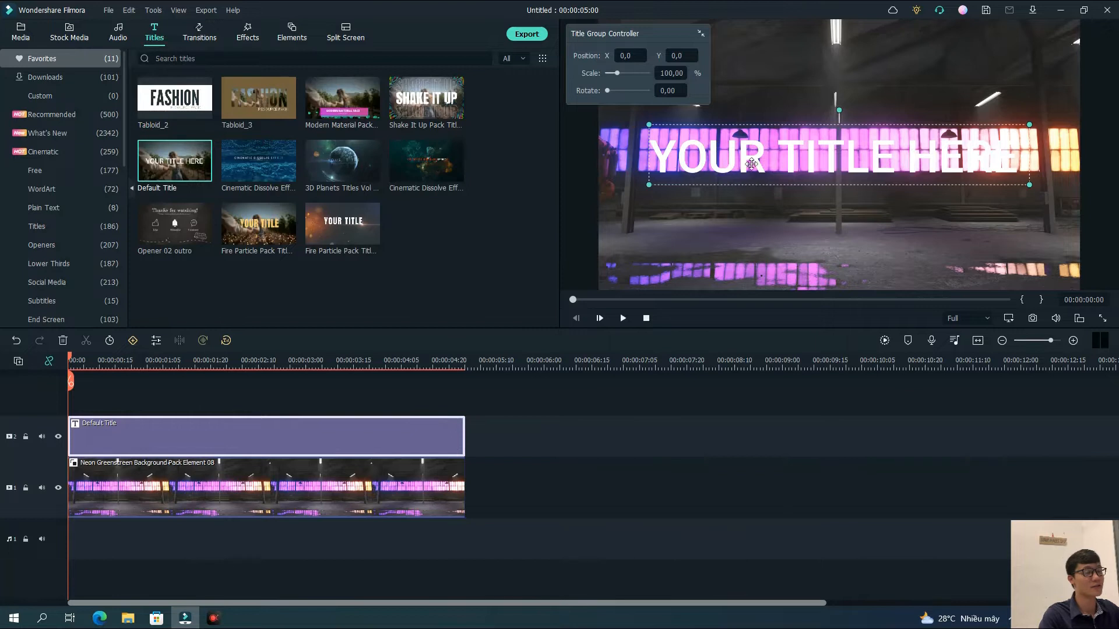
{"action": "left_click_drag", "start_coordinate": [751, 164], "coordinate": [757, 220]}
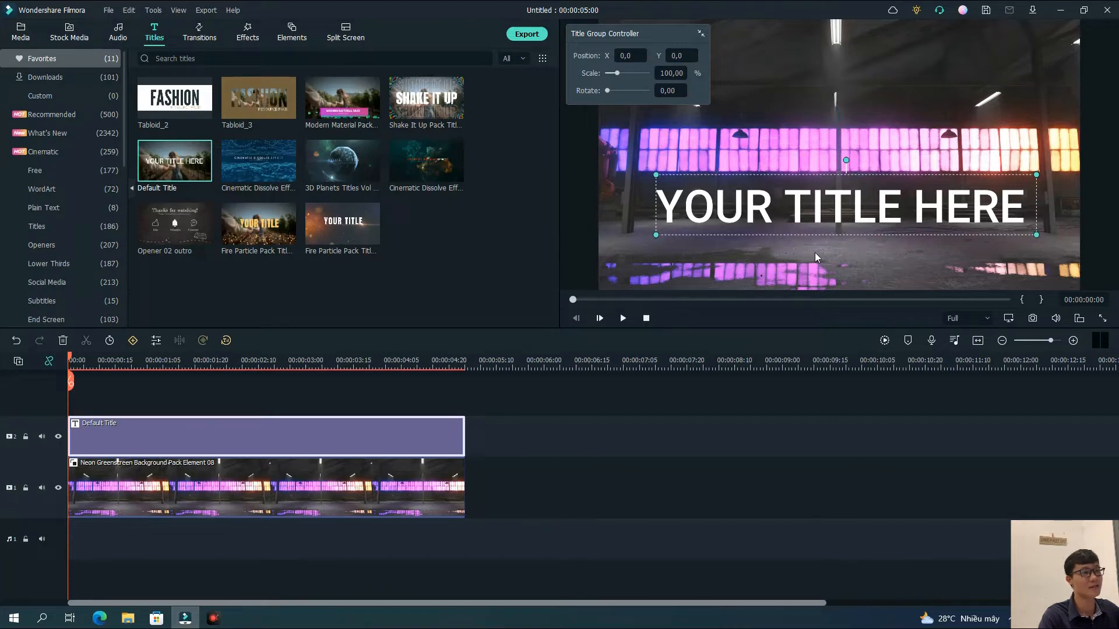
Replace the title's placeholder text with "Hello guys !".
{"action": "double_click", "coordinate": [813, 215]}
{"action": "left_click", "coordinate": [299, 122]}
{"action": "left_click_drag", "start_coordinate": [214, 119], "coordinate": [467, 212]}
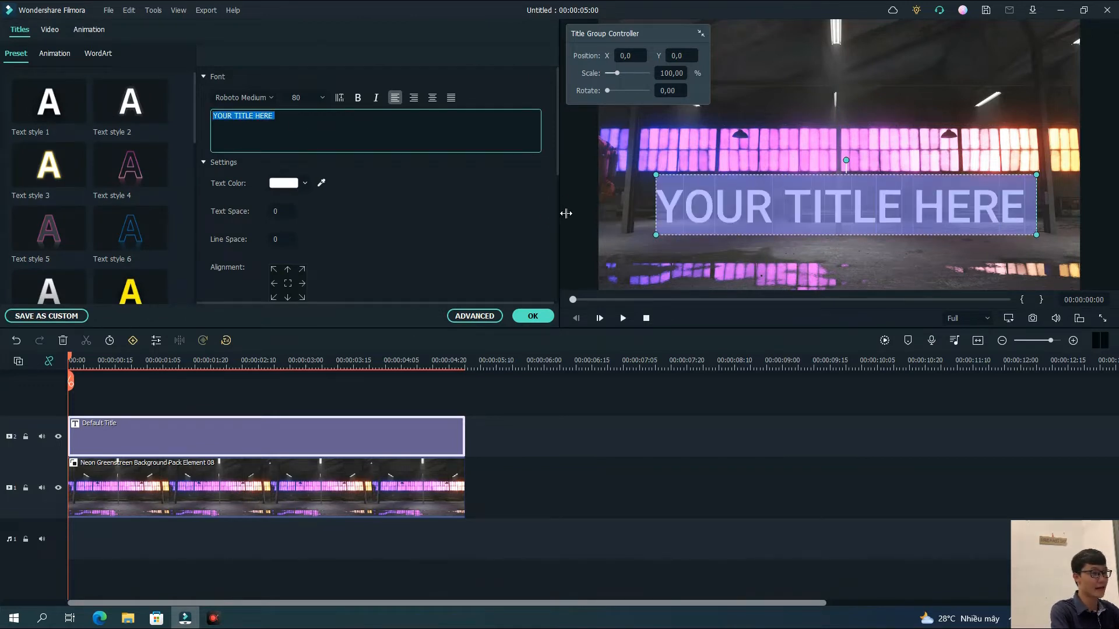
{"action": "type", "text": "H"}
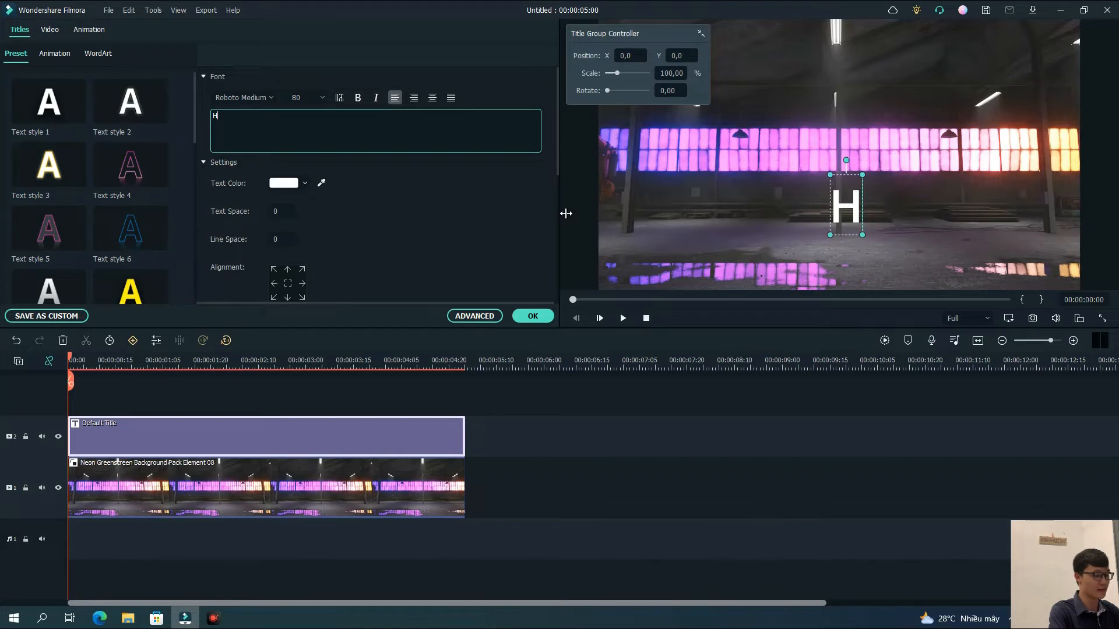
{"action": "type", "text": "ello guy"}
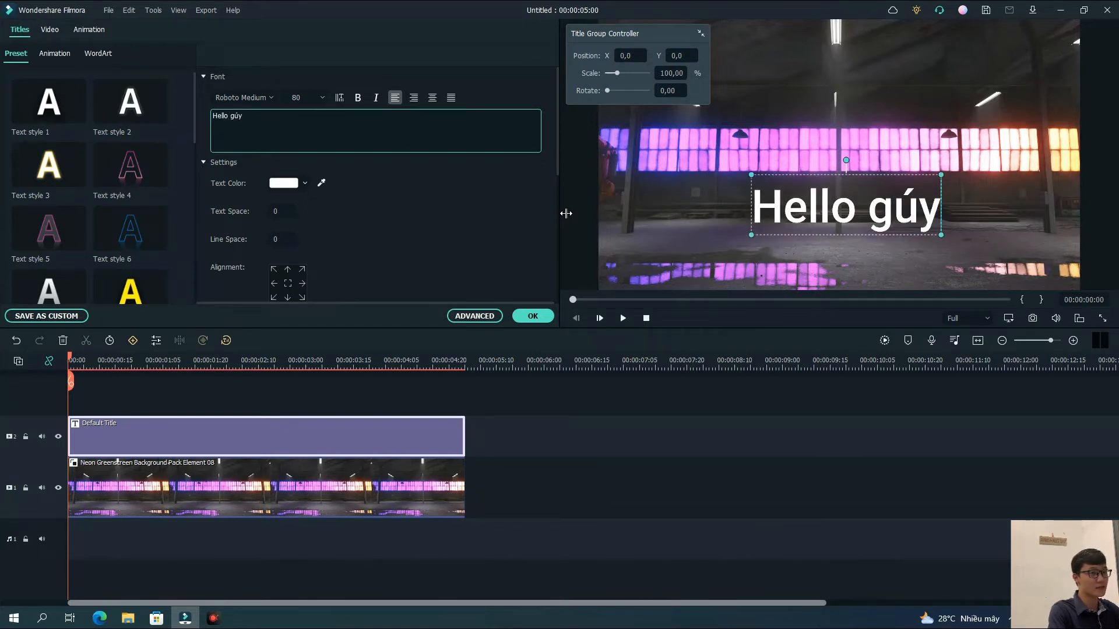
{"action": "type", "text": "s !"}
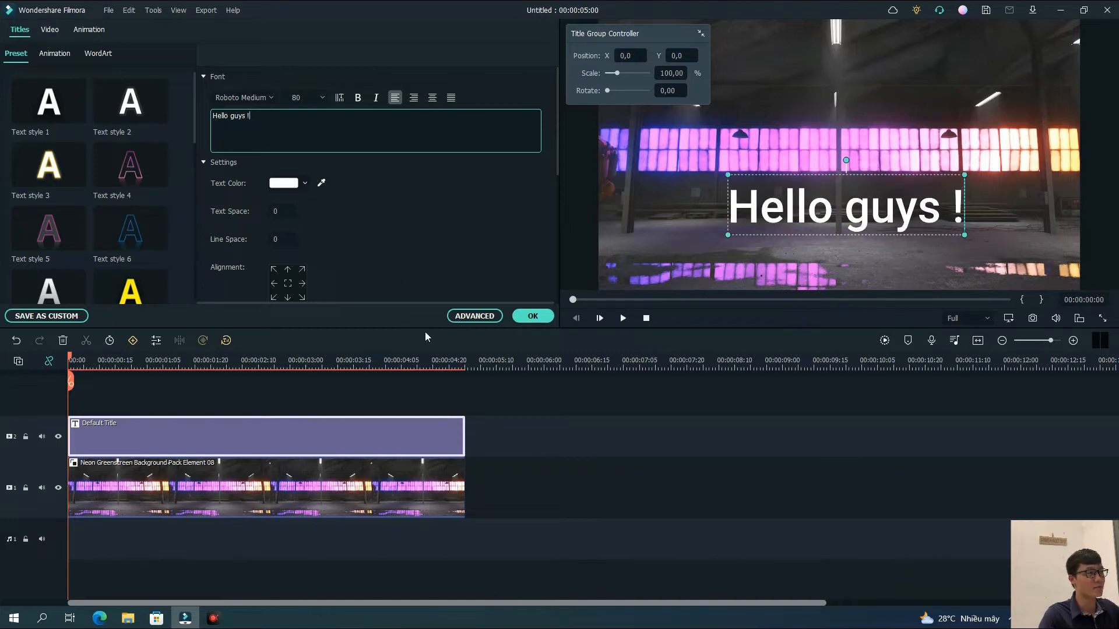
Apply the WordArt style with a yellow-to-pink gradient, dark inner outline and thick white outer outline to the title.
{"action": "left_click", "coordinate": [96, 54]}
{"action": "scroll", "coordinate": [151, 202], "scroll_direction": "down", "scroll_amount": 3}
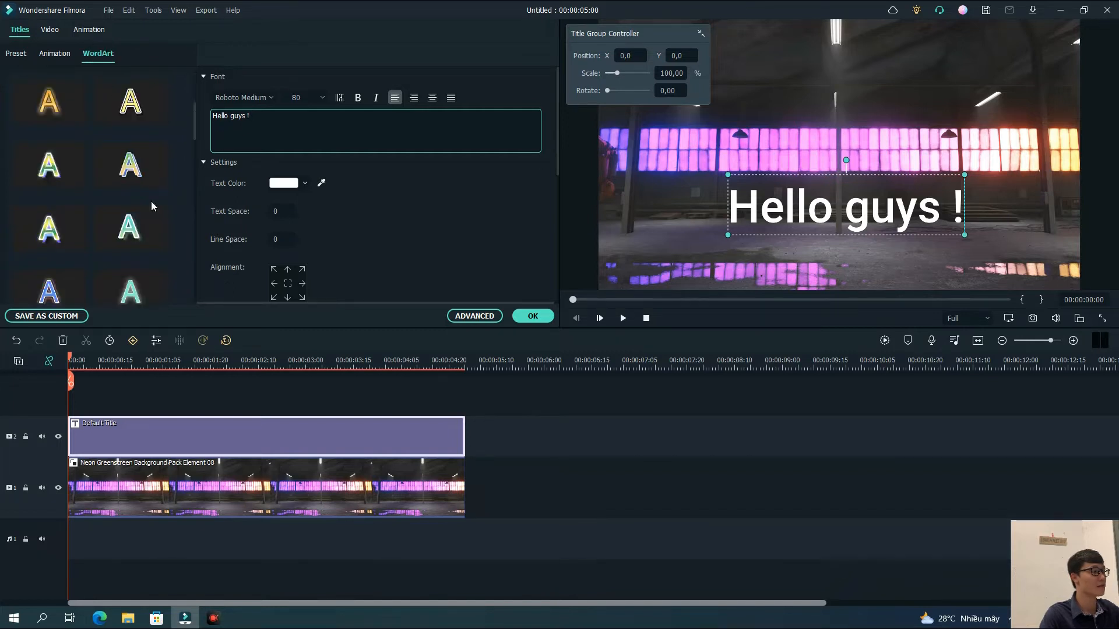
{"action": "scroll", "coordinate": [154, 207], "scroll_direction": "down", "scroll_amount": 3}
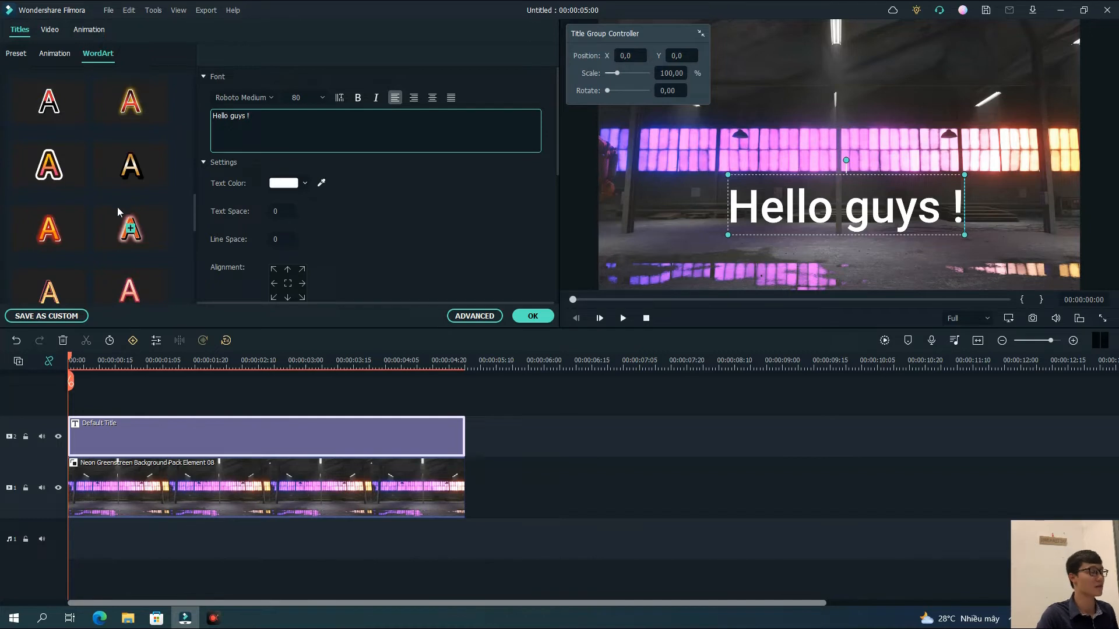
{"action": "mouse_move", "coordinate": [131, 166]}
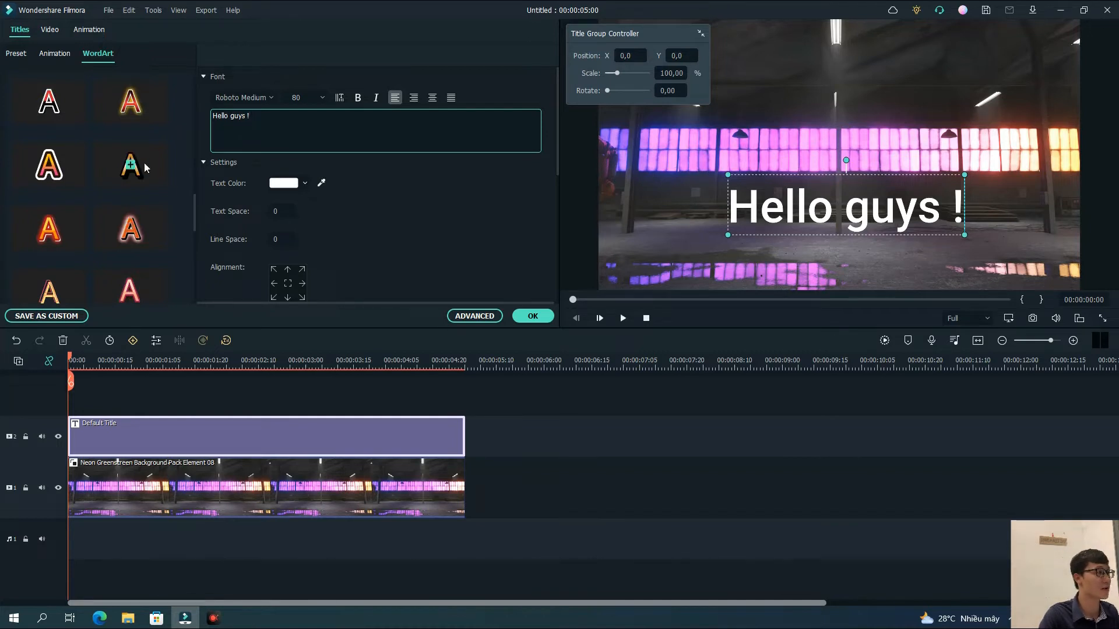
{"action": "mouse_move", "coordinate": [134, 220]}
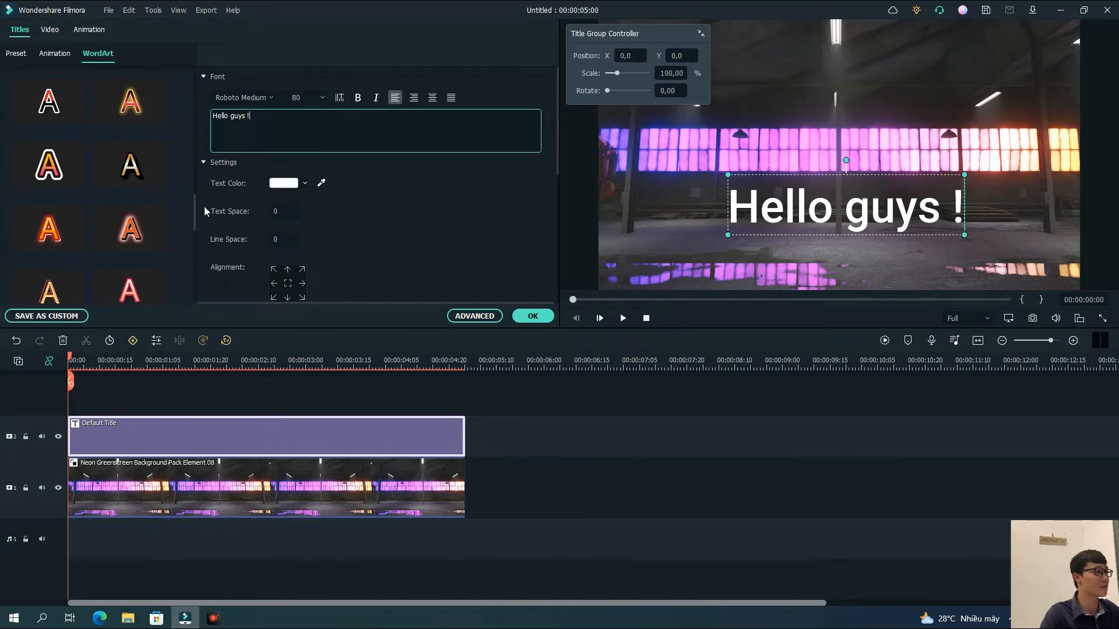
{"action": "left_click", "coordinate": [58, 216]}
{"action": "left_click", "coordinate": [70, 172]}
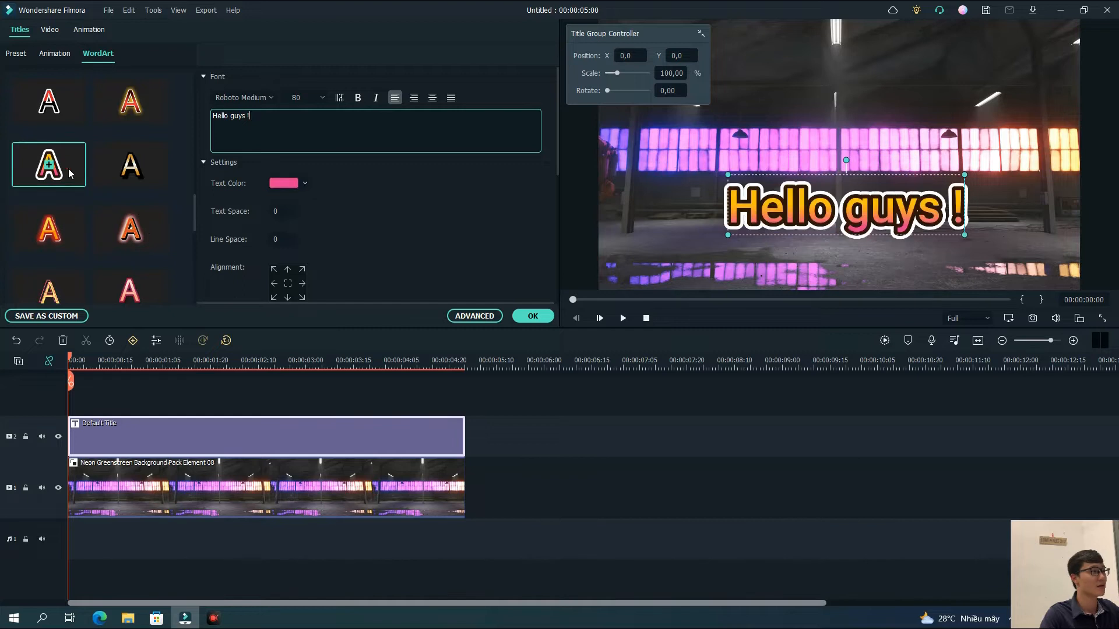
In the advanced text editor, set the title's font to Russo One and nudge the text slightly up.
{"action": "left_click", "coordinate": [474, 316]}
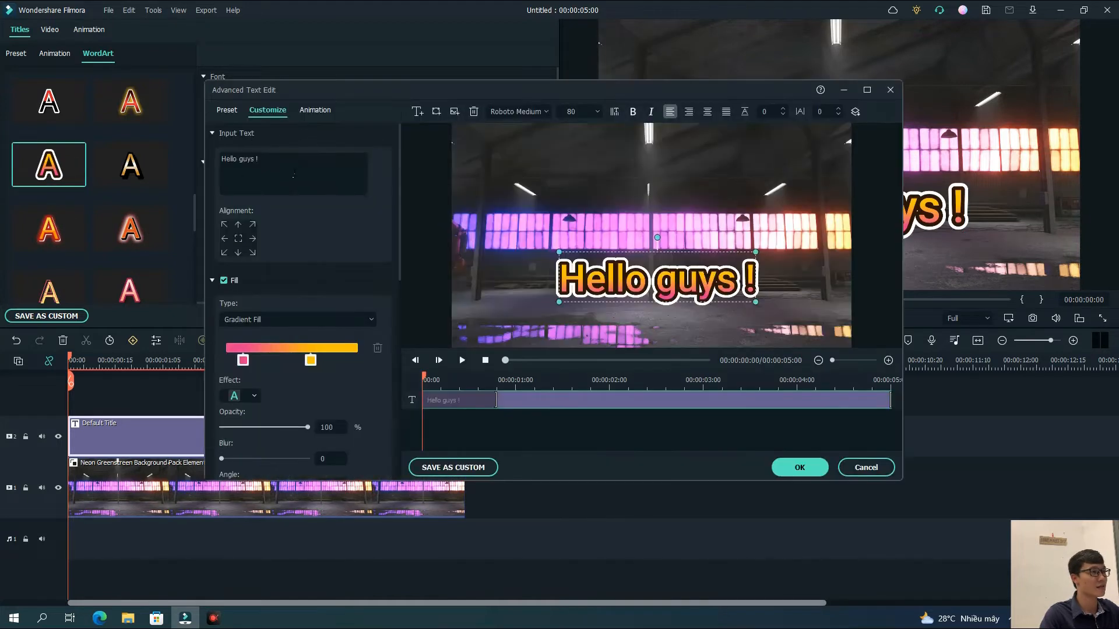
{"action": "left_click", "coordinate": [522, 113]}
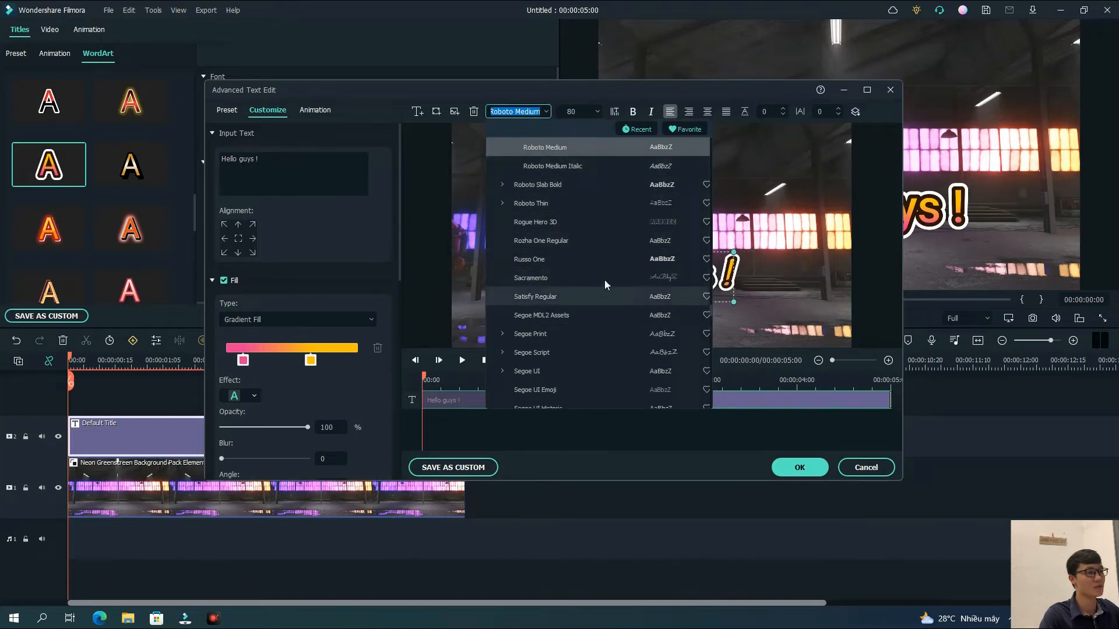
{"action": "left_click", "coordinate": [622, 259]}
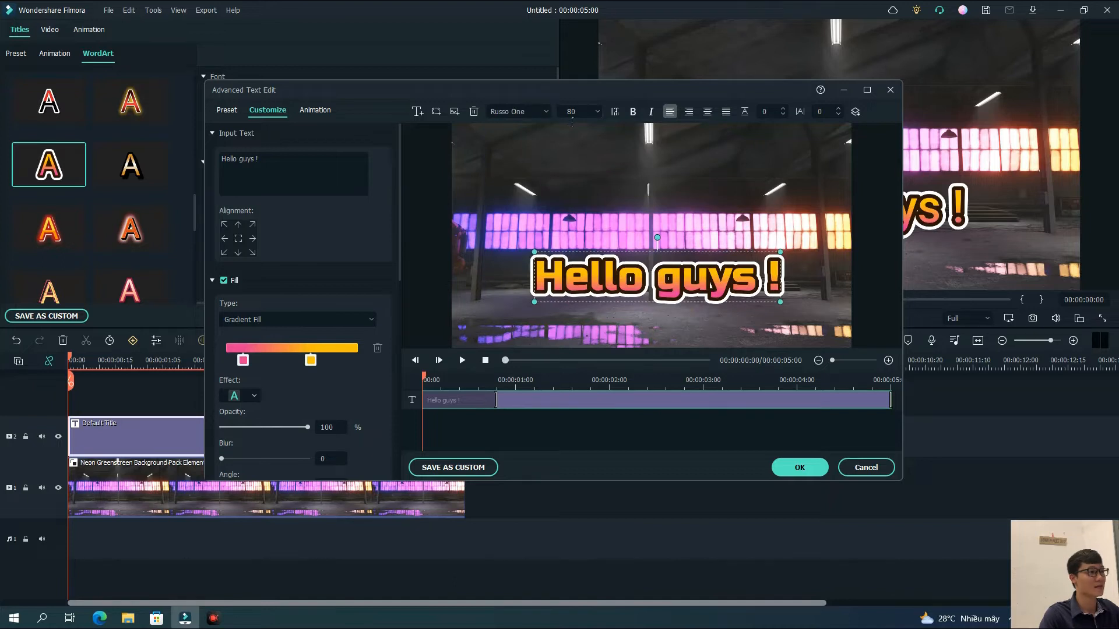
{"action": "scroll", "coordinate": [330, 329], "scroll_direction": "down", "scroll_amount": 5}
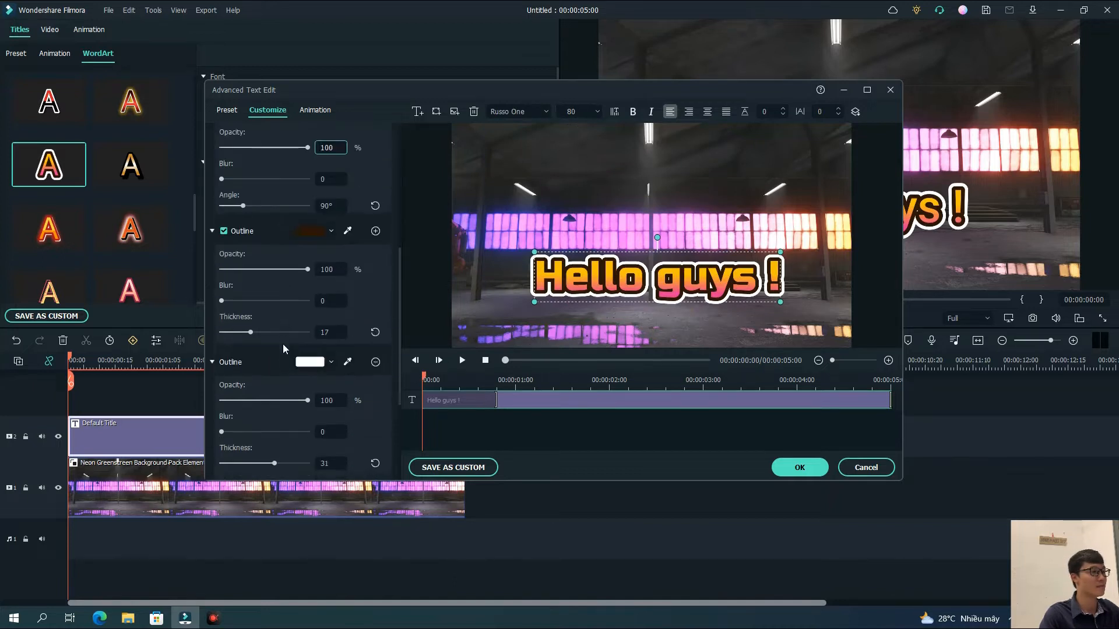
{"action": "scroll", "coordinate": [282, 343], "scroll_direction": "down", "scroll_amount": 3}
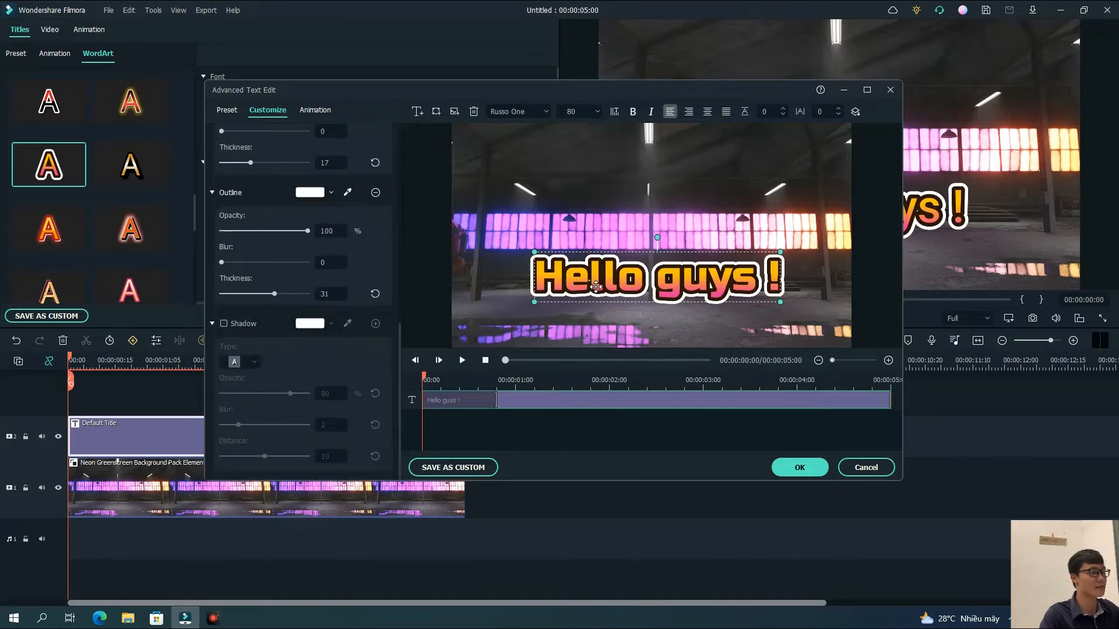
{"action": "mouse_move", "coordinate": [585, 290]}
{"action": "left_mouse_down"}
{"action": "mouse_move", "coordinate": [598, 285]}
{"action": "mouse_move", "coordinate": [553, 285]}
{"action": "mouse_move", "coordinate": [591, 275]}
{"action": "mouse_move", "coordinate": [588, 285]}
{"action": "left_mouse_up"}
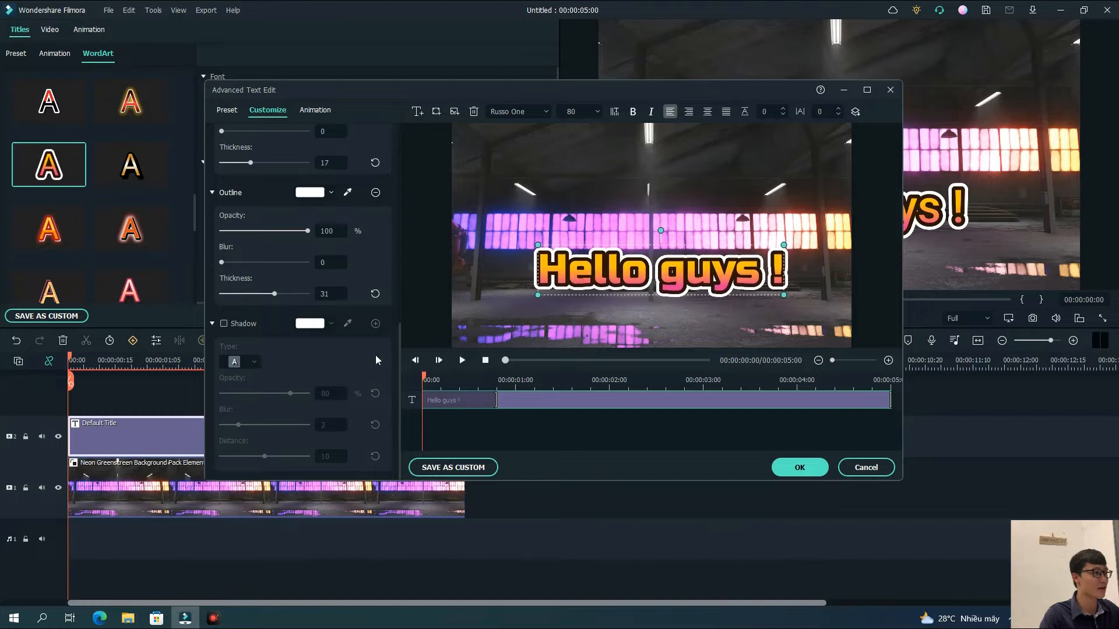
Enable a black shadow for the title, using the last cast-shadow type and a distance of 15, and accept the edits.
{"action": "left_click", "coordinate": [224, 324]}
{"action": "left_click", "coordinate": [246, 362]}
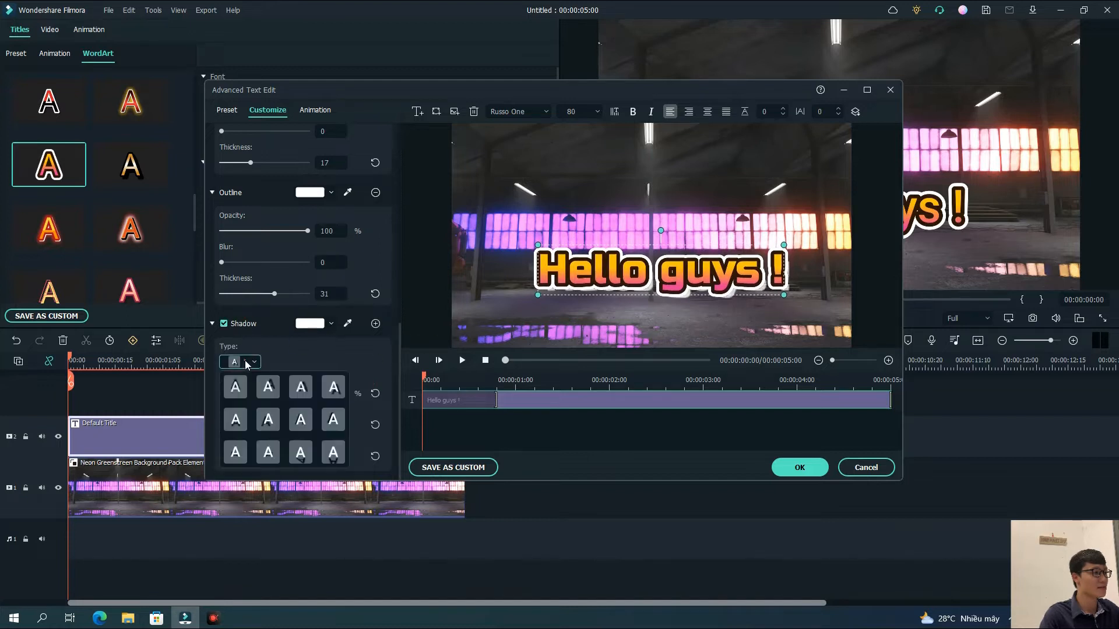
{"action": "left_click", "coordinate": [333, 453]}
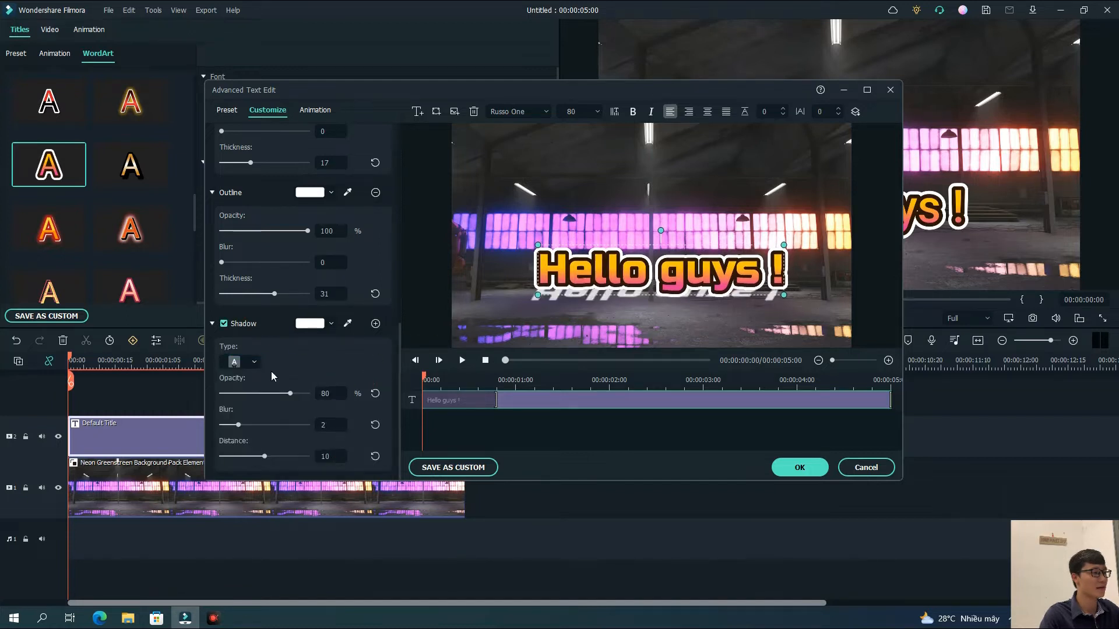
{"action": "left_click", "coordinate": [331, 324]}
{"action": "left_click", "coordinate": [303, 393]}
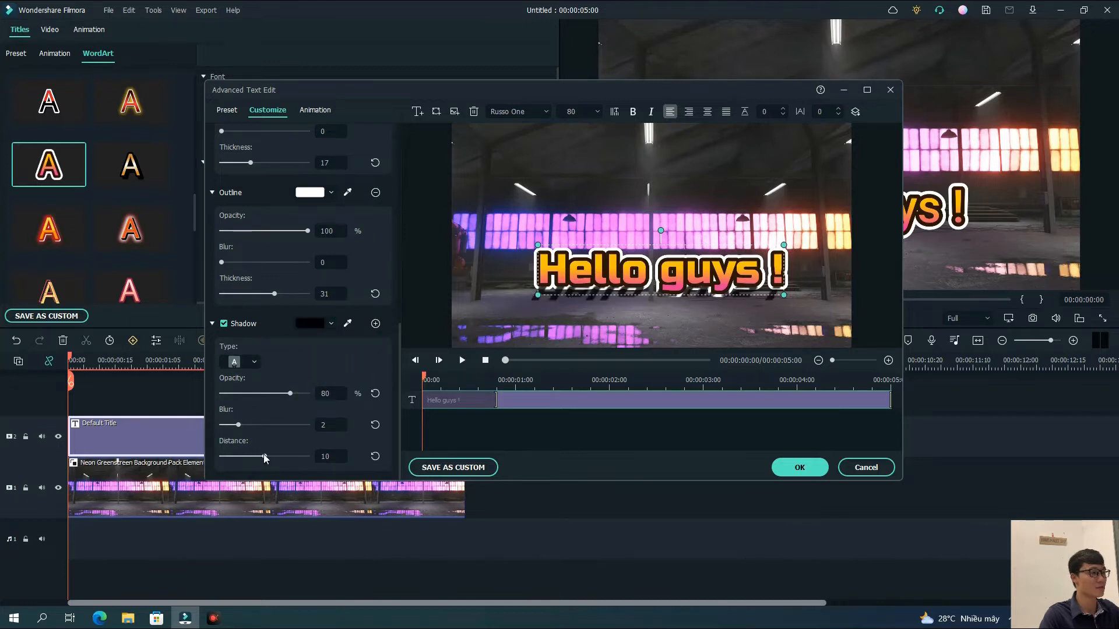
{"action": "mouse_move", "coordinate": [267, 459]}
{"action": "left_mouse_down"}
{"action": "mouse_move", "coordinate": [301, 461]}
{"action": "mouse_move", "coordinate": [258, 471]}
{"action": "left_mouse_up"}
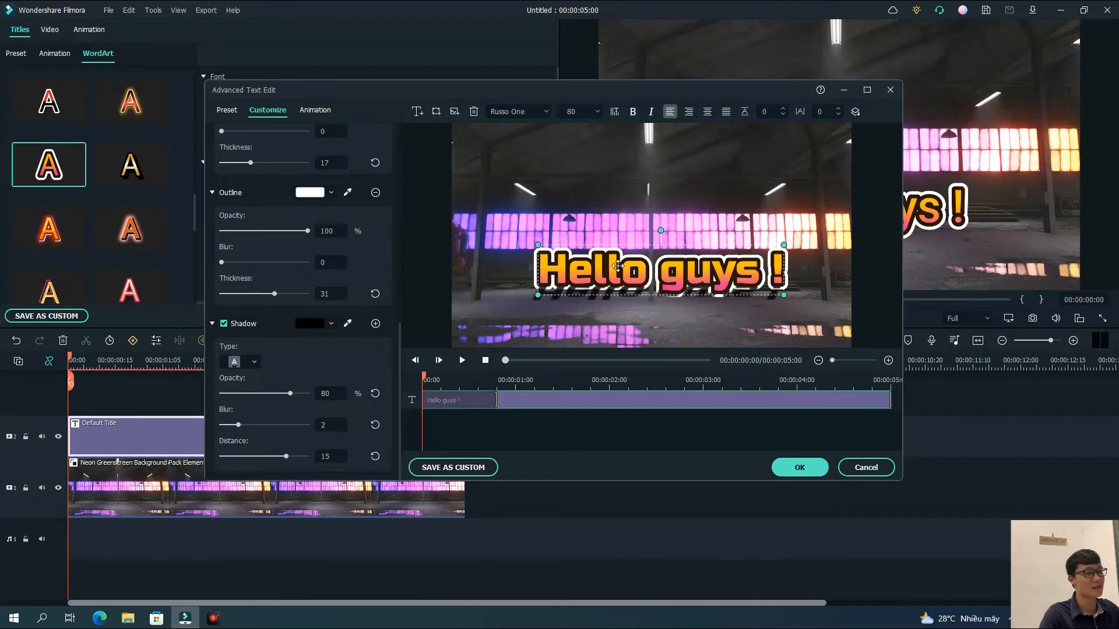
{"action": "left_click", "coordinate": [822, 467]}
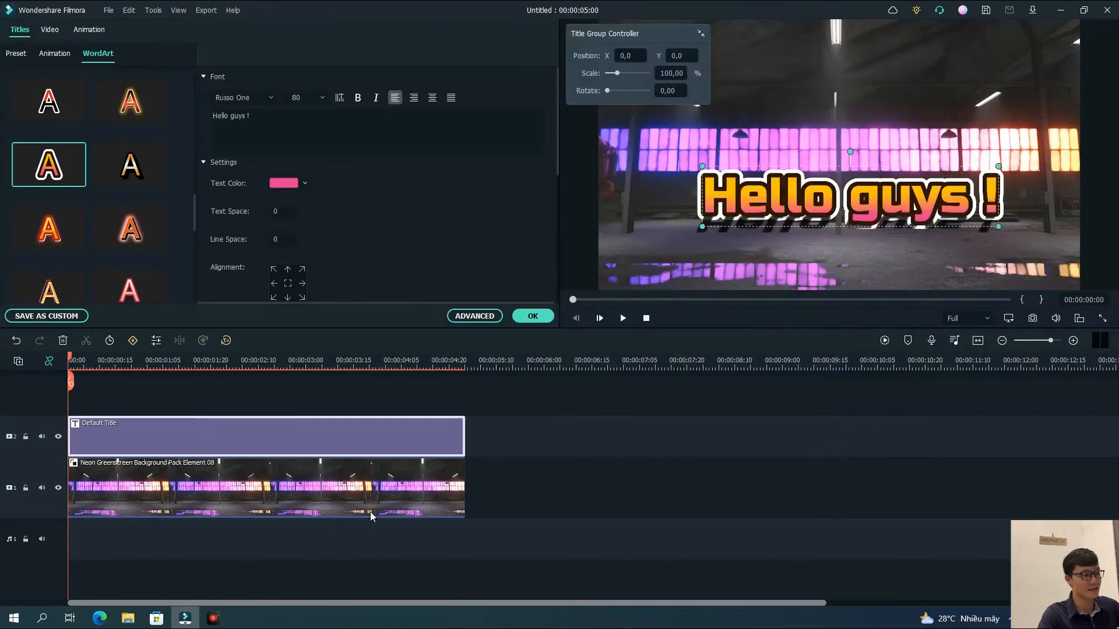
Close the background clip's properties and shift the "Hello guys !" title slightly left and down in the preview.
{"action": "left_click", "coordinate": [358, 499]}
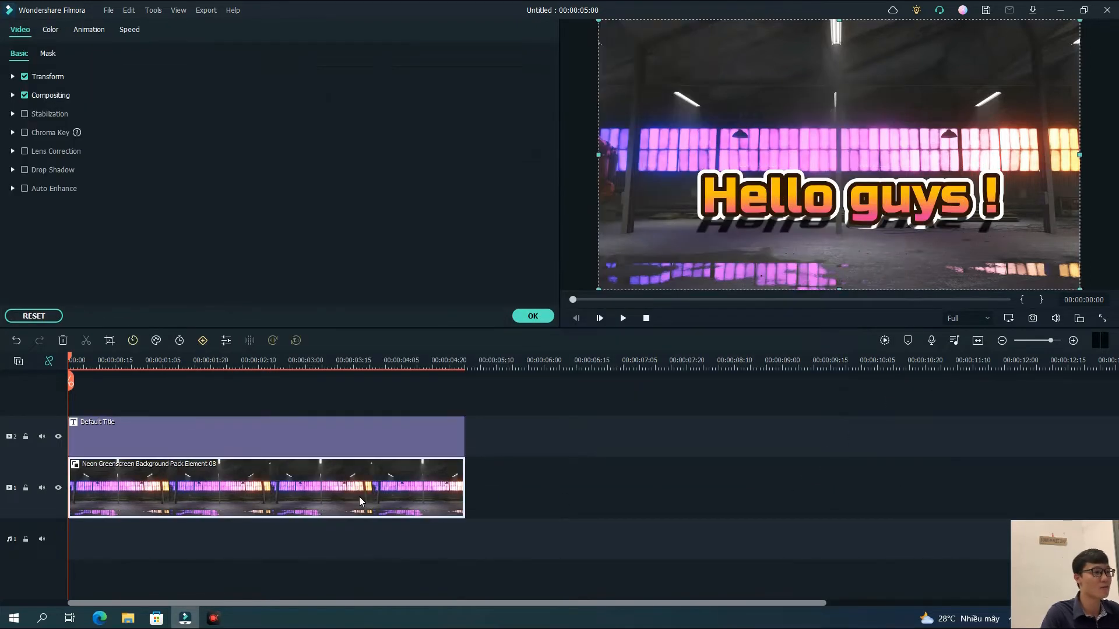
{"action": "left_click", "coordinate": [533, 316]}
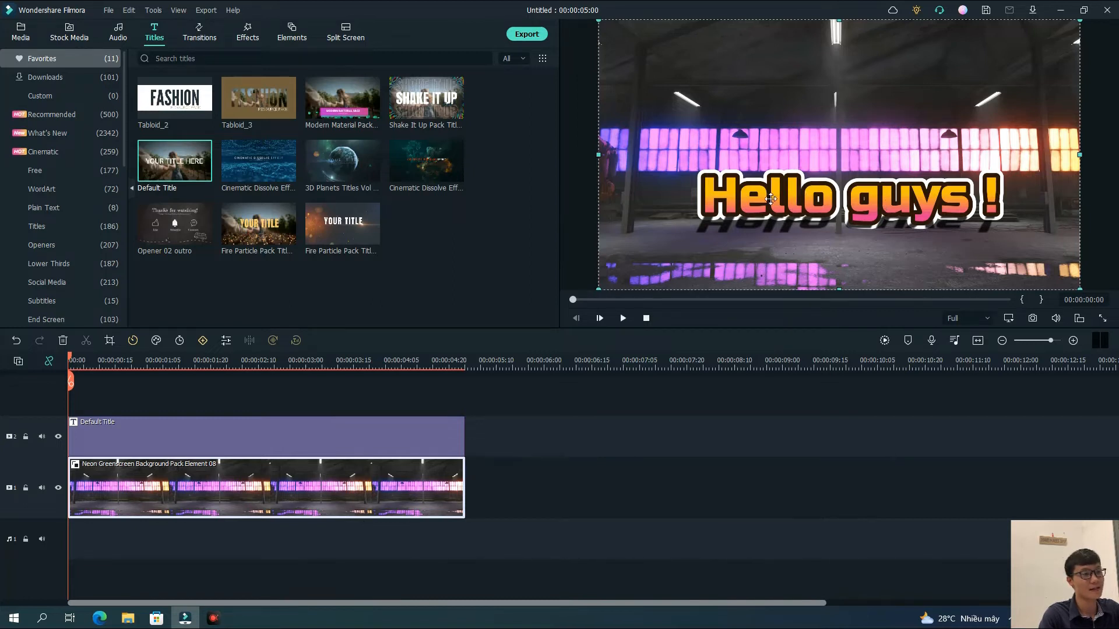
{"action": "left_click", "coordinate": [804, 213]}
{"action": "left_click_drag", "start_coordinate": [804, 213], "coordinate": [782, 215]}
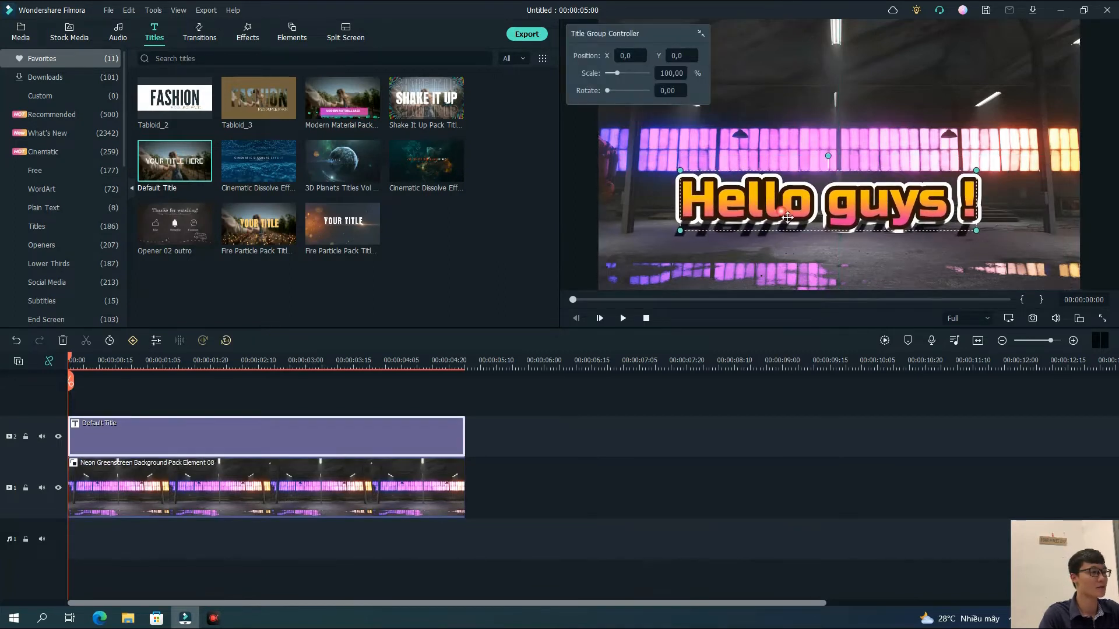
Delete the neon background clip from the first video track.
{"action": "left_click", "coordinate": [410, 488]}
{"action": "key", "text": "Delete"}
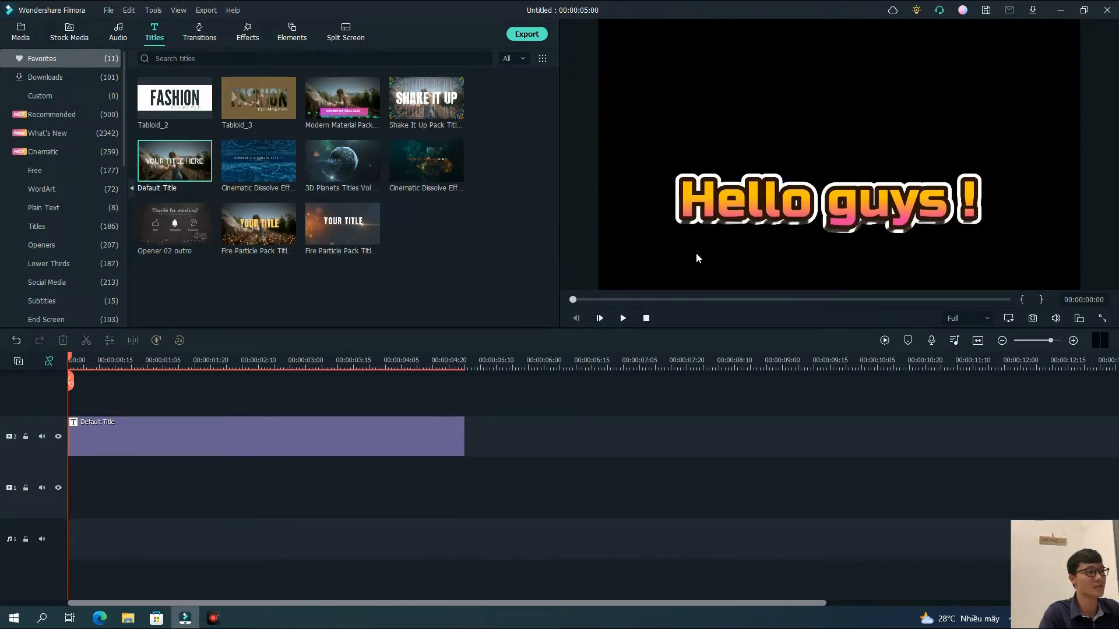
{"action": "left_click", "coordinate": [292, 32]}
{"action": "left_click_drag", "start_coordinate": [346, 387], "coordinate": [221, 501]}
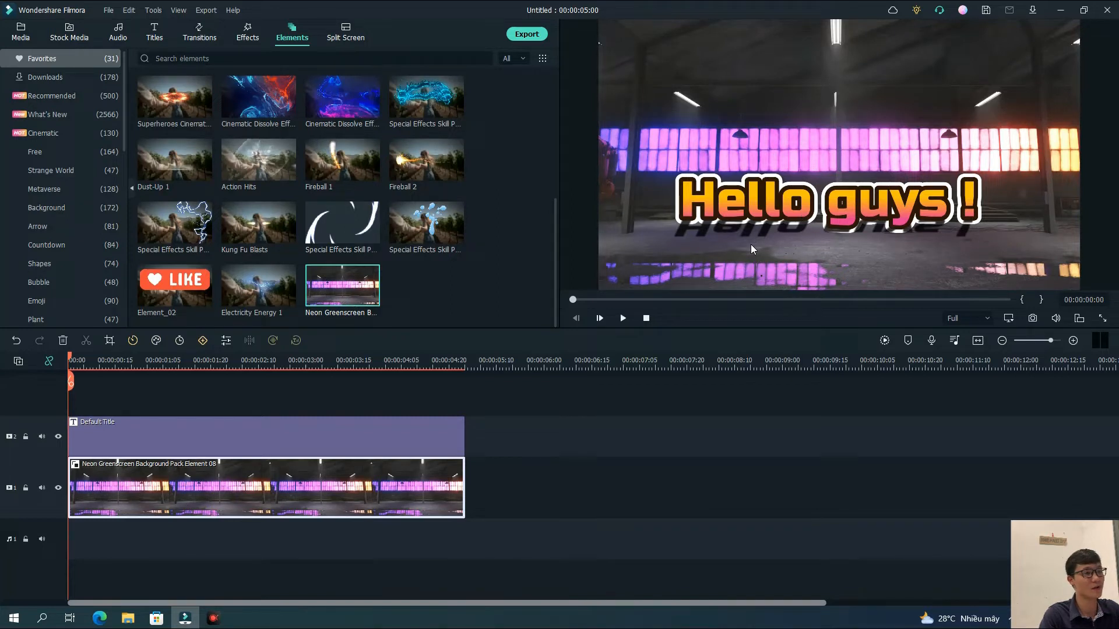
{"action": "left_click", "coordinate": [773, 216]}
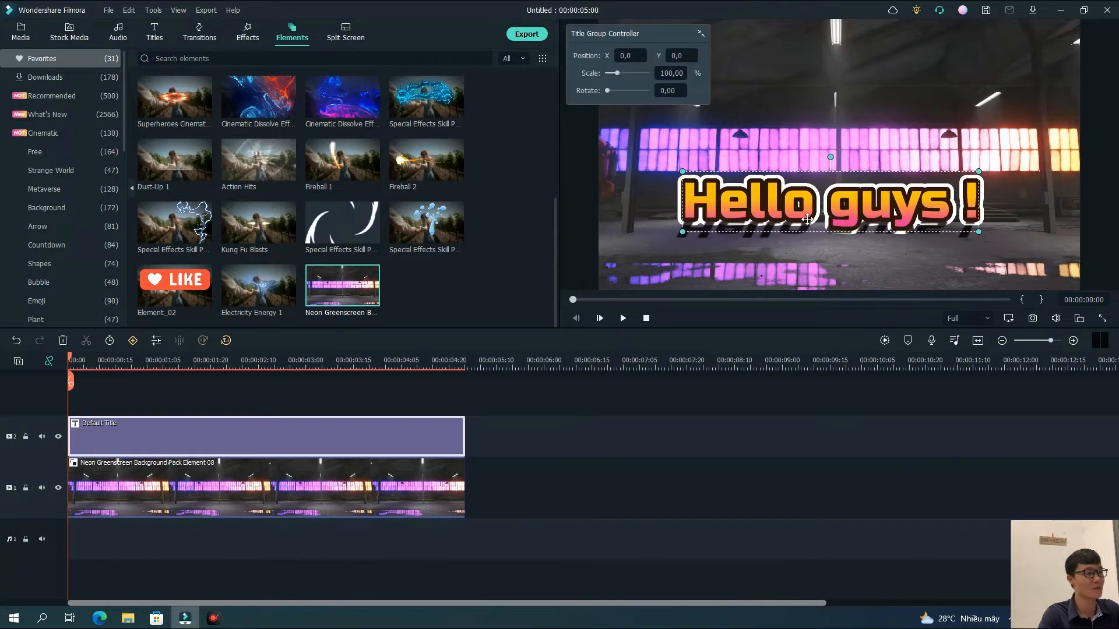
{"action": "left_click", "coordinate": [417, 484]}
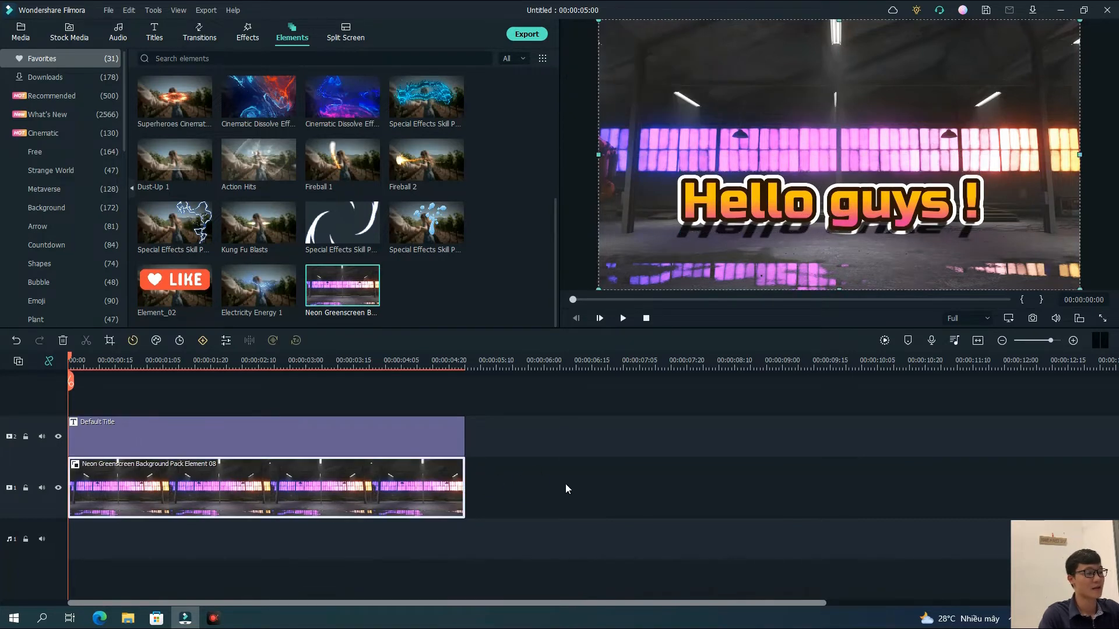
{"action": "key", "text": "Delete"}
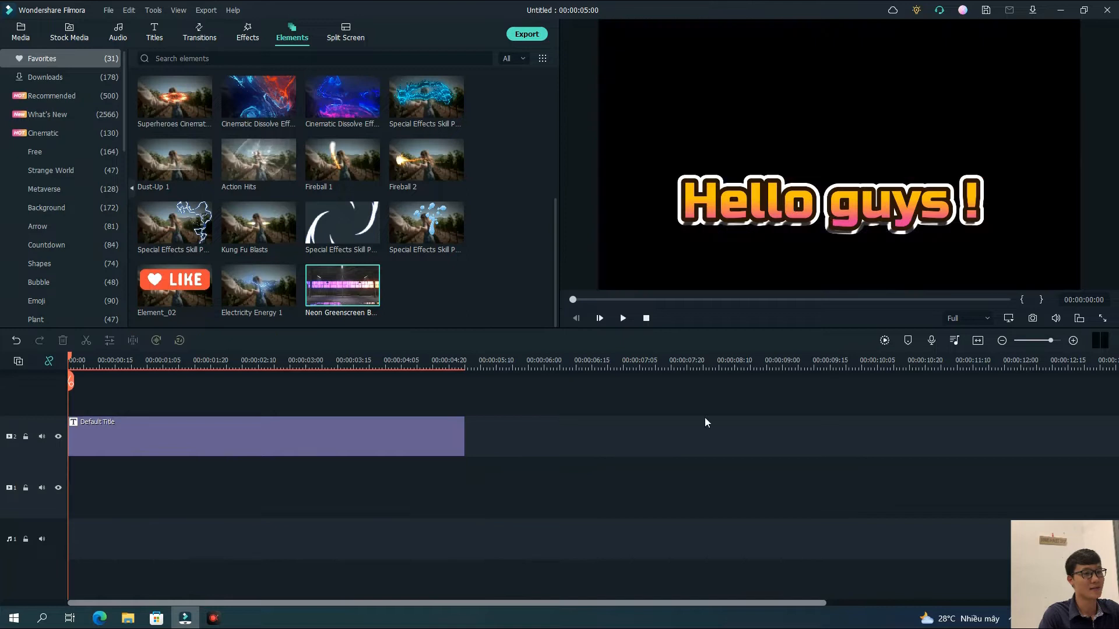
{"action": "left_click", "coordinate": [1033, 319]}
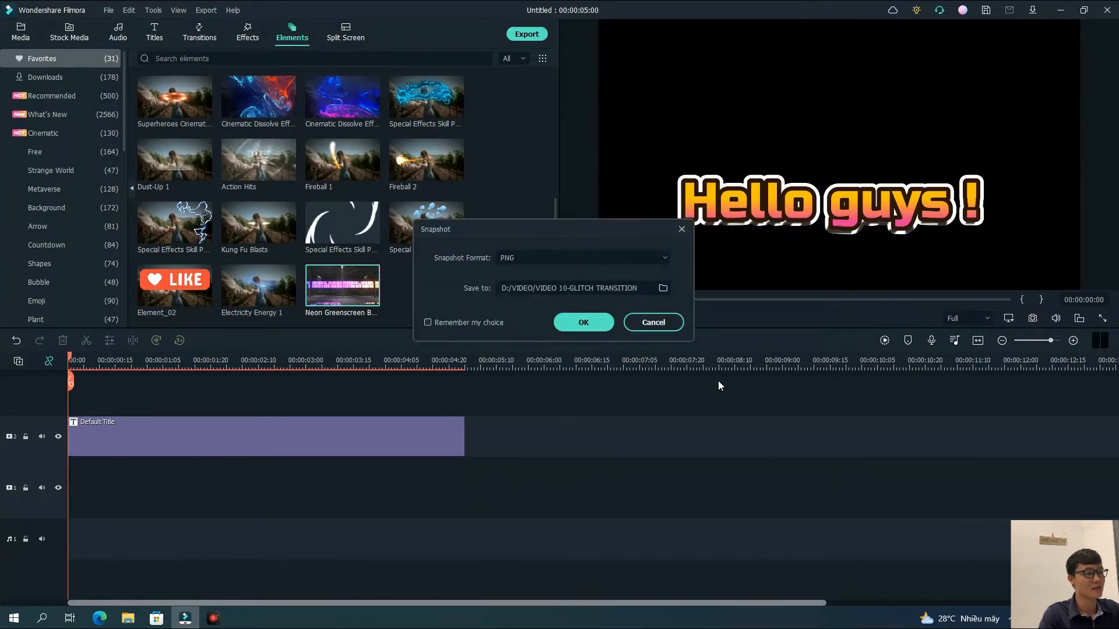
{"action": "left_click", "coordinate": [656, 322]}
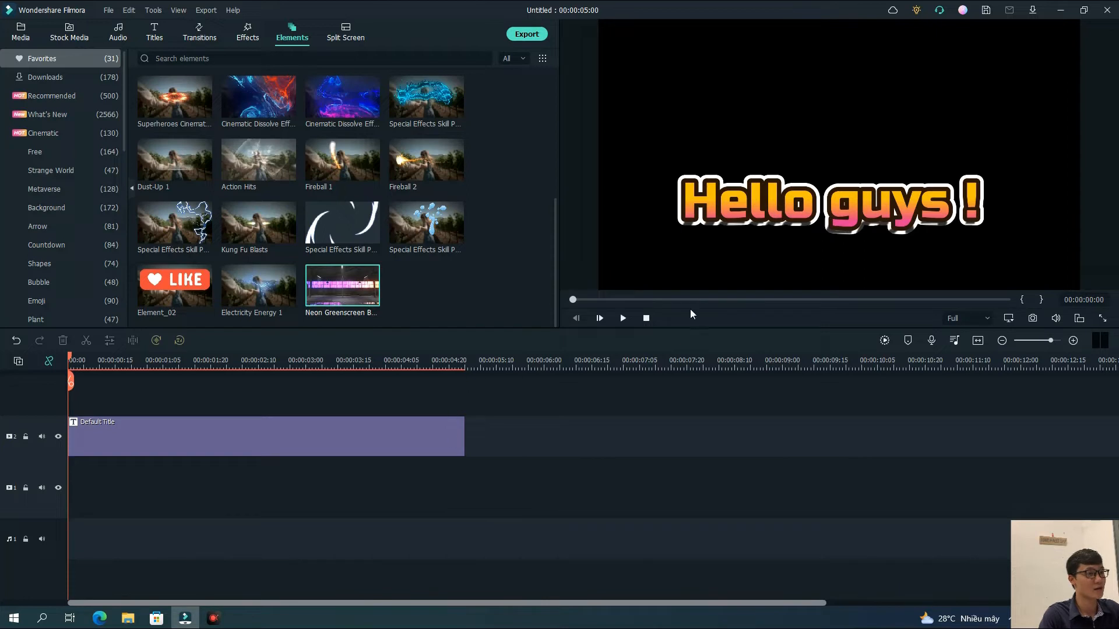
Delete the "Hello guys !" title clip from the timeline and show the project media.
{"action": "left_click", "coordinate": [382, 441]}
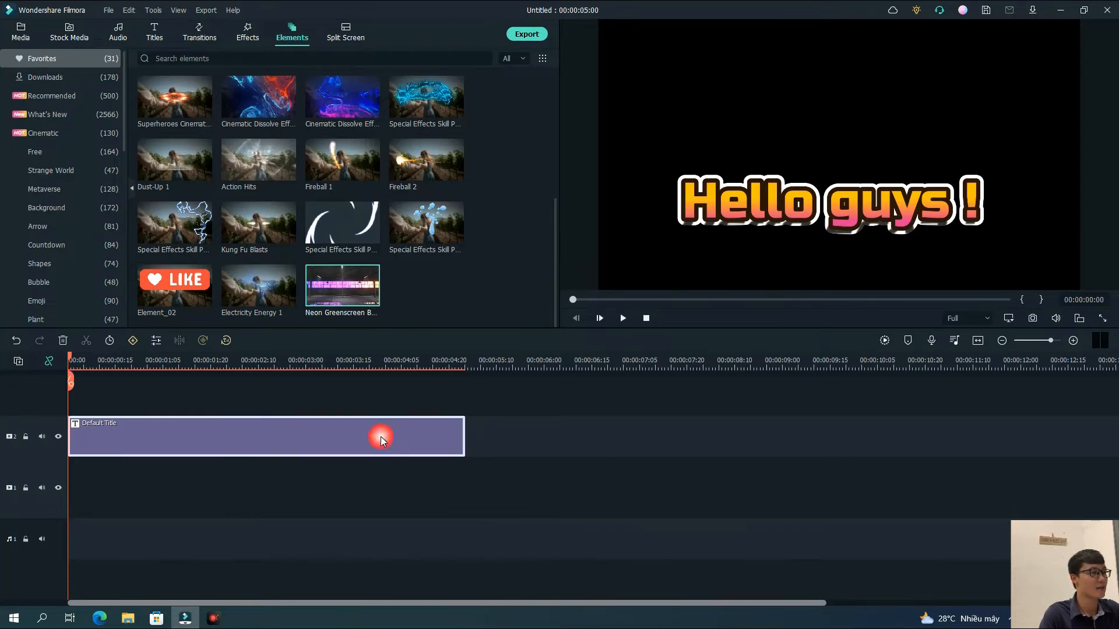
{"action": "key", "text": "Delete"}
{"action": "left_click", "coordinate": [20, 35]}
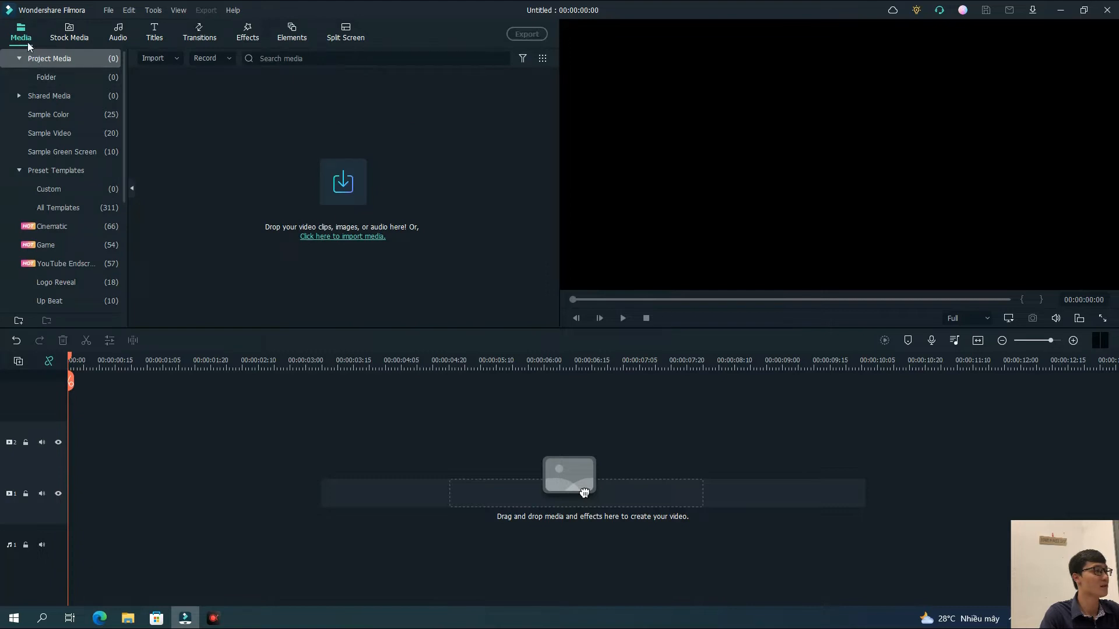
{"action": "left_click", "coordinate": [151, 60]}
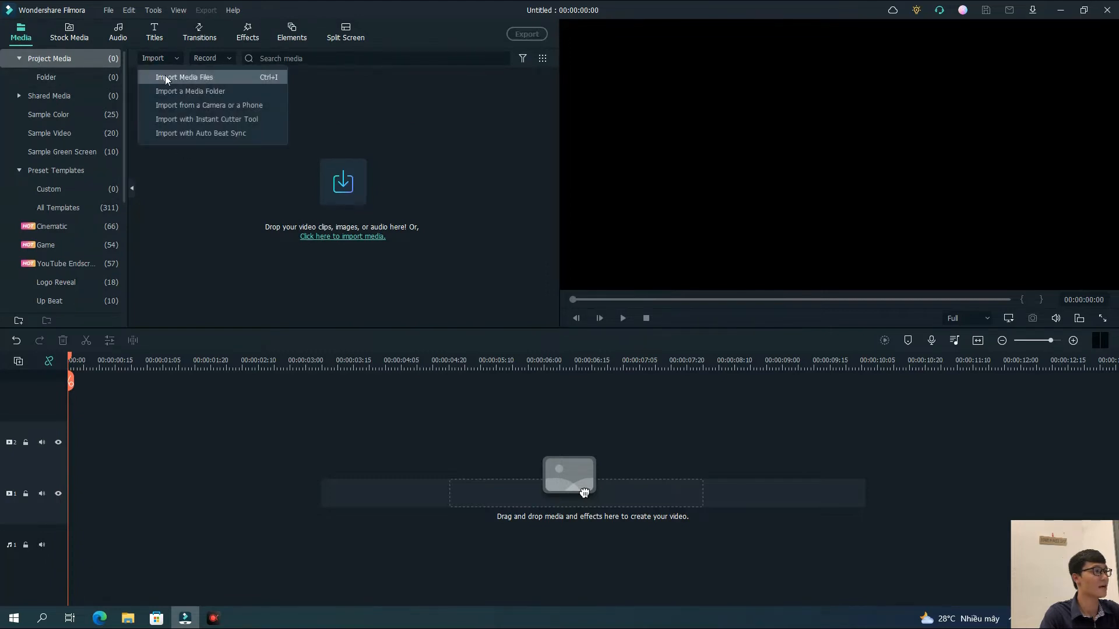
{"action": "left_click", "coordinate": [166, 79]}
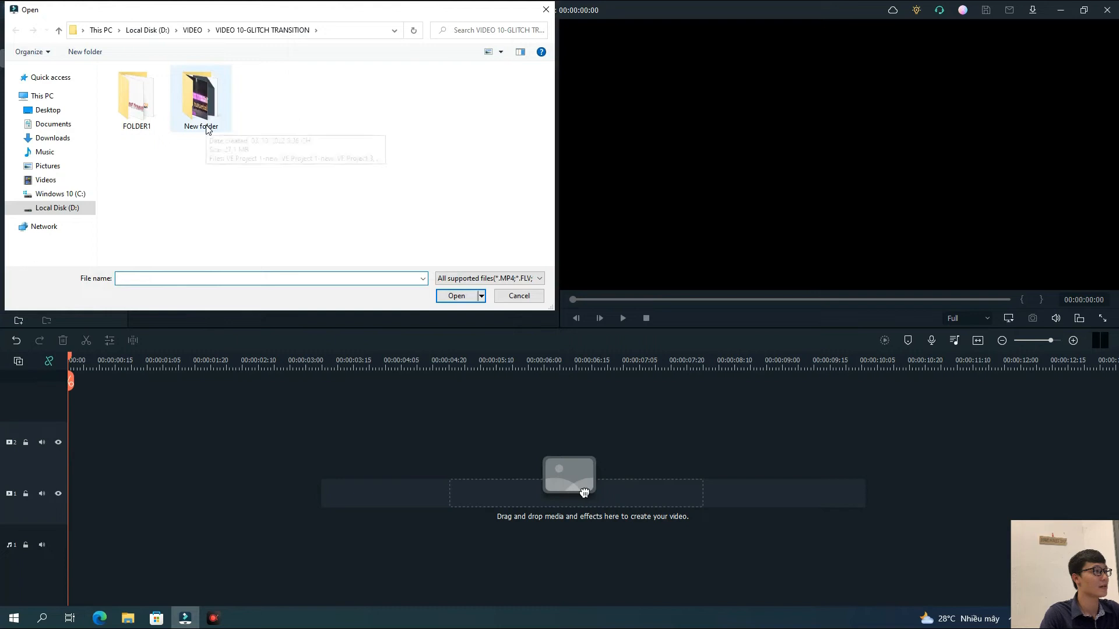
{"action": "double_click", "coordinate": [208, 128]}
{"action": "left_click", "coordinate": [216, 120]}
{"action": "left_click", "coordinate": [532, 300]}
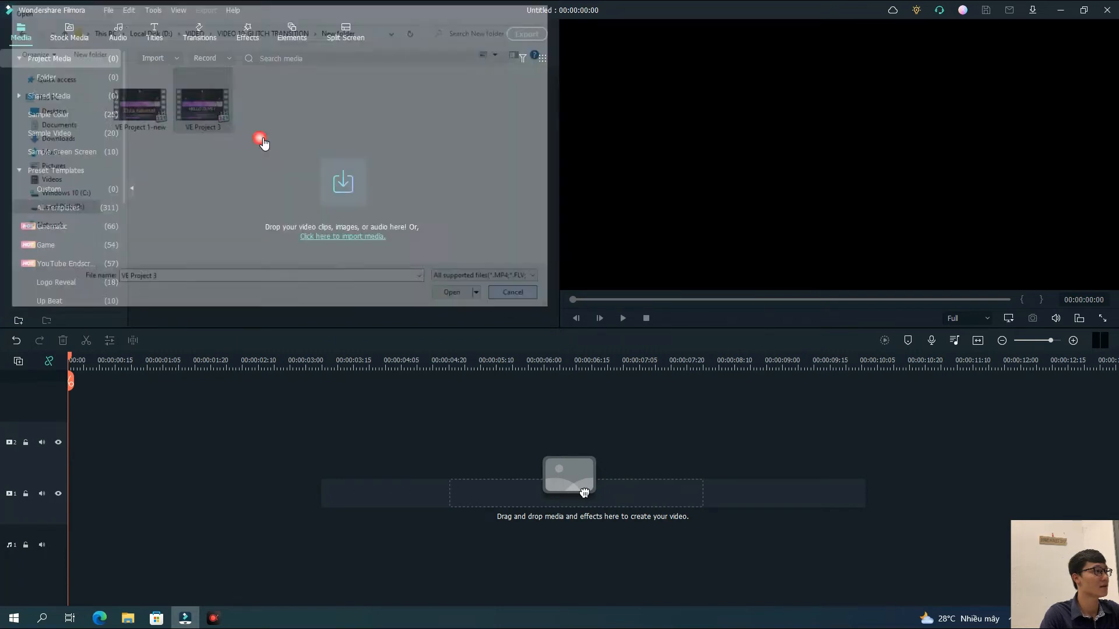
Import all six snapshot images, Snapshot_10 through Snapshot_16, from FOLDER1 into the project media.
{"action": "left_click", "coordinate": [315, 170]}
{"action": "double_click", "coordinate": [134, 111]}
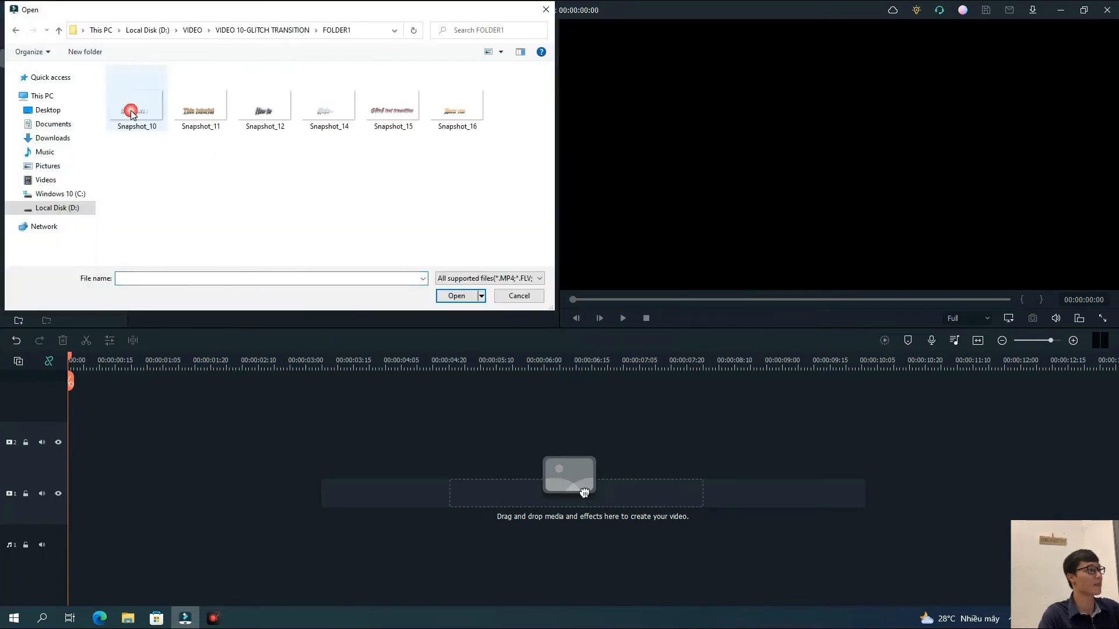
{"action": "left_click", "coordinate": [134, 111]}
{"action": "left_click", "coordinate": [450, 117], "text": "shift"}
{"action": "left_click", "coordinate": [466, 295]}
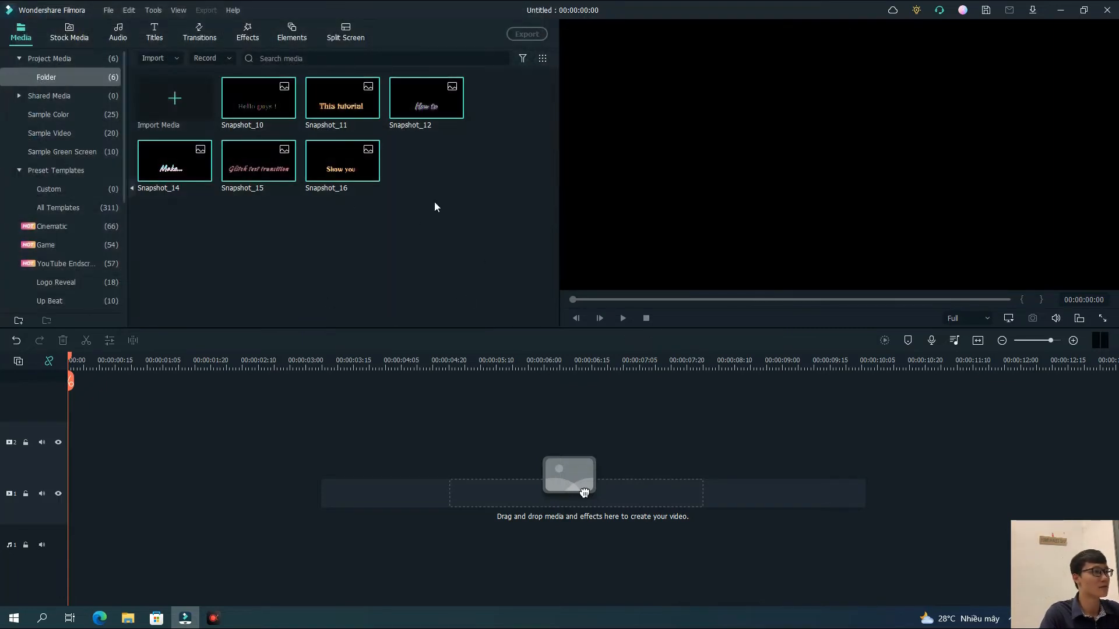
Place Snapshot_10 at the start of the second video track and the Neon Greenscreen Background Pack Element 08 beneath it on the first.
{"action": "double_click", "coordinate": [256, 107]}
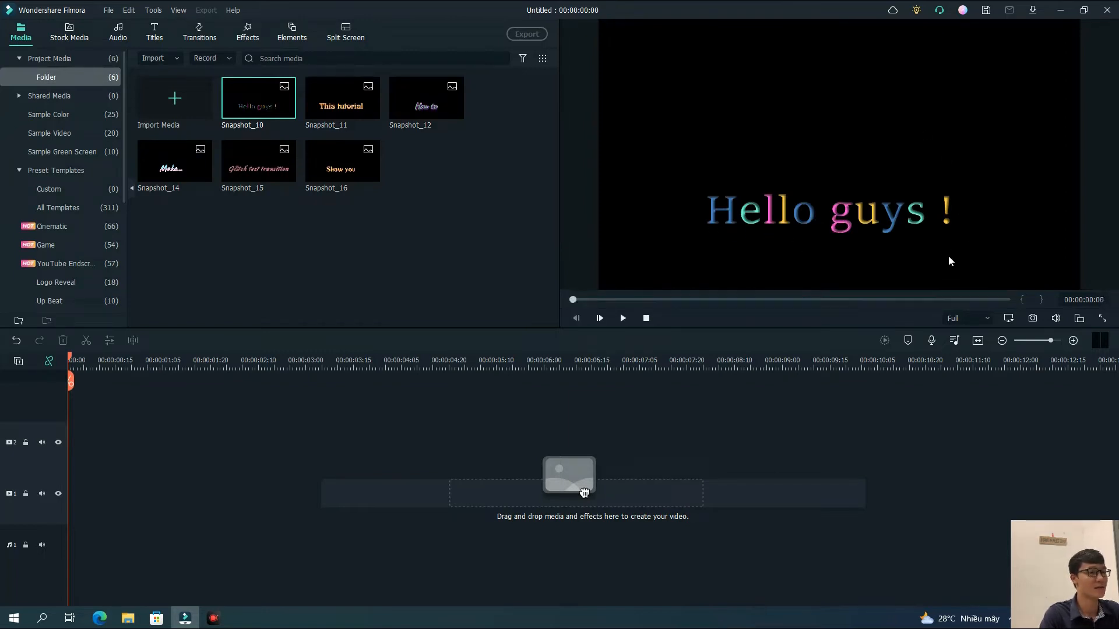
{"action": "left_click_drag", "start_coordinate": [584, 492], "coordinate": [70, 425]}
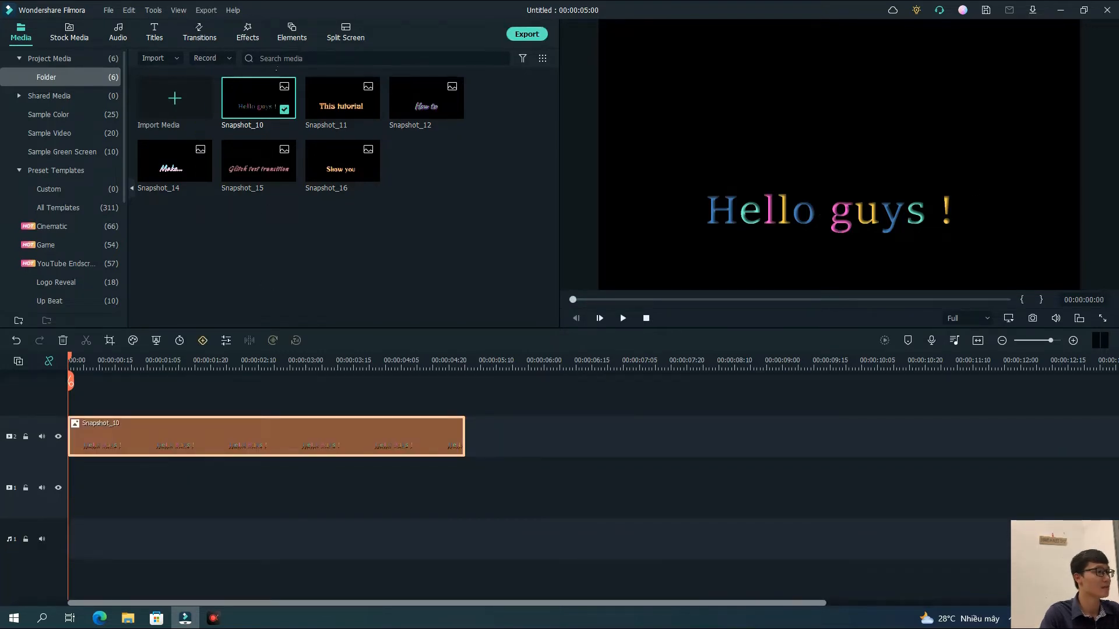
{"action": "left_click", "coordinate": [292, 32]}
{"action": "left_click_drag", "start_coordinate": [351, 288], "coordinate": [51, 493]}
Set the neon background clip's duration to 00:00:15:00 through its uniform speed settings and accept the change.
{"action": "right_click", "coordinate": [303, 492]}
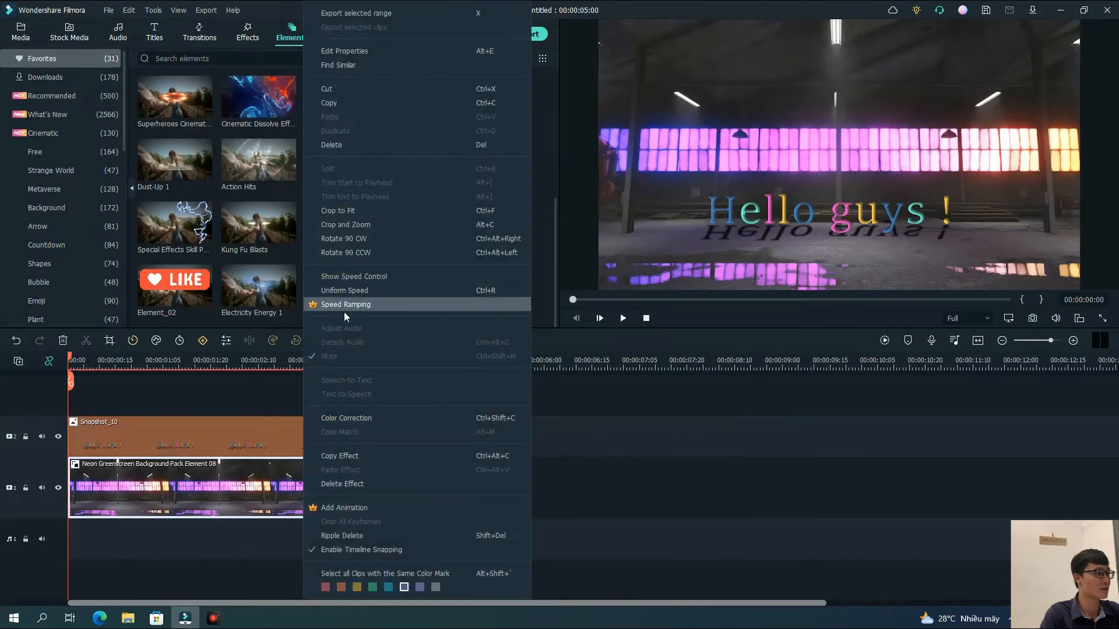
{"action": "left_click", "coordinate": [345, 290]}
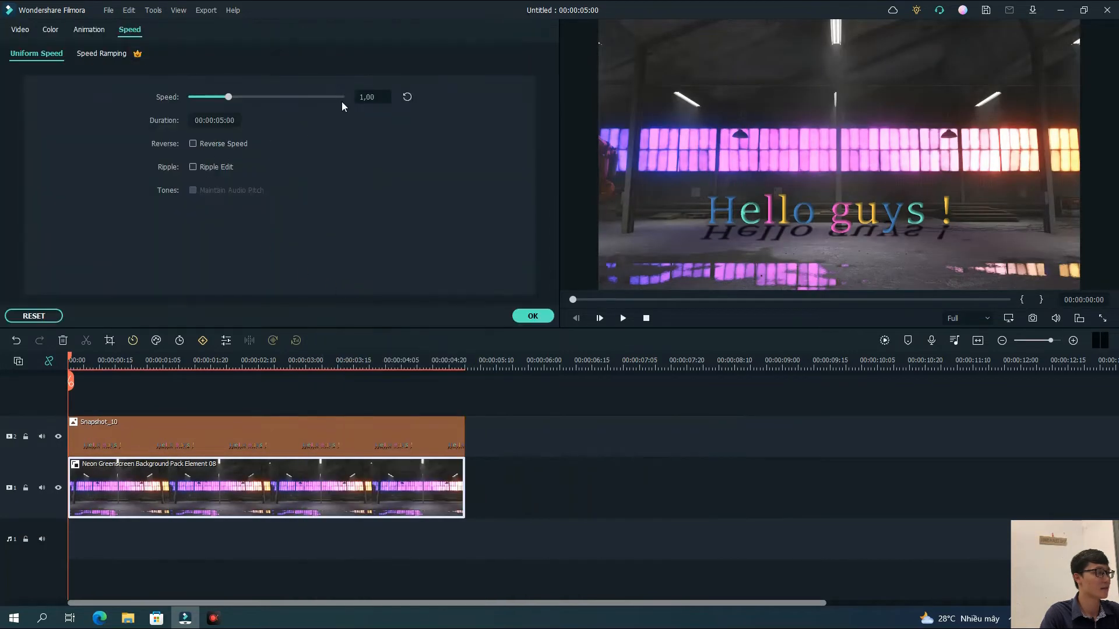
{"action": "left_click", "coordinate": [218, 121]}
{"action": "type", "text": "1"}
{"action": "left_click", "coordinate": [302, 148]}
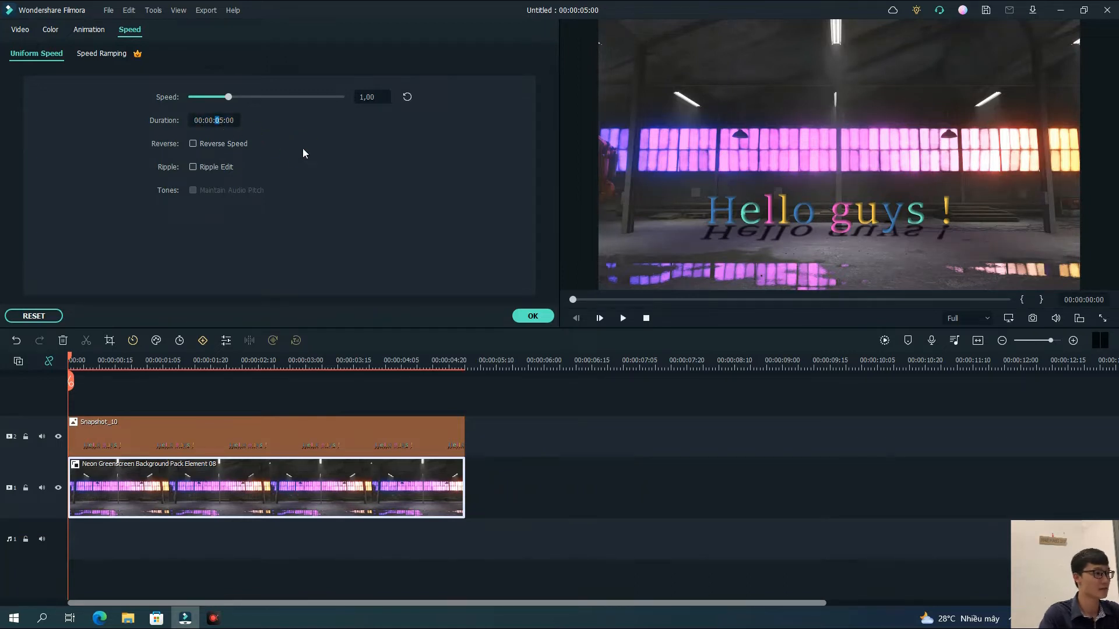
{"action": "left_click", "coordinate": [531, 316]}
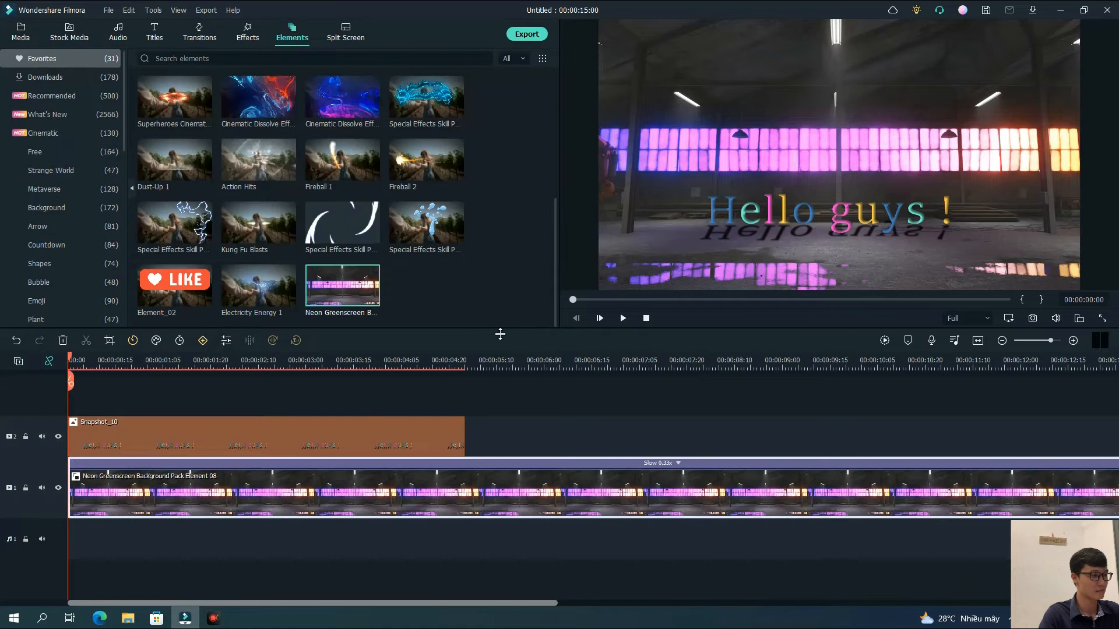
Trim the end of the Snapshot_10 clip back to about 00:00:02:10, with the project media shown.
{"action": "left_click", "coordinate": [452, 453]}
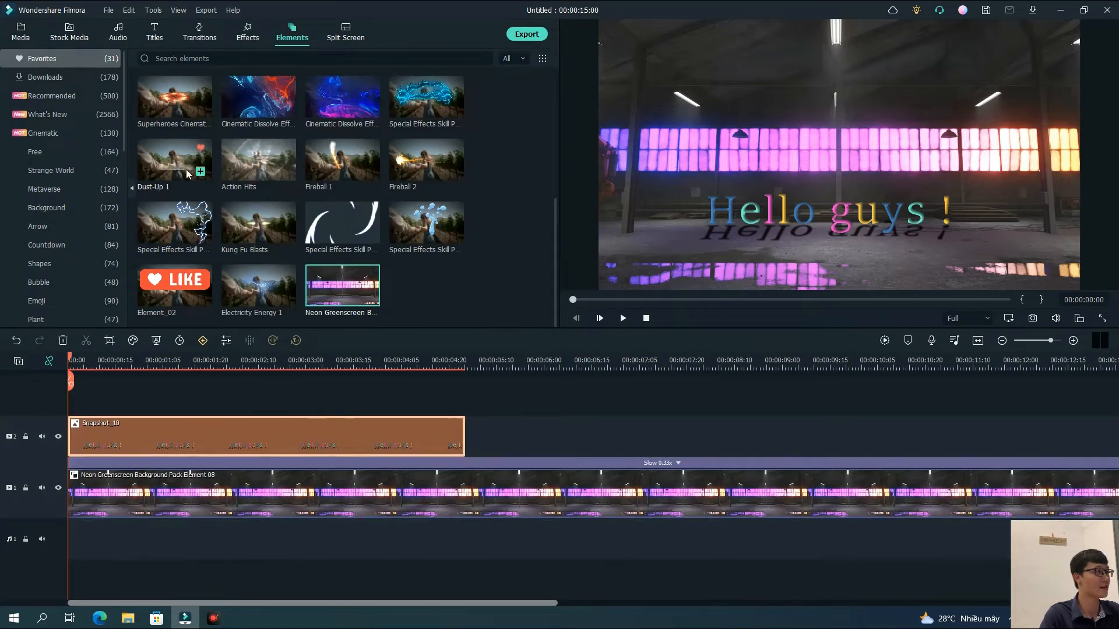
{"action": "left_click", "coordinate": [20, 32]}
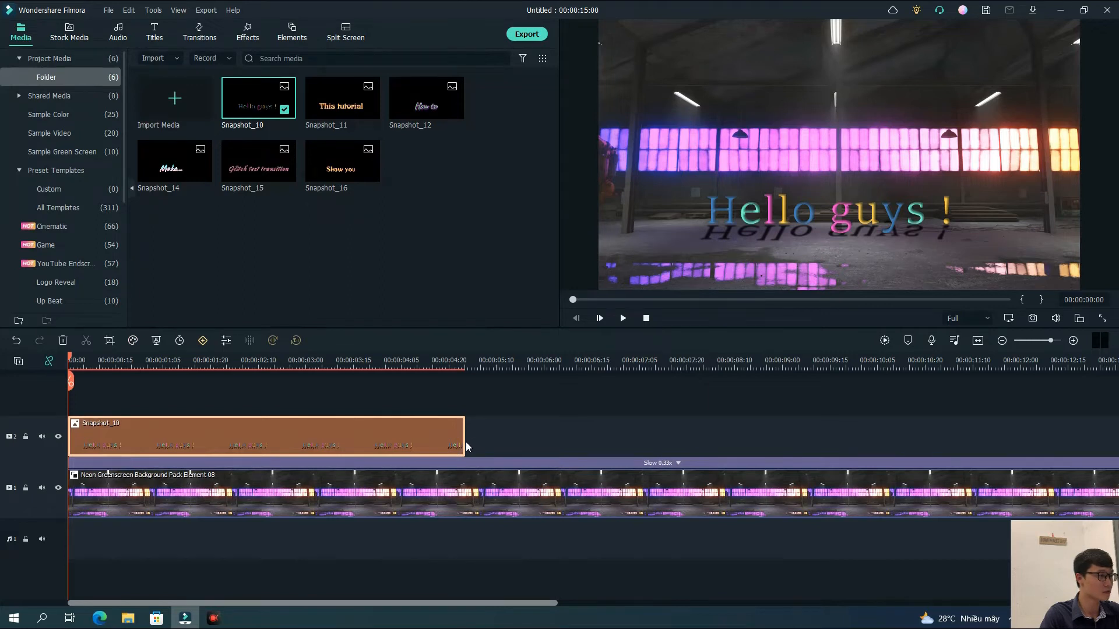
{"action": "left_click_drag", "start_coordinate": [464, 447], "coordinate": [261, 418]}
{"action": "left_click", "coordinate": [353, 430]}
{"action": "left_click", "coordinate": [289, 420]}
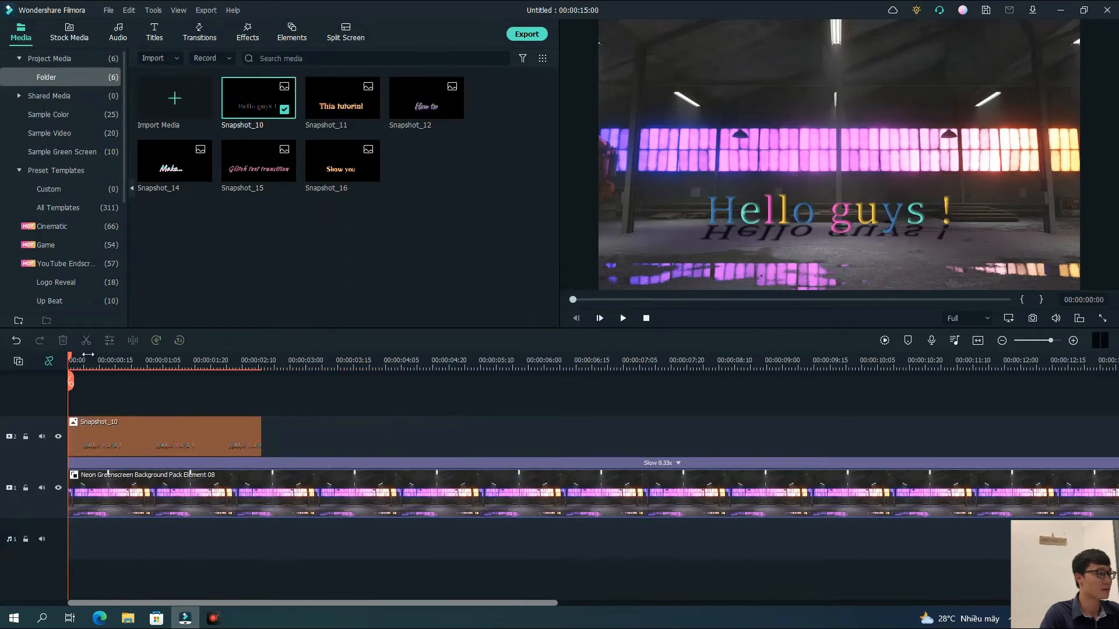
Lock the first video track and split the Snapshot_10 clip at 00:00:01:05.
{"action": "left_click_drag", "start_coordinate": [70, 361], "coordinate": [186, 365]}
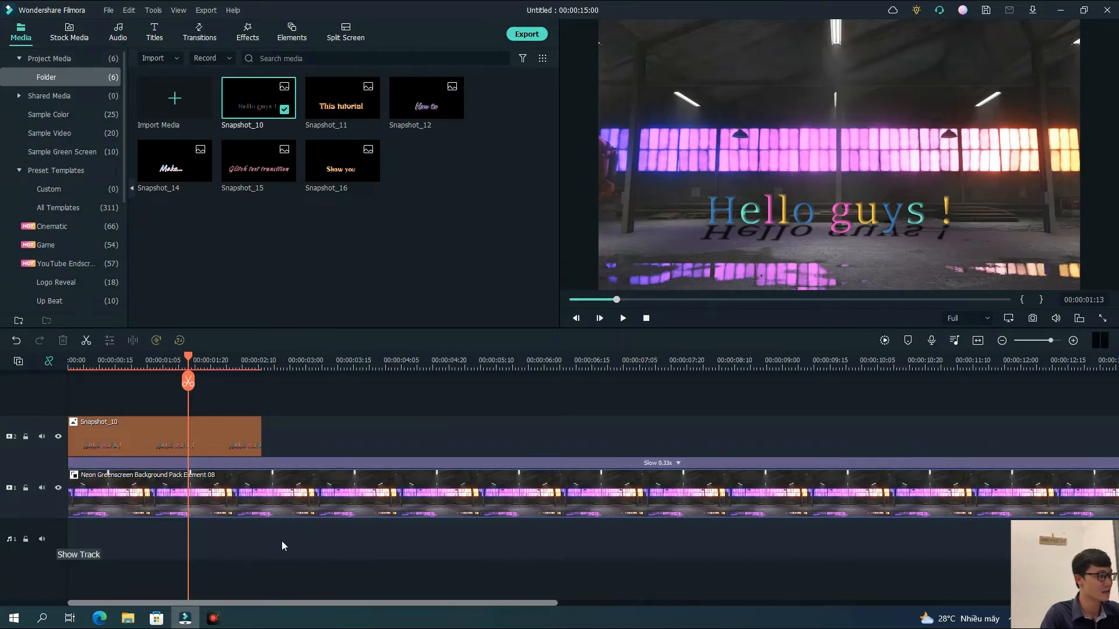
{"action": "left_click", "coordinate": [26, 490]}
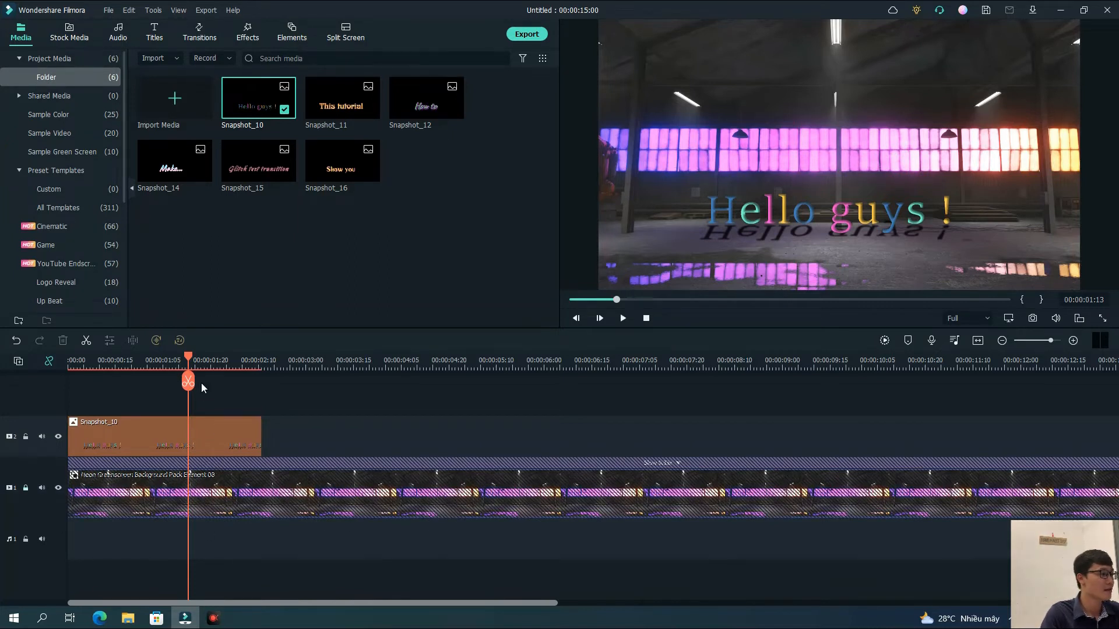
{"action": "left_click_drag", "start_coordinate": [188, 355], "coordinate": [164, 381]}
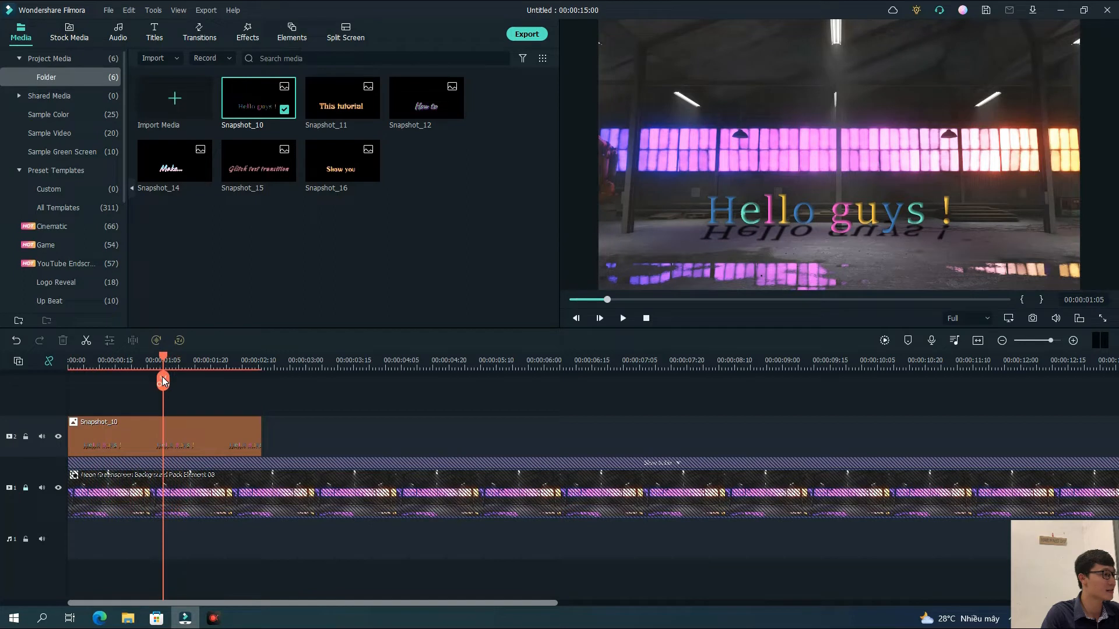
{"action": "left_click", "coordinate": [163, 382]}
Add custom animation keyframes to the first Snapshot_10 piece at its start and at 00:00:01:03.
{"action": "left_click", "coordinate": [118, 450]}
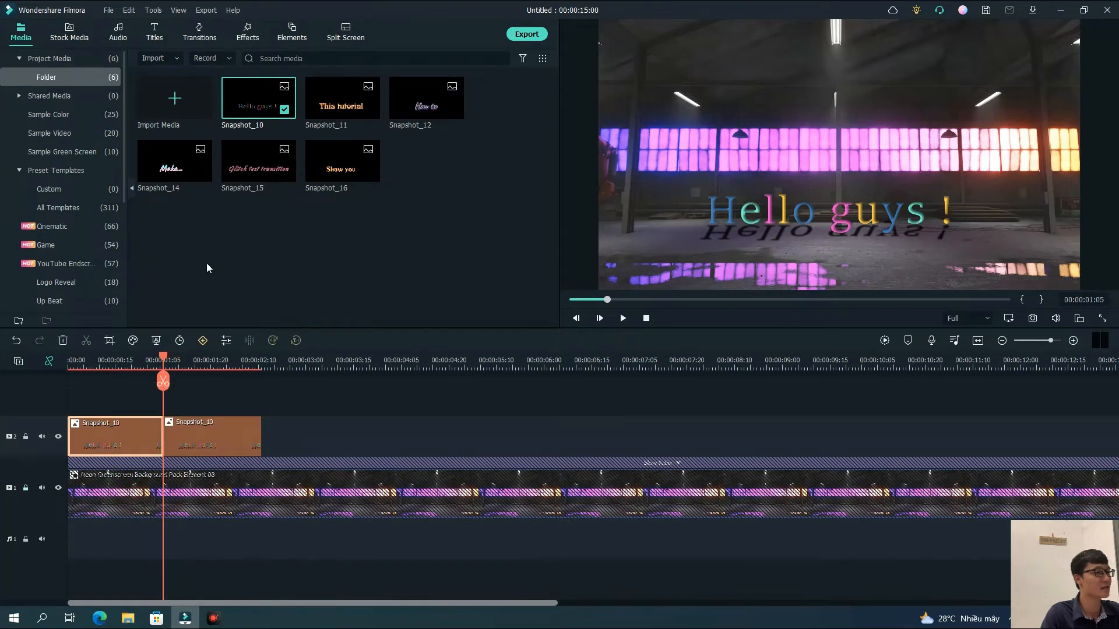
{"action": "double_click", "coordinate": [119, 436]}
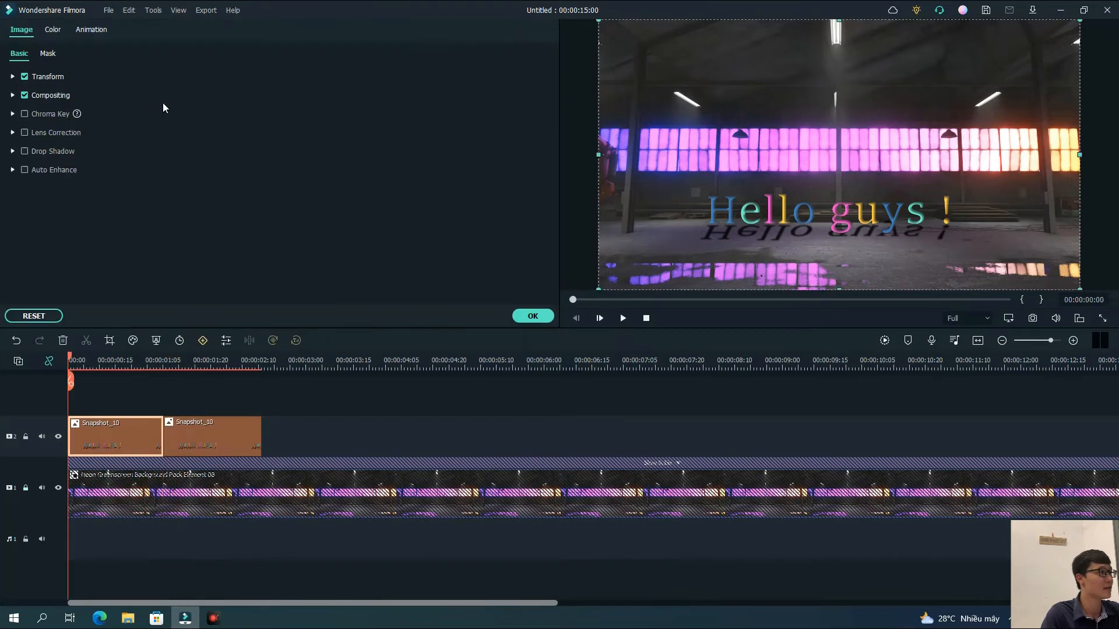
{"action": "left_click", "coordinate": [89, 31]}
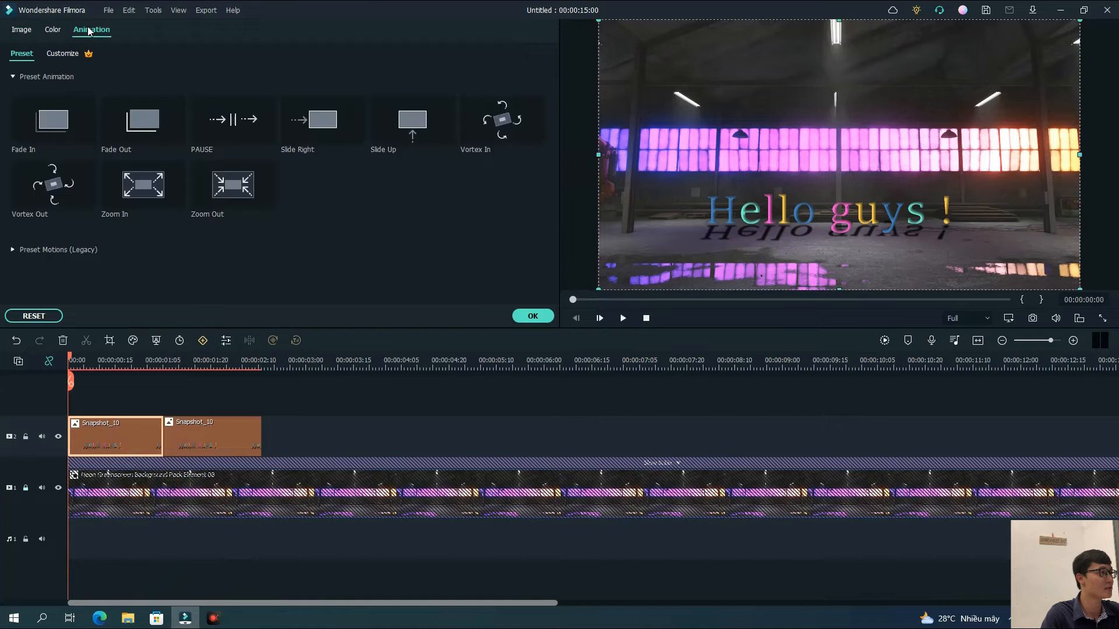
{"action": "left_click", "coordinate": [69, 57]}
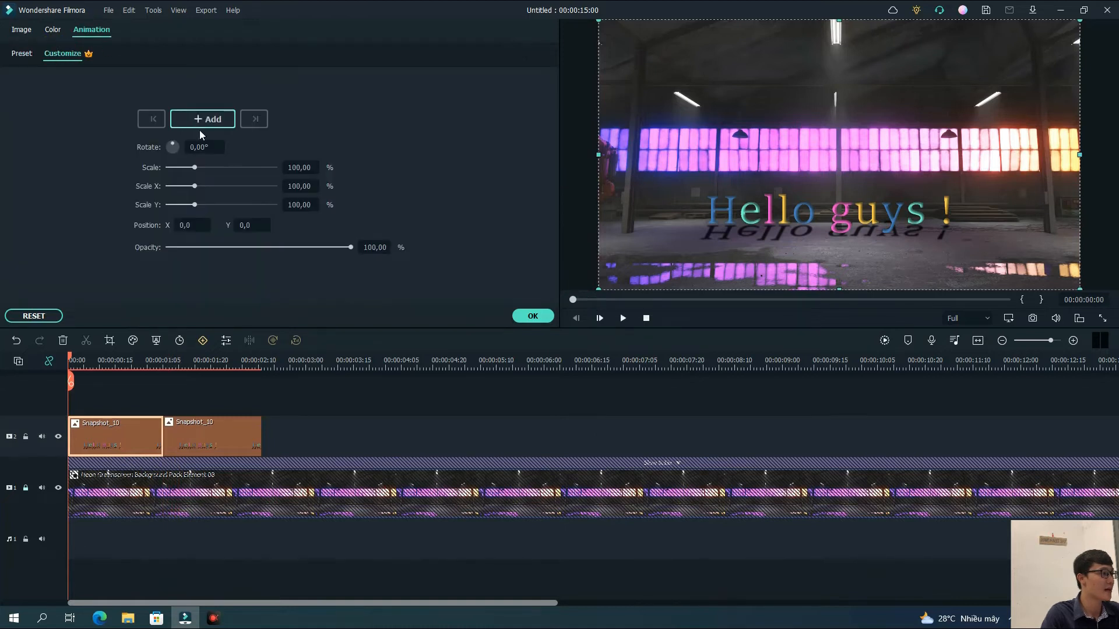
{"action": "left_click", "coordinate": [180, 117]}
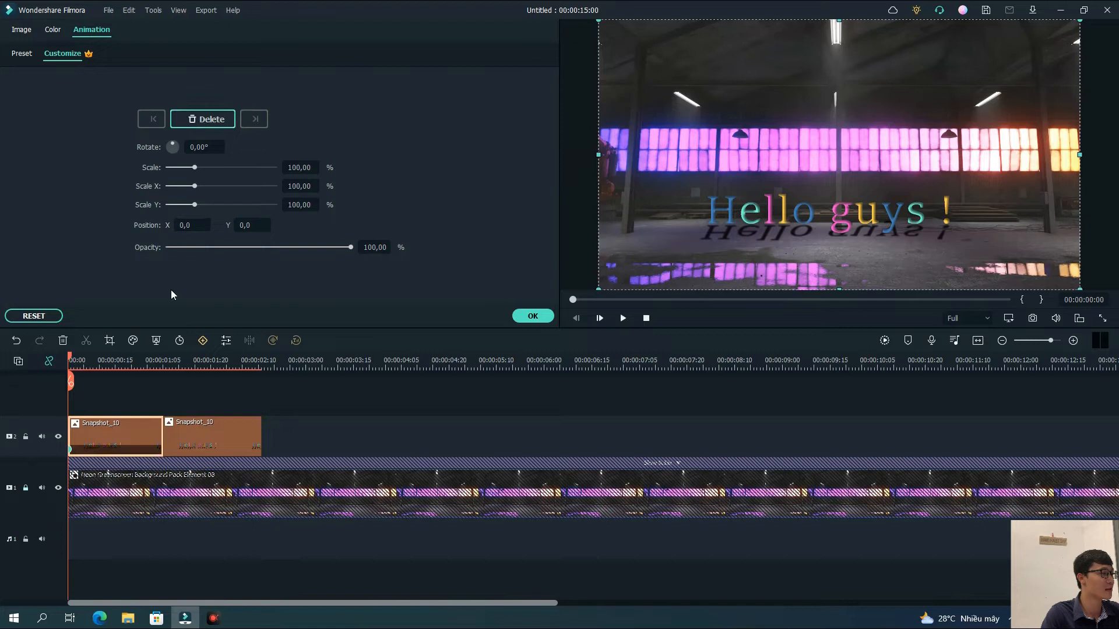
{"action": "left_click_drag", "start_coordinate": [73, 362], "coordinate": [156, 361]}
{"action": "left_click", "coordinate": [219, 124]}
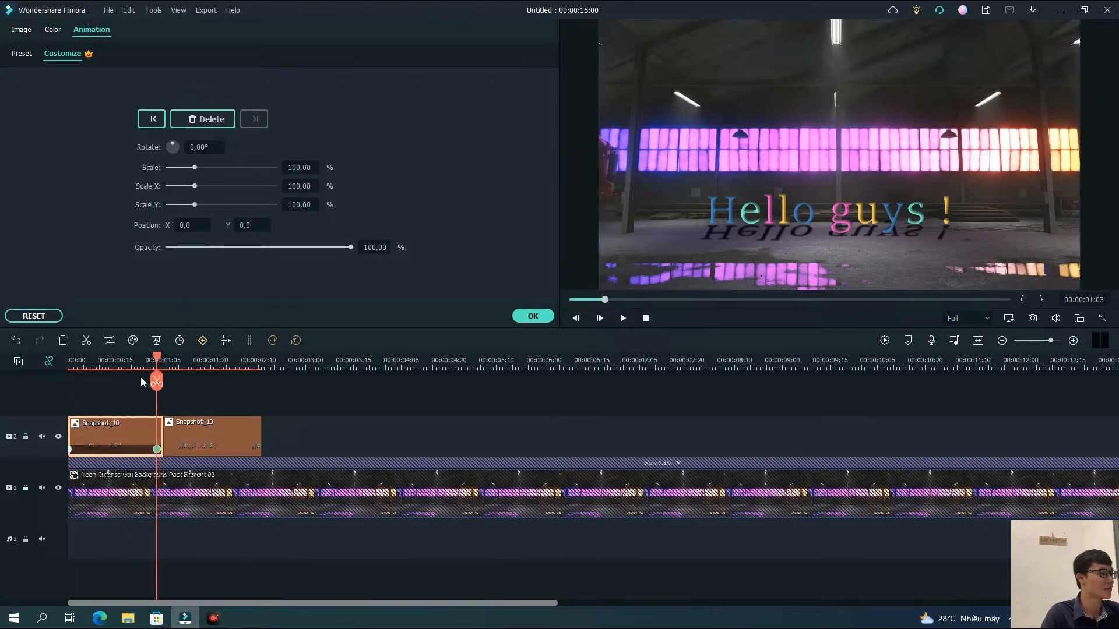
Set the opacity of the first piece's starting keyframe to 0%, accept the animation, and play the fade-in.
{"action": "left_click", "coordinate": [71, 450]}
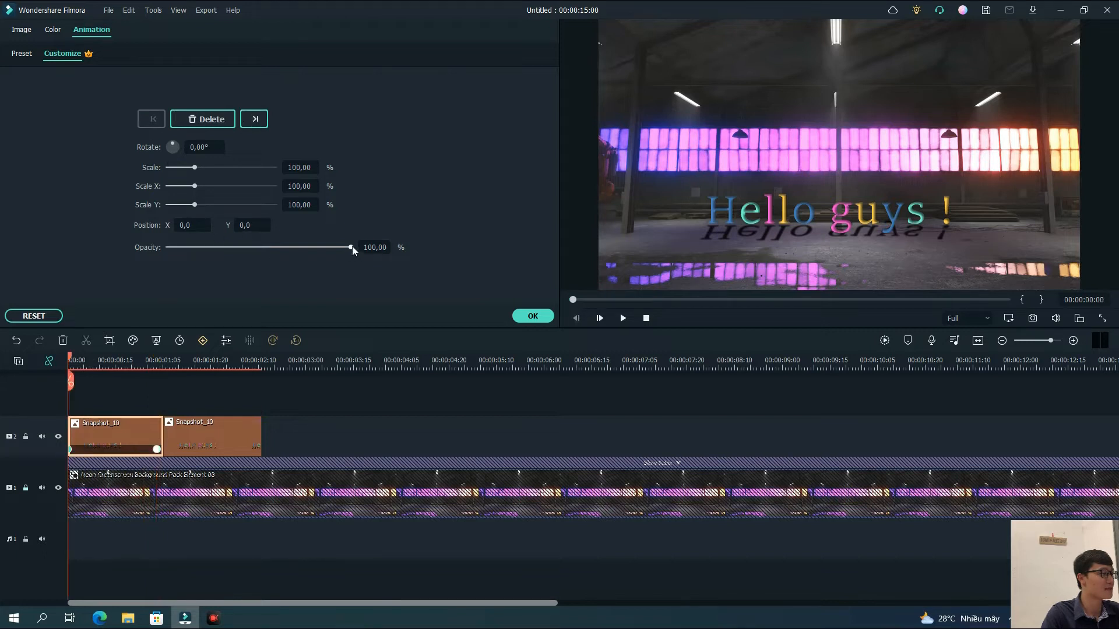
{"action": "left_click_drag", "start_coordinate": [351, 247], "coordinate": [149, 256]}
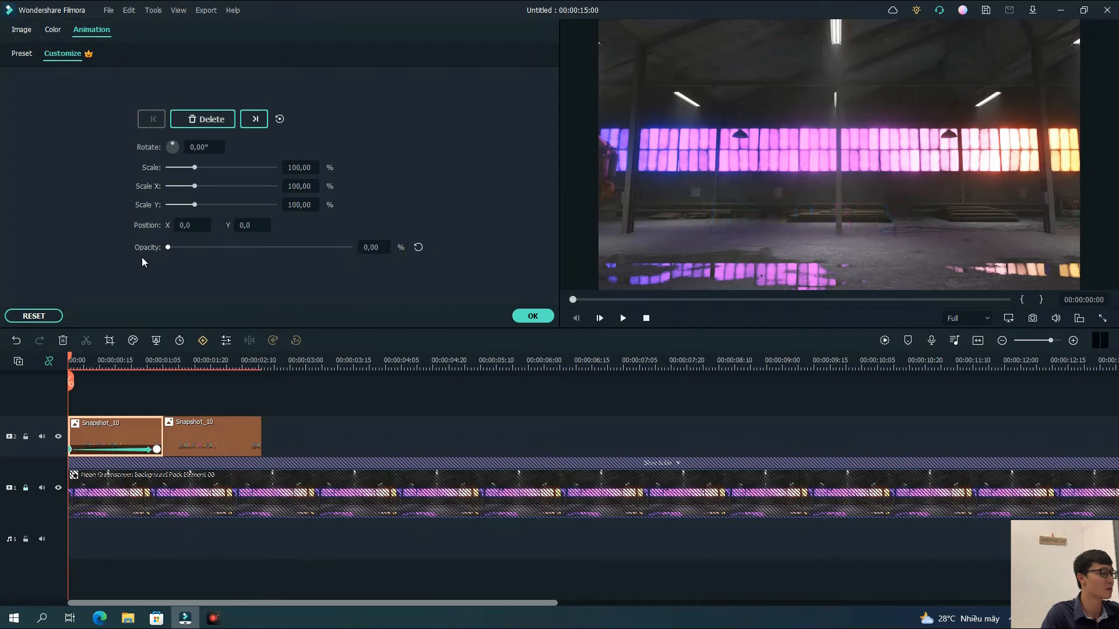
{"action": "left_click", "coordinate": [533, 316]}
{"action": "left_click", "coordinate": [622, 320]}
{"action": "left_click", "coordinate": [605, 331]}
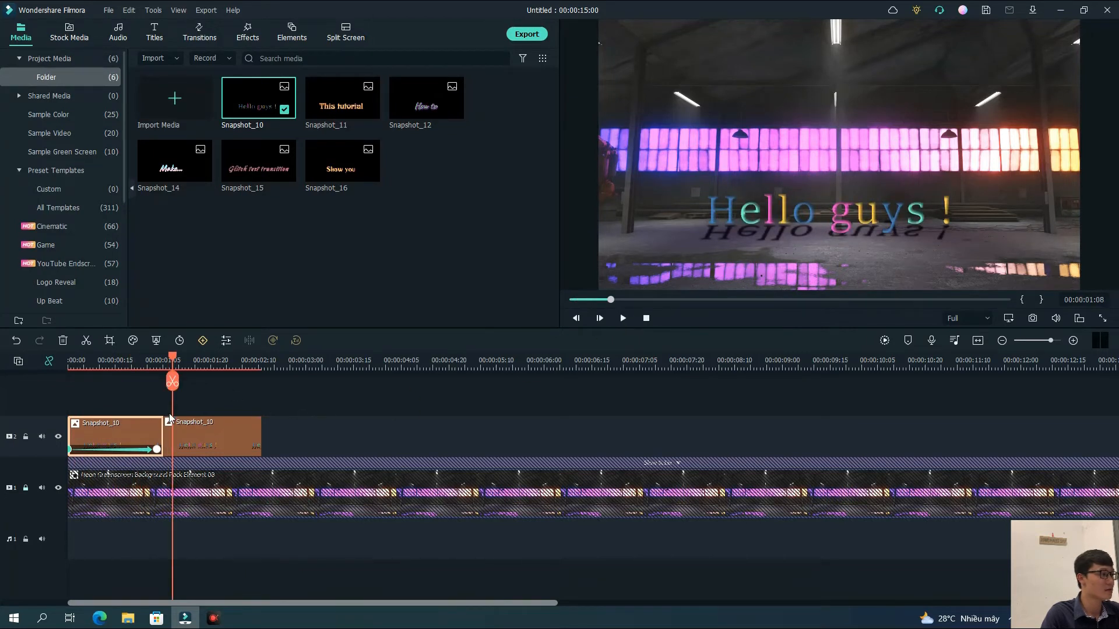
{"action": "left_click_drag", "start_coordinate": [173, 356], "coordinate": [184, 361]}
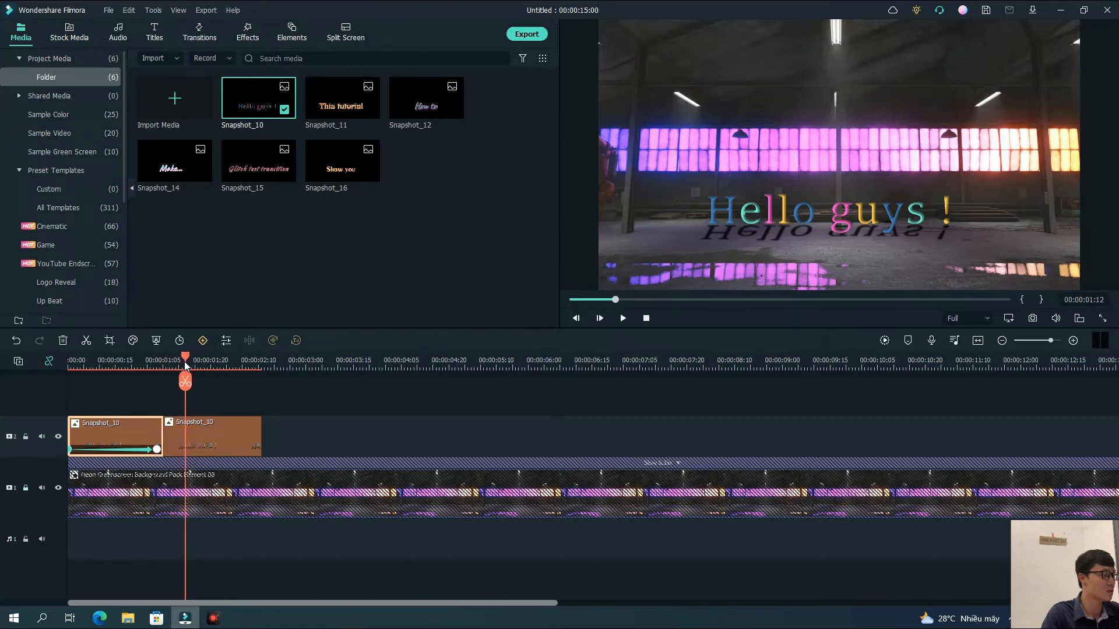
Split the second Snapshot_10 piece at 00:00:01:12, about 00:00:01:19 and 00:00:02:02 to make several short pieces.
{"action": "left_click", "coordinate": [186, 381]}
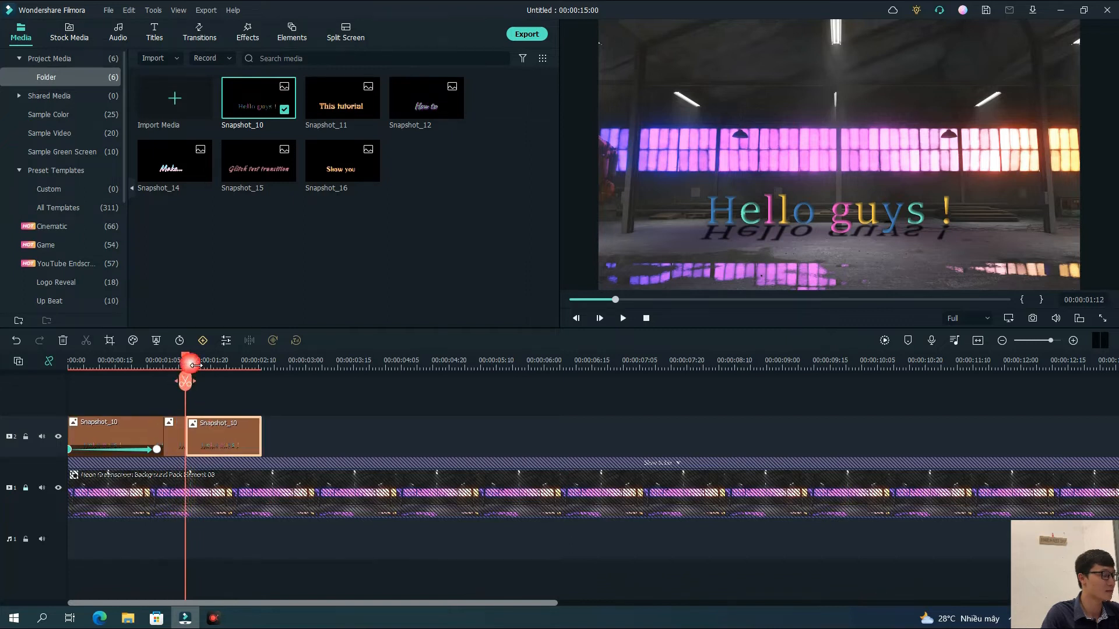
{"action": "left_click_drag", "start_coordinate": [187, 364], "coordinate": [232, 362]}
{"action": "left_click", "coordinate": [208, 382]}
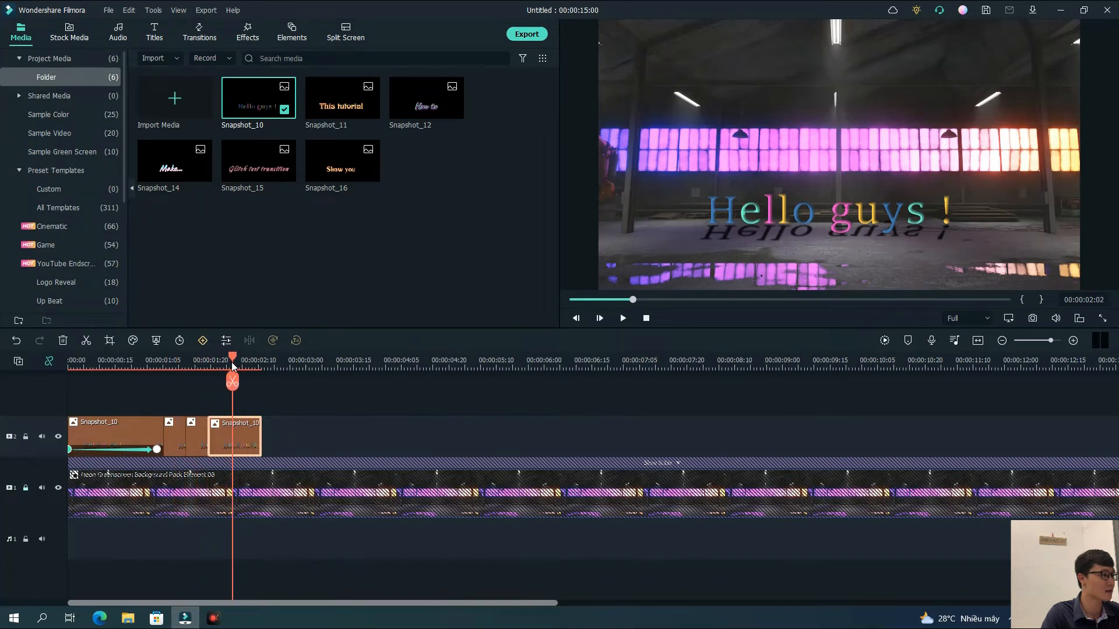
{"action": "left_click", "coordinate": [229, 382]}
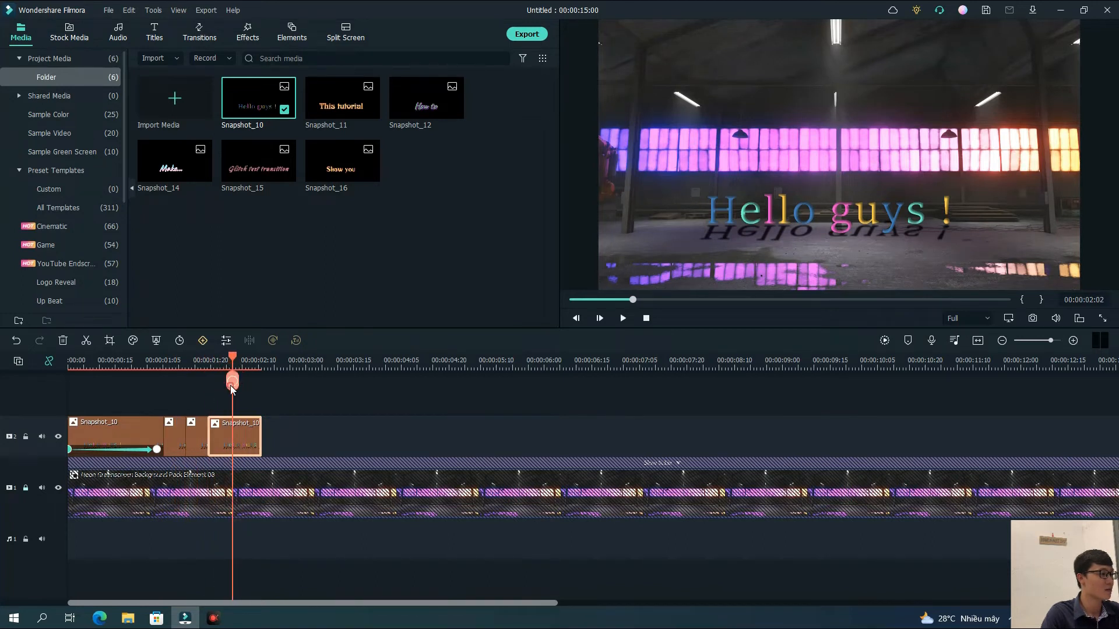
Search the effects for "negative flic" and apply Negative Flicker to the three short middle Snapshot_10 pieces.
{"action": "left_click", "coordinate": [177, 431]}
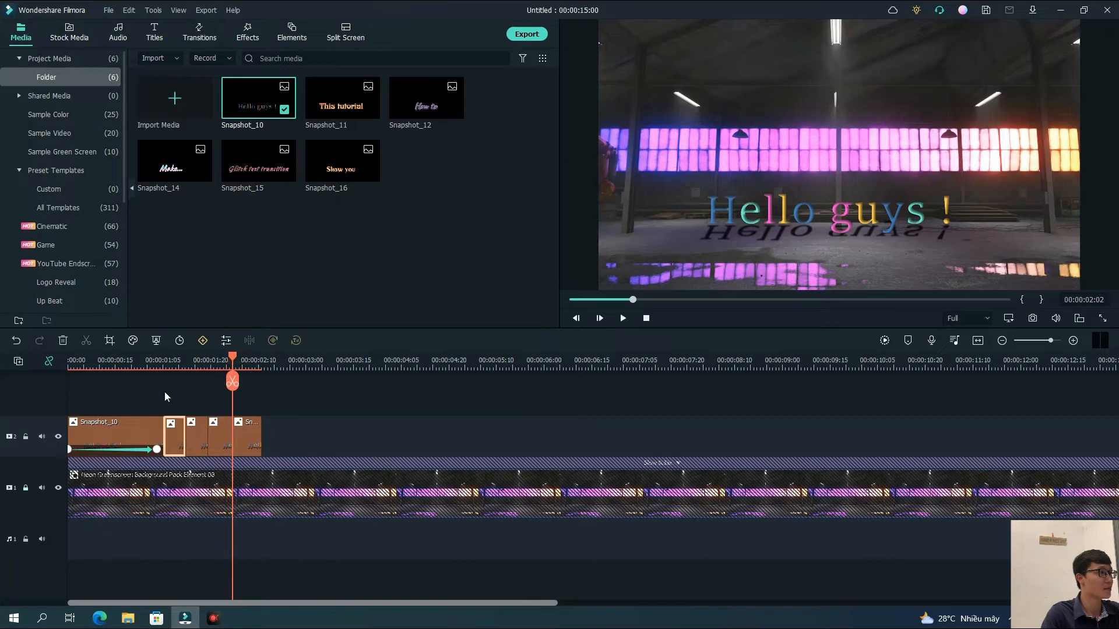
{"action": "left_click", "coordinate": [246, 34]}
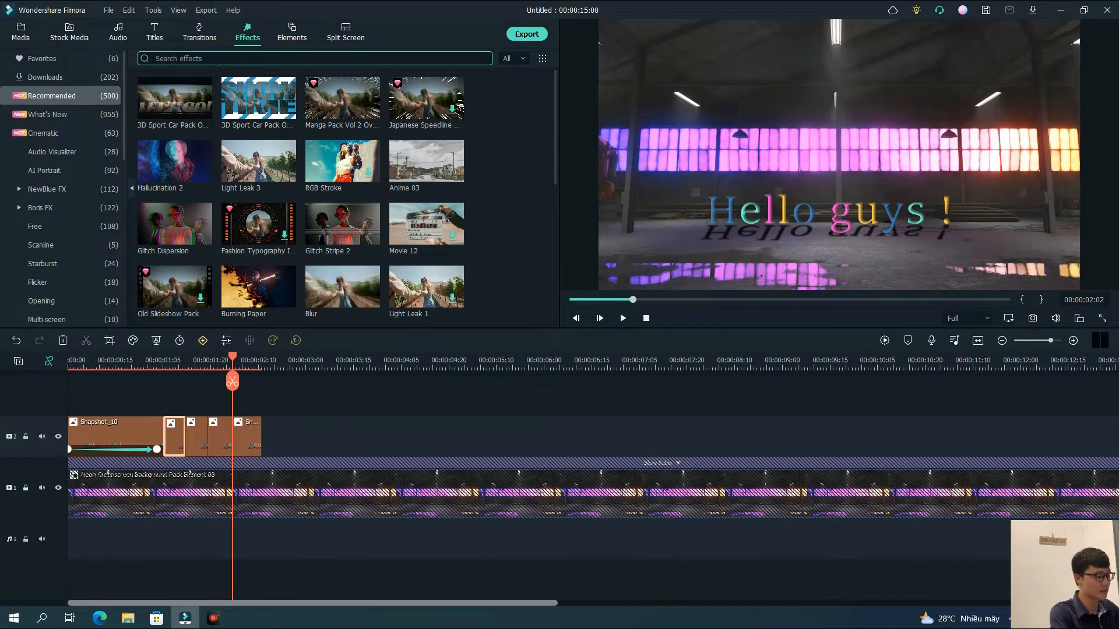
{"action": "type", "text": "nega"}
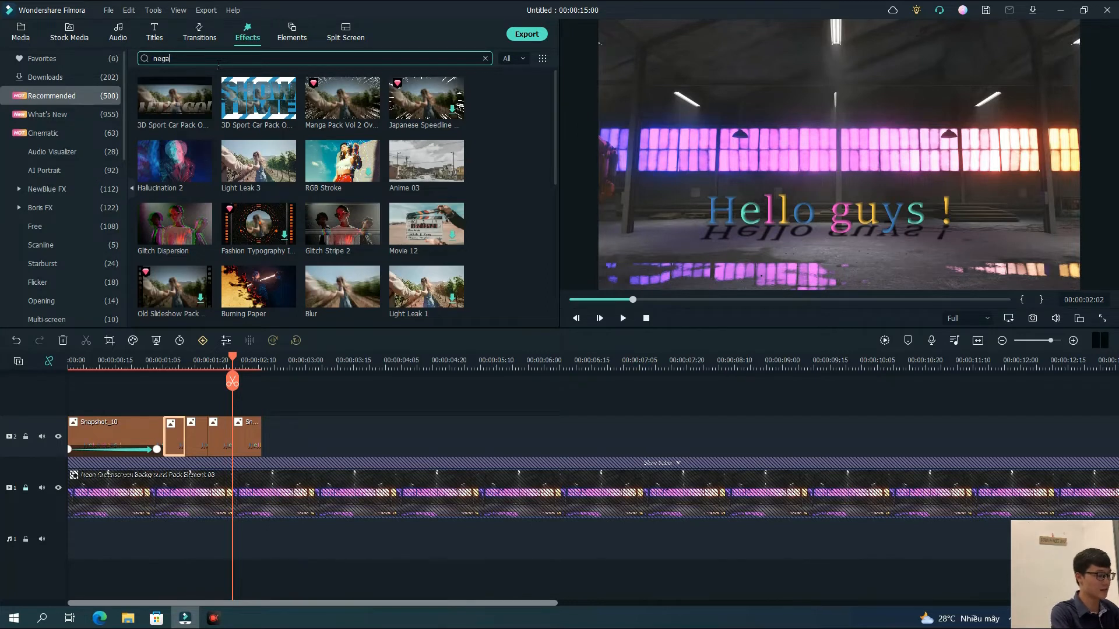
{"action": "type", "text": "tive flic"}
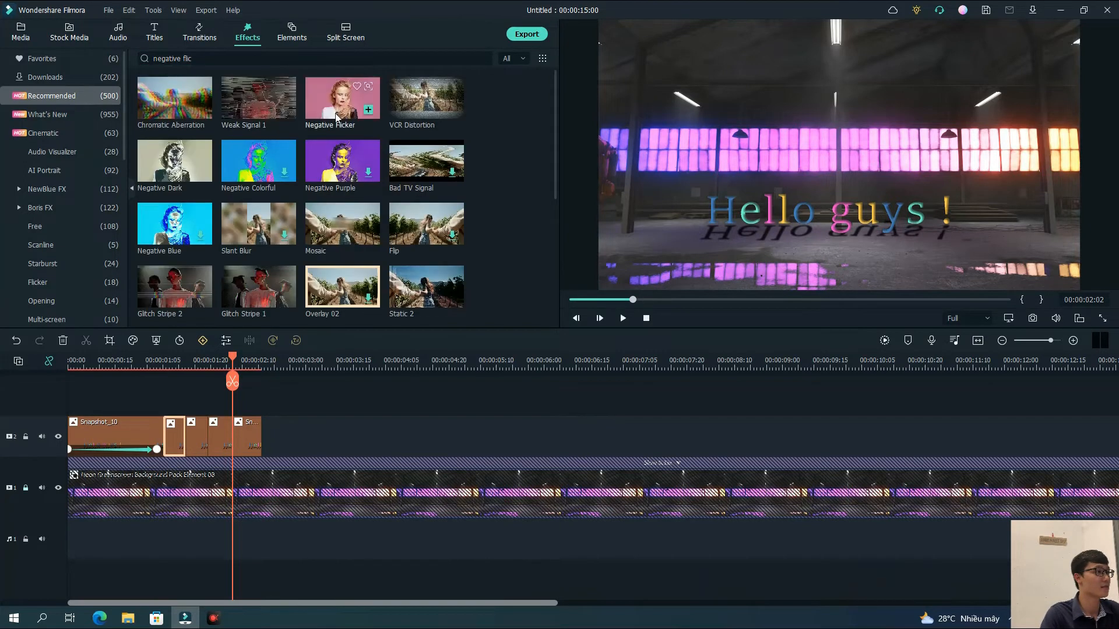
{"action": "mouse_move", "coordinate": [350, 106]}
{"action": "left_click_drag", "start_coordinate": [349, 104], "coordinate": [169, 432]}
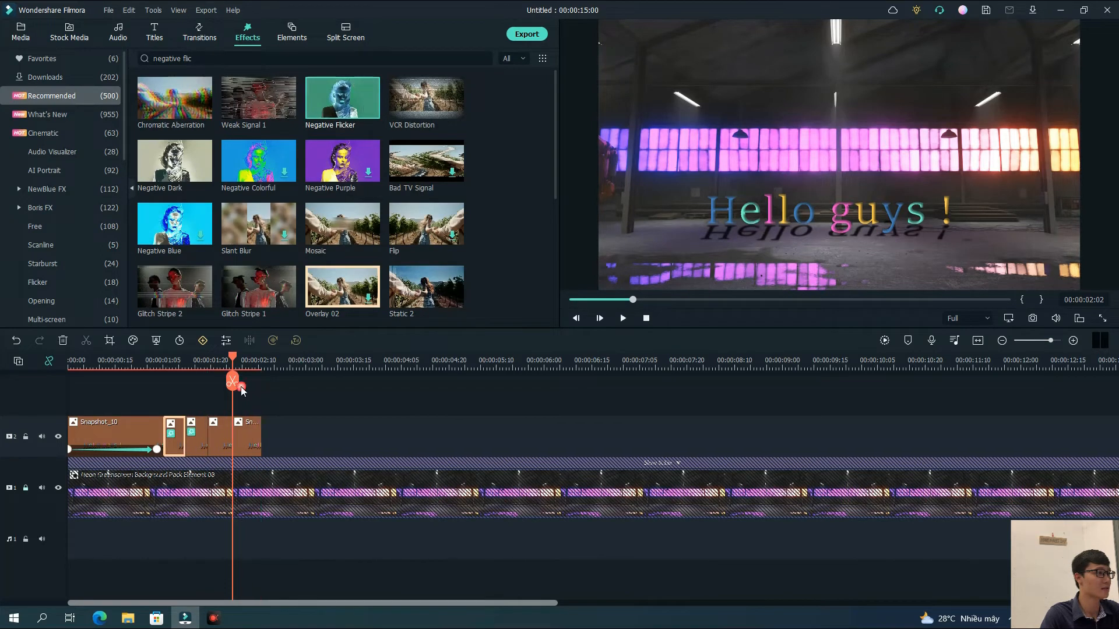
{"action": "left_click_drag", "start_coordinate": [329, 110], "coordinate": [216, 431]}
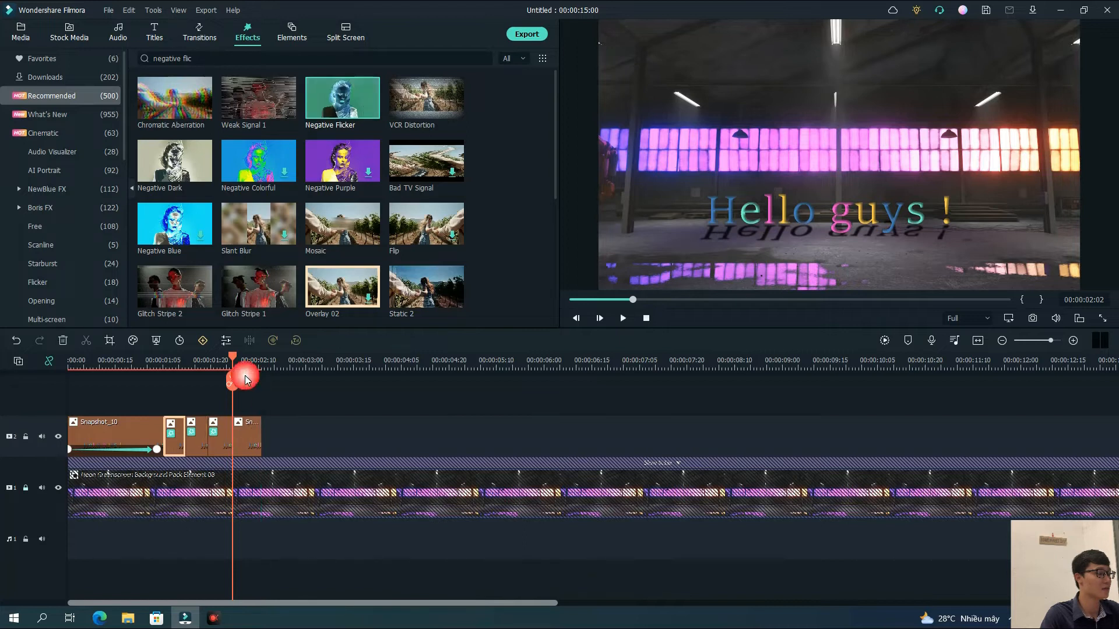
{"action": "mouse_move", "coordinate": [233, 355]}
{"action": "left_mouse_down"}
{"action": "mouse_move", "coordinate": [132, 359]}
{"action": "mouse_move", "coordinate": [202, 359]}
{"action": "mouse_move", "coordinate": [184, 371]}
{"action": "mouse_move", "coordinate": [233, 361]}
{"action": "left_mouse_up"}
{"action": "double_click", "coordinate": [252, 428]}
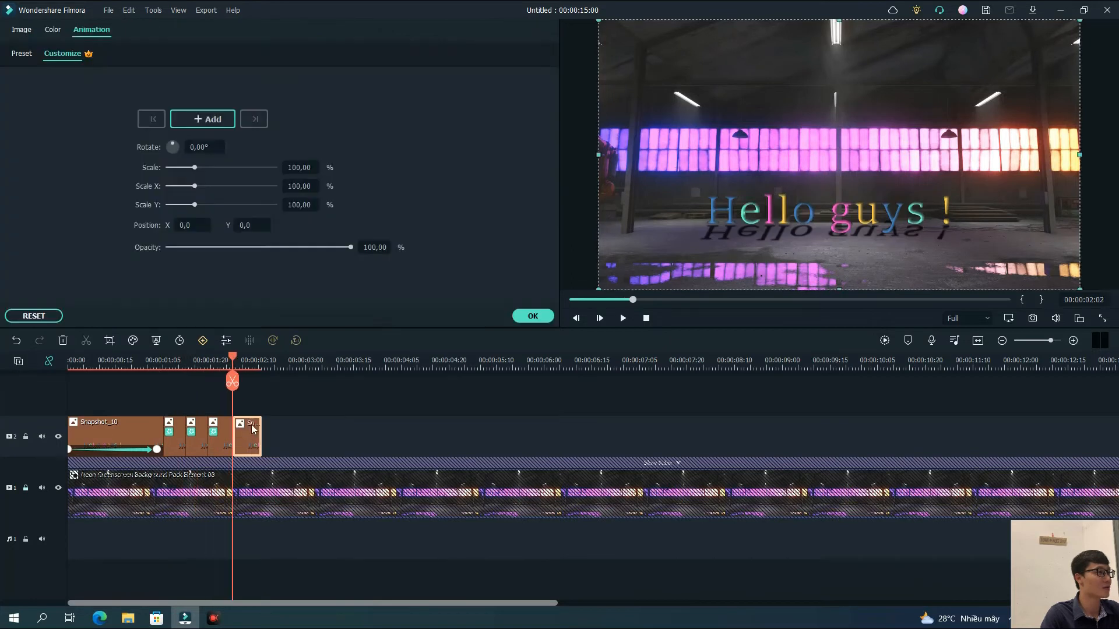
{"action": "left_click", "coordinate": [533, 316]}
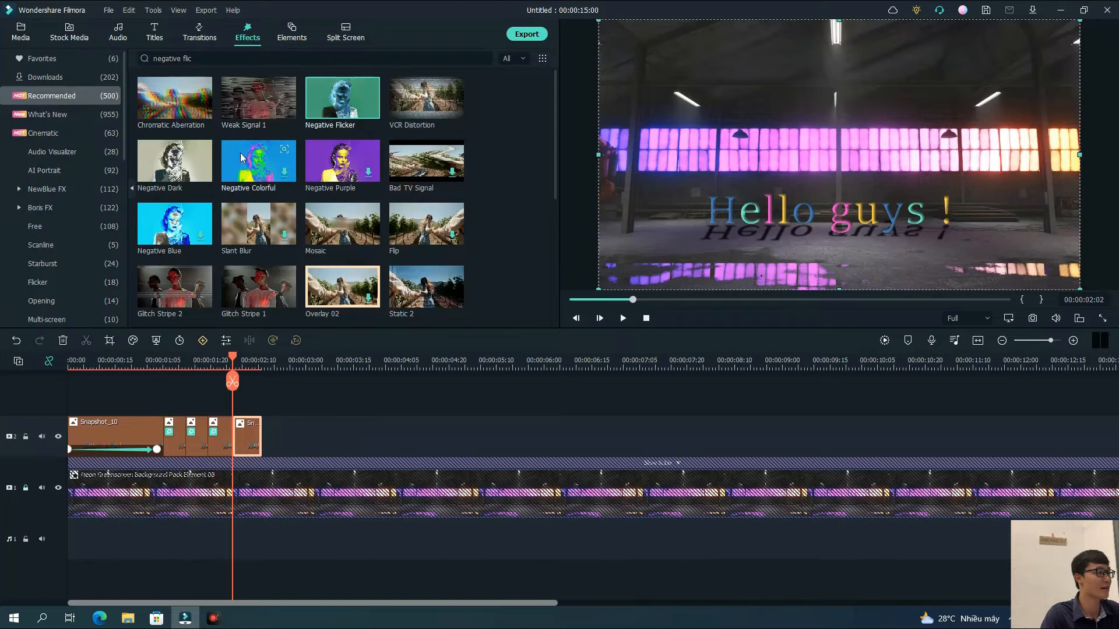
{"action": "left_click_drag", "start_coordinate": [257, 117], "coordinate": [252, 432]}
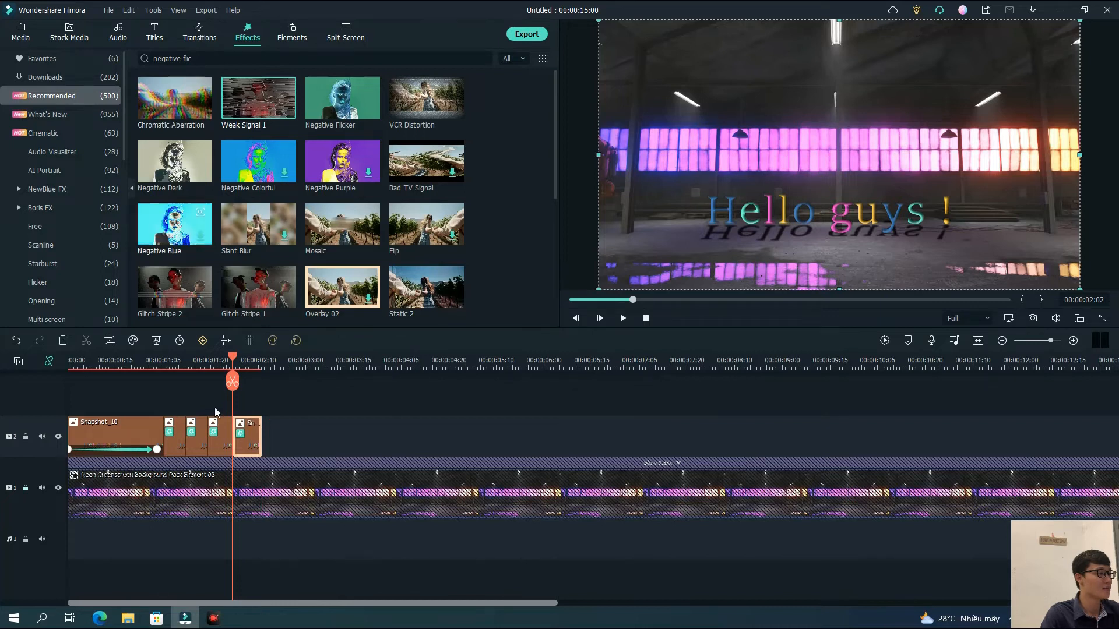
{"action": "double_click", "coordinate": [250, 444]}
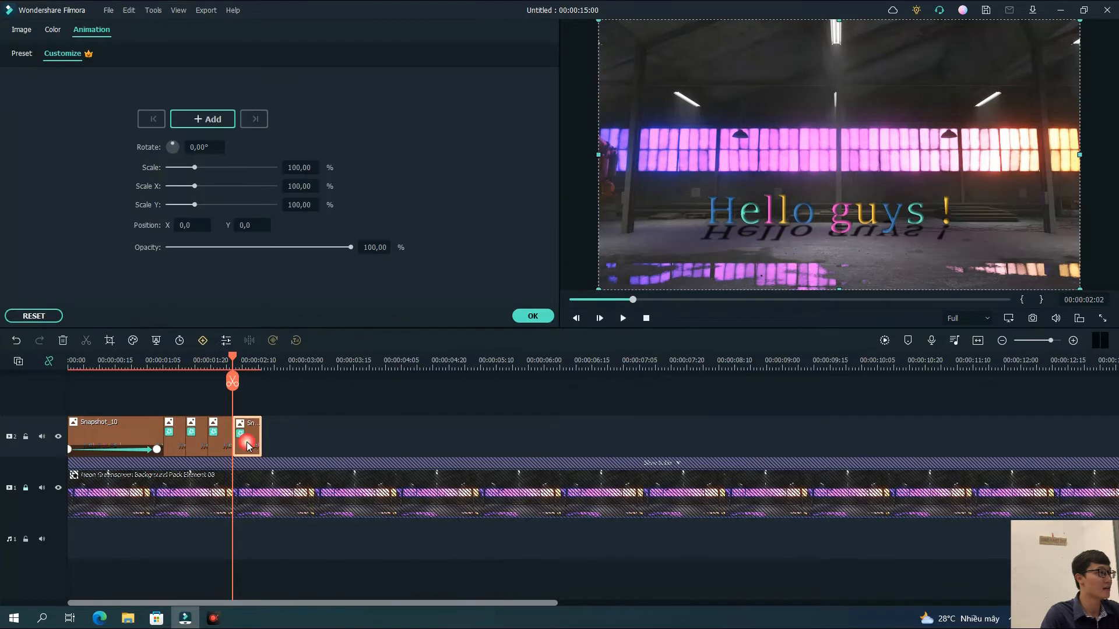
{"action": "left_click", "coordinate": [24, 30]}
{"action": "left_click", "coordinate": [50, 56]}
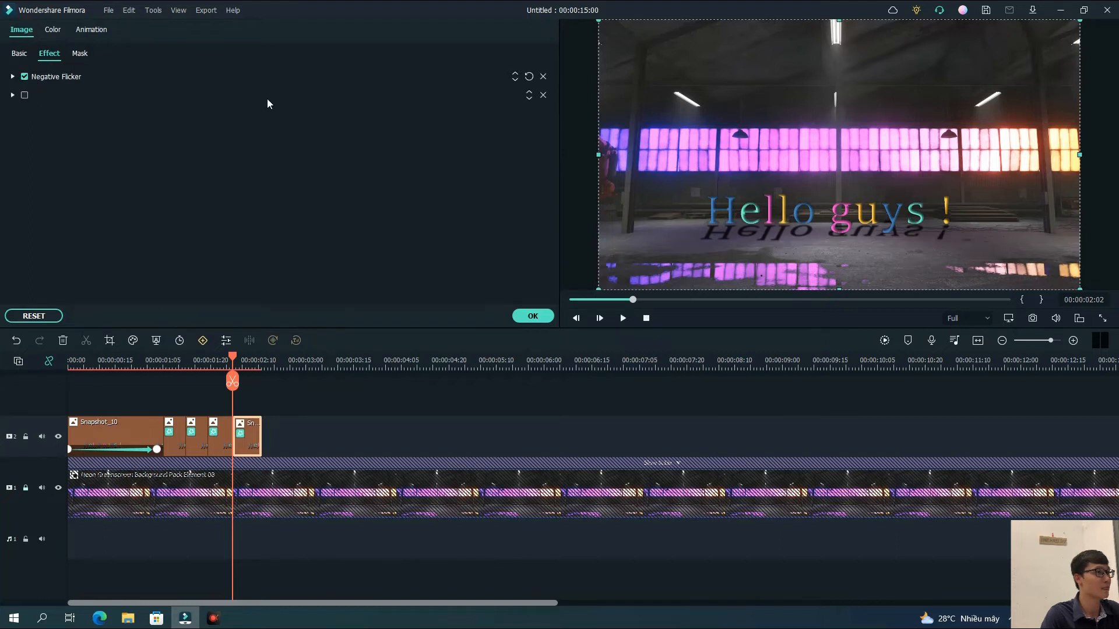
{"action": "left_click", "coordinate": [13, 76]}
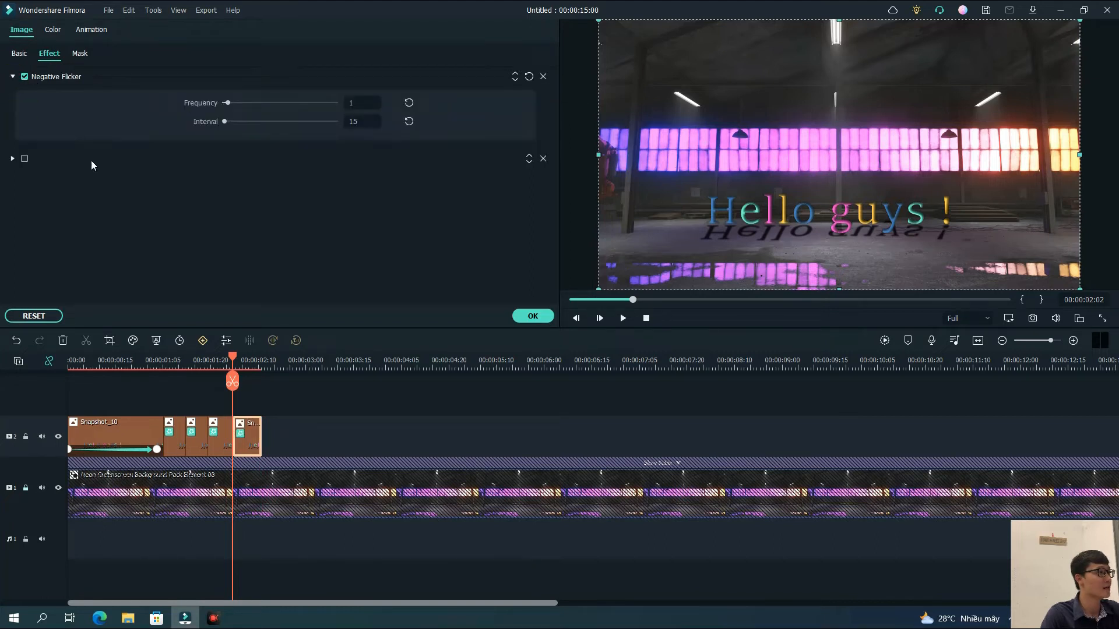
{"action": "left_click", "coordinate": [532, 316]}
{"action": "key", "text": "ctrl+z"}
Apply Weak Signal 1 to the last Snapshot_10 piece with Amount 1,00 and Direction 1, and play the result.
{"action": "left_click_drag", "start_coordinate": [246, 115], "coordinate": [249, 445]}
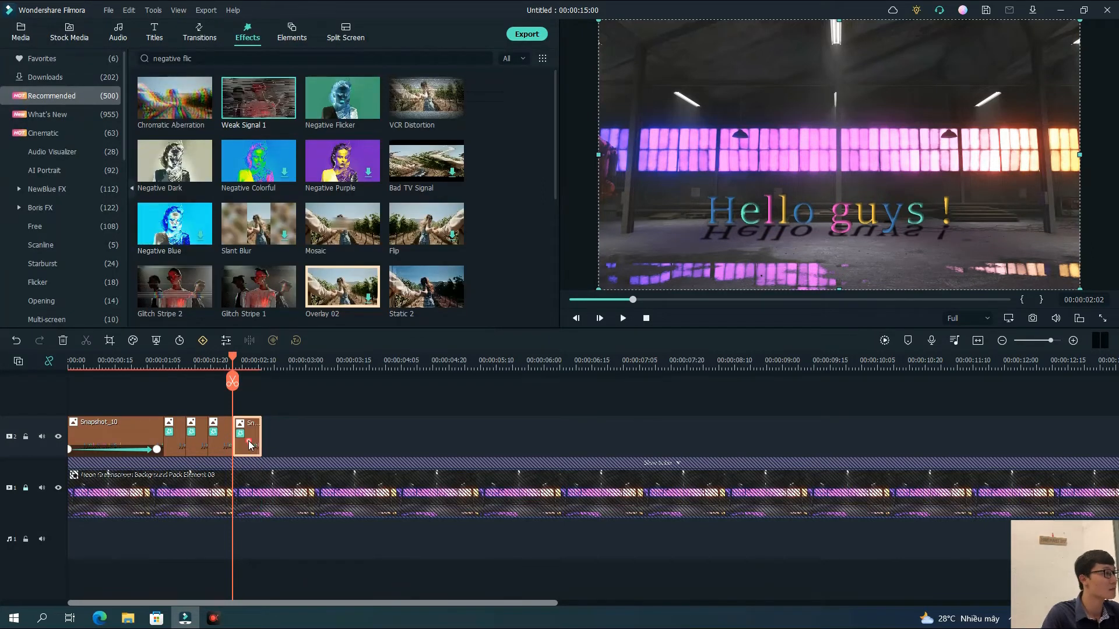
{"action": "double_click", "coordinate": [247, 435]}
{"action": "left_click", "coordinate": [49, 53]}
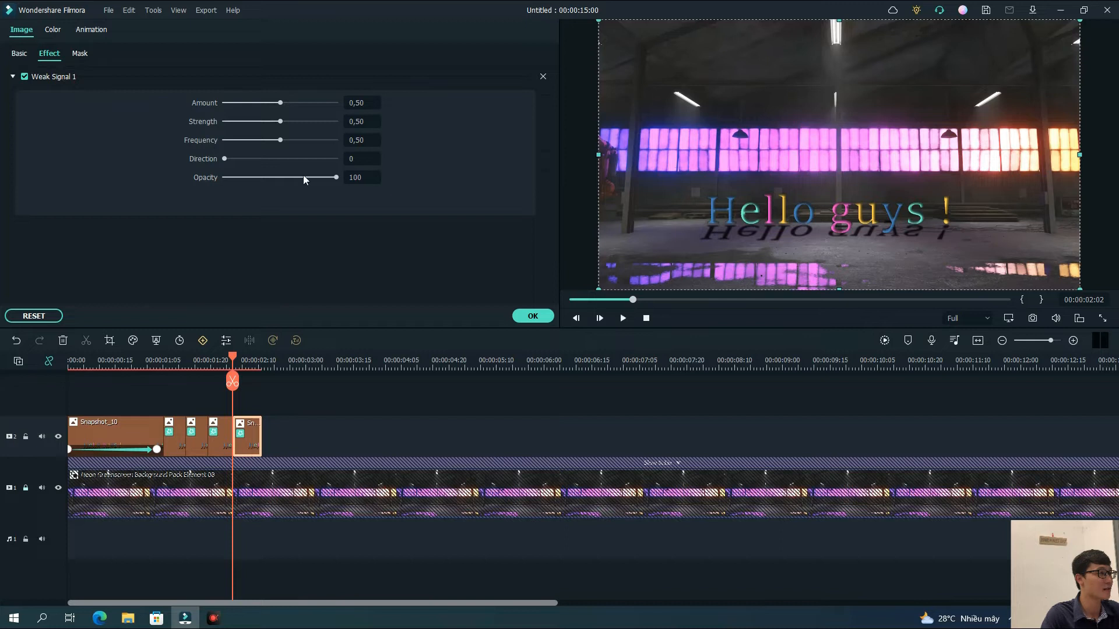
{"action": "left_click_drag", "start_coordinate": [288, 103], "coordinate": [340, 102]}
{"action": "left_click_drag", "start_coordinate": [236, 362], "coordinate": [245, 361]}
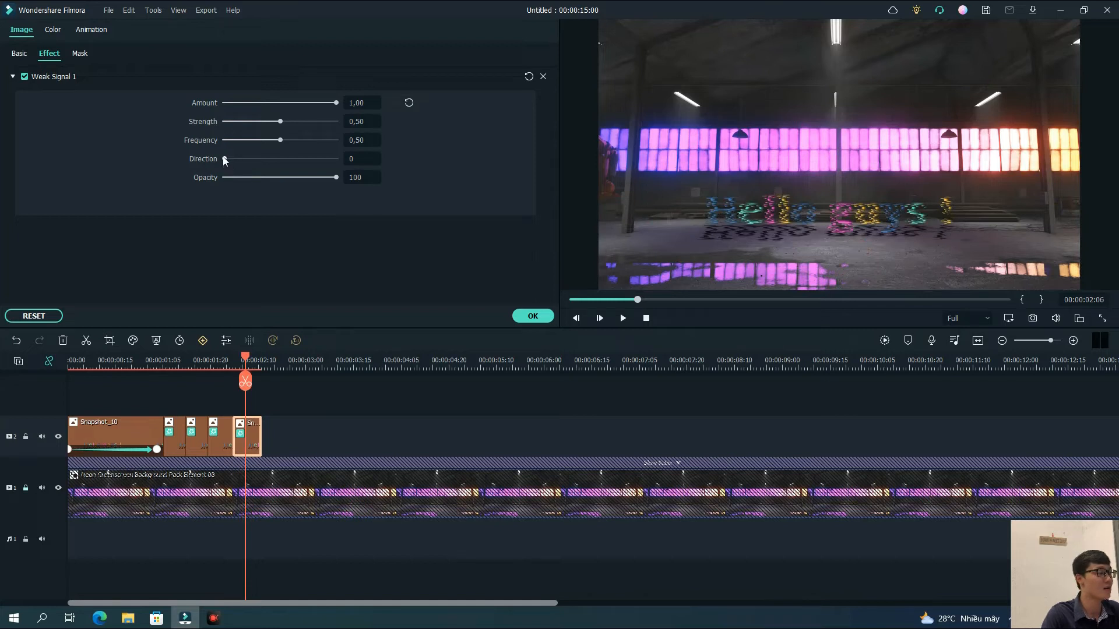
{"action": "left_click_drag", "start_coordinate": [226, 159], "coordinate": [296, 159]}
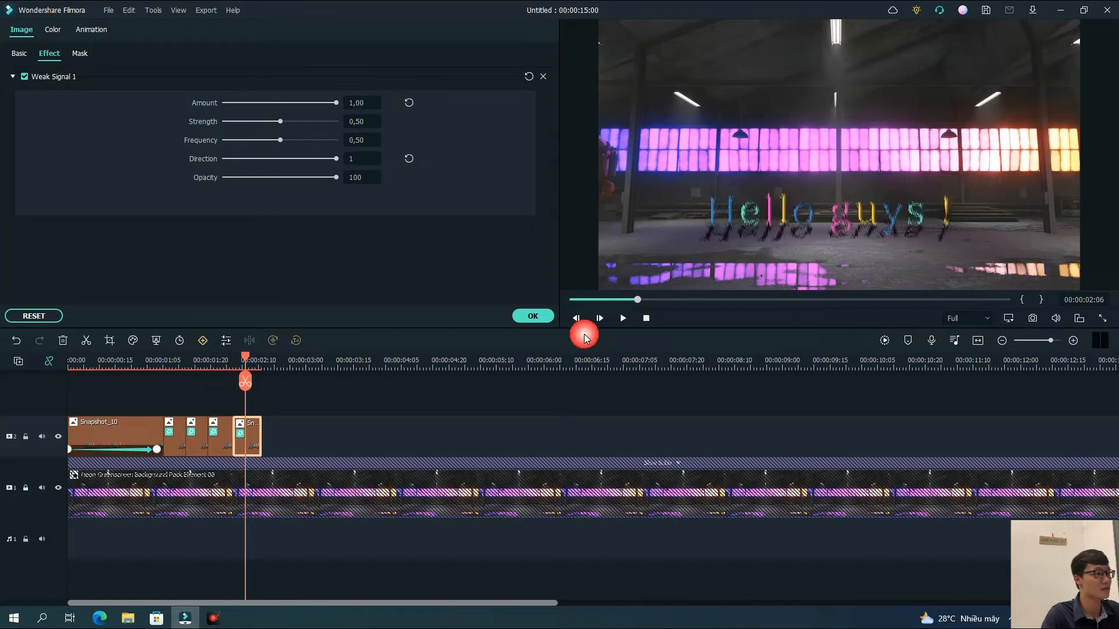
{"action": "left_click", "coordinate": [533, 318]}
{"action": "left_click_drag", "start_coordinate": [246, 379], "coordinate": [222, 379]}
{"action": "left_click", "coordinate": [623, 318]}
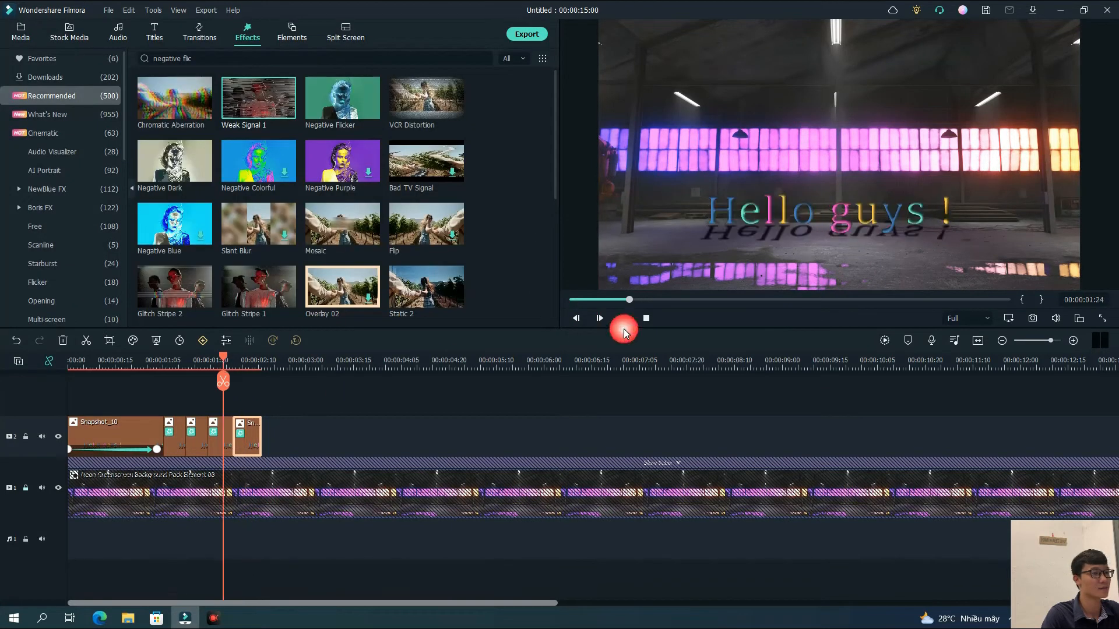
Set the Weak Signal 1 frequency on the last Snapshot_10 piece to 0,05 and preview the effect.
{"action": "double_click", "coordinate": [242, 438]}
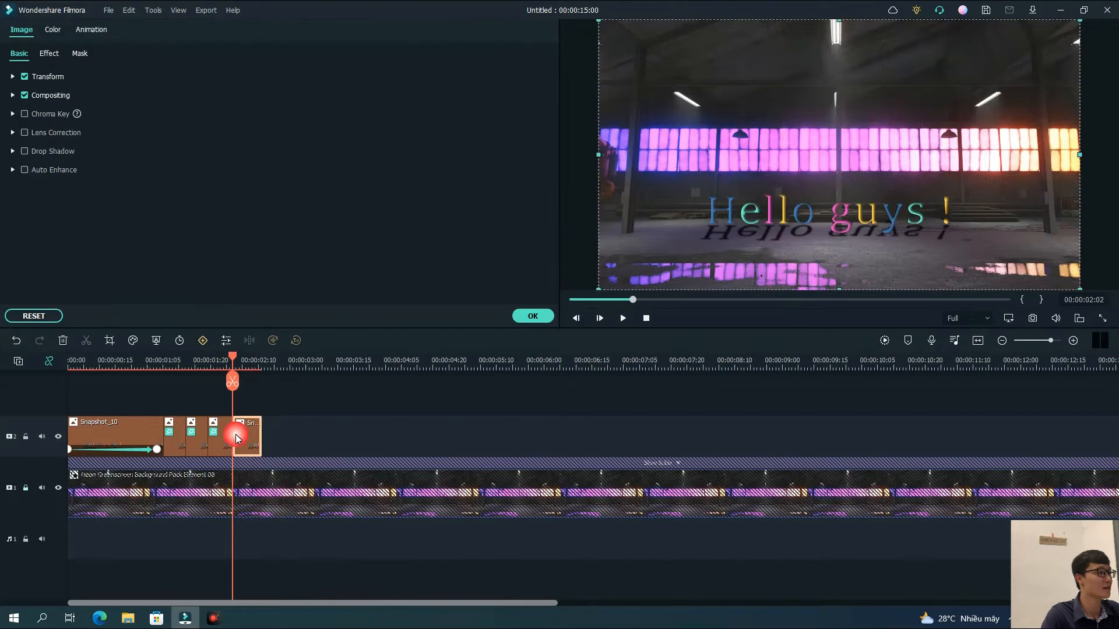
{"action": "left_click", "coordinate": [49, 53]}
{"action": "left_click_drag", "start_coordinate": [357, 141], "coordinate": [360, 148]}
{"action": "left_click", "coordinate": [480, 199]}
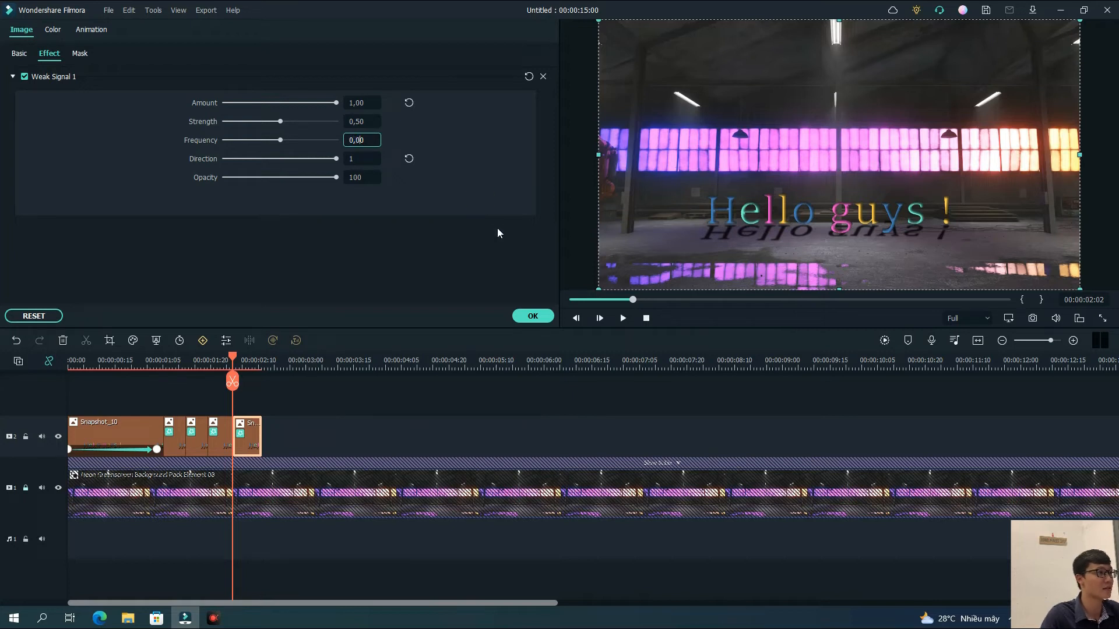
{"action": "type", "text": "0"}
{"action": "left_click", "coordinate": [373, 142]}
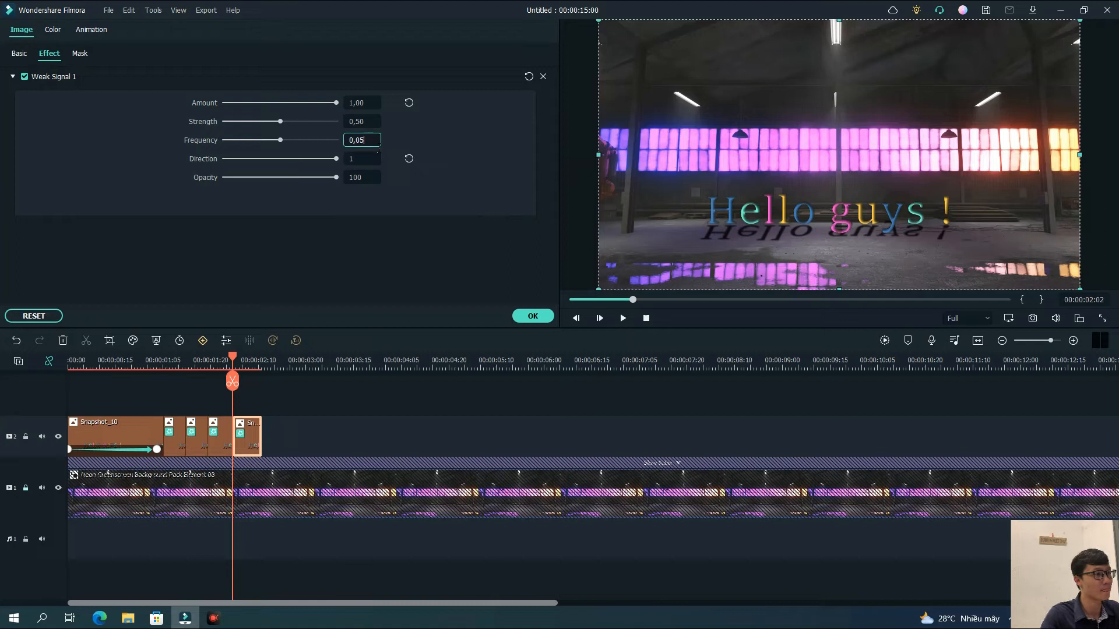
{"action": "left_click", "coordinate": [531, 322]}
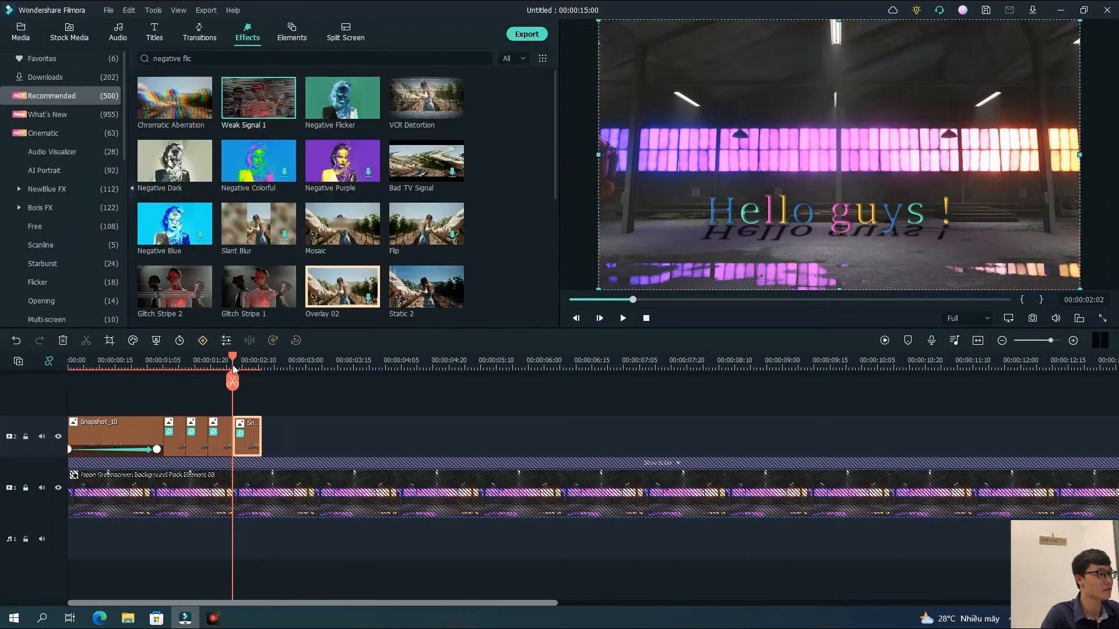
{"action": "left_click", "coordinate": [400, 380]}
{"action": "left_click", "coordinate": [622, 319]}
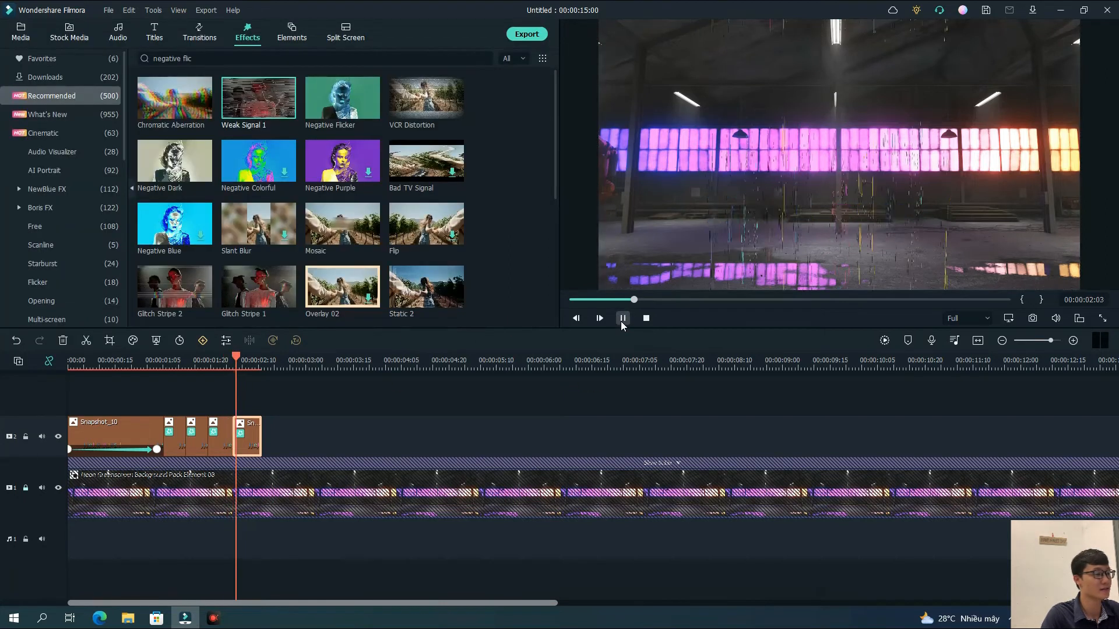
{"action": "left_click", "coordinate": [184, 498]}
Set the Weak Signal 1 strength on the last Snapshot_10 piece to 0,05 and play the glitch.
{"action": "double_click", "coordinate": [246, 446]}
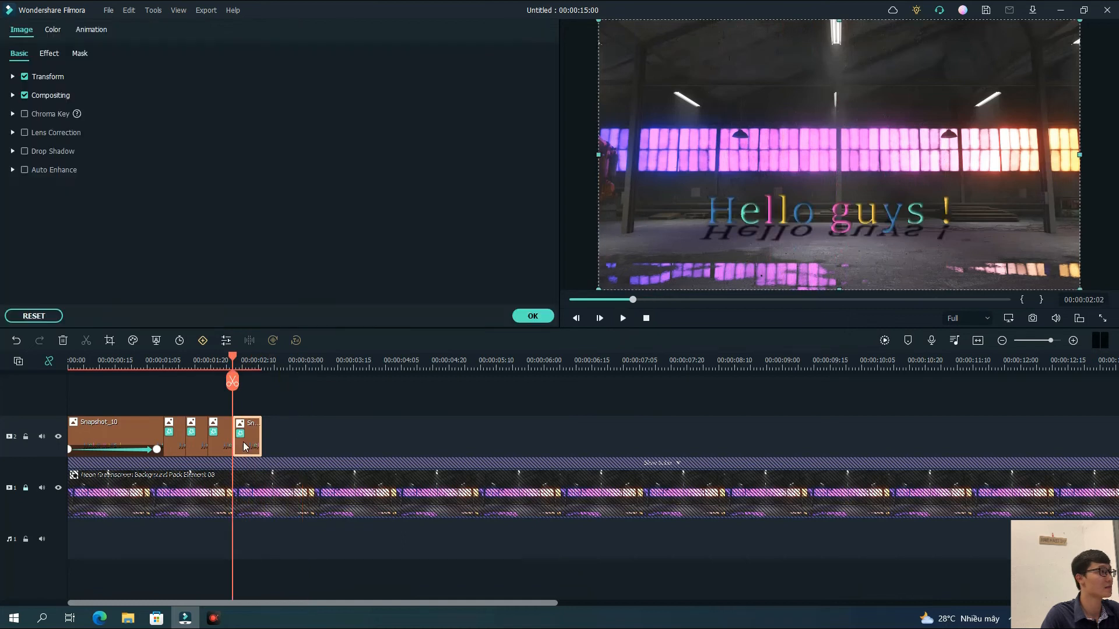
{"action": "left_click", "coordinate": [63, 55]}
{"action": "left_click", "coordinate": [361, 141]}
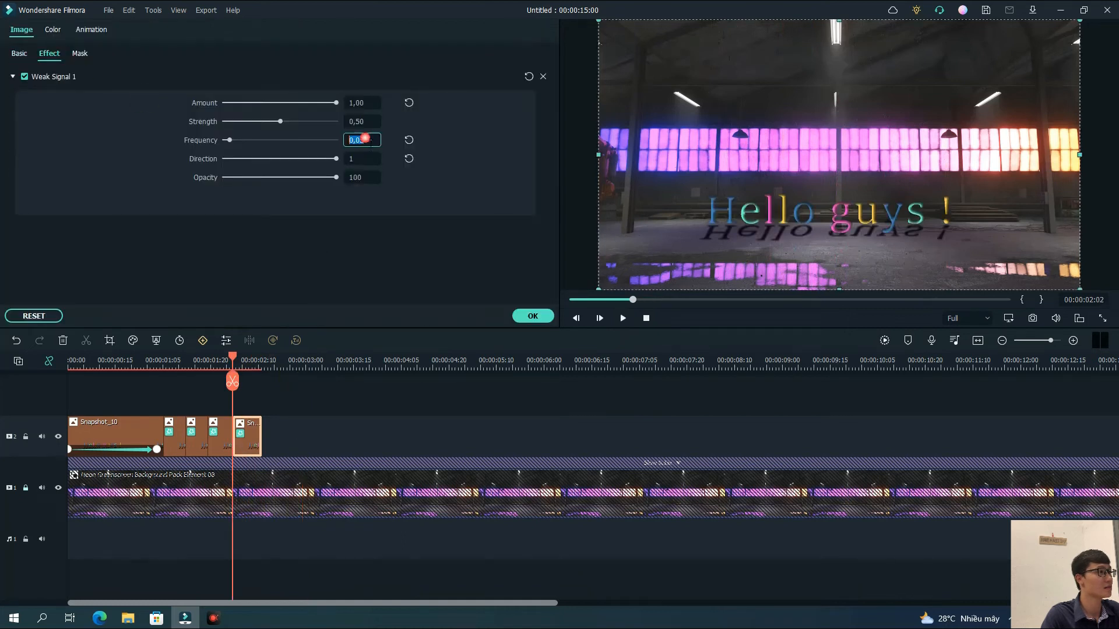
{"action": "left_click", "coordinate": [362, 143]}
{"action": "left_click", "coordinate": [357, 121]}
{"action": "left_click", "coordinate": [358, 122]}
{"action": "left_click", "coordinate": [426, 161]}
{"action": "type", "text": "0"}
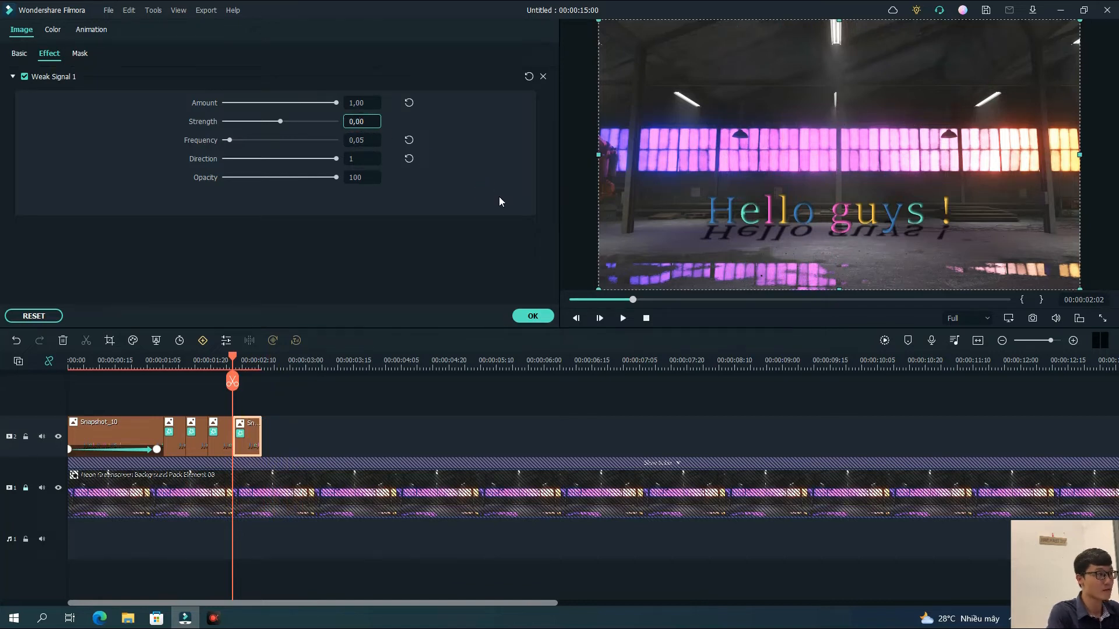
{"action": "key", "text": "Delete"}
{"action": "type", "text": "5"}
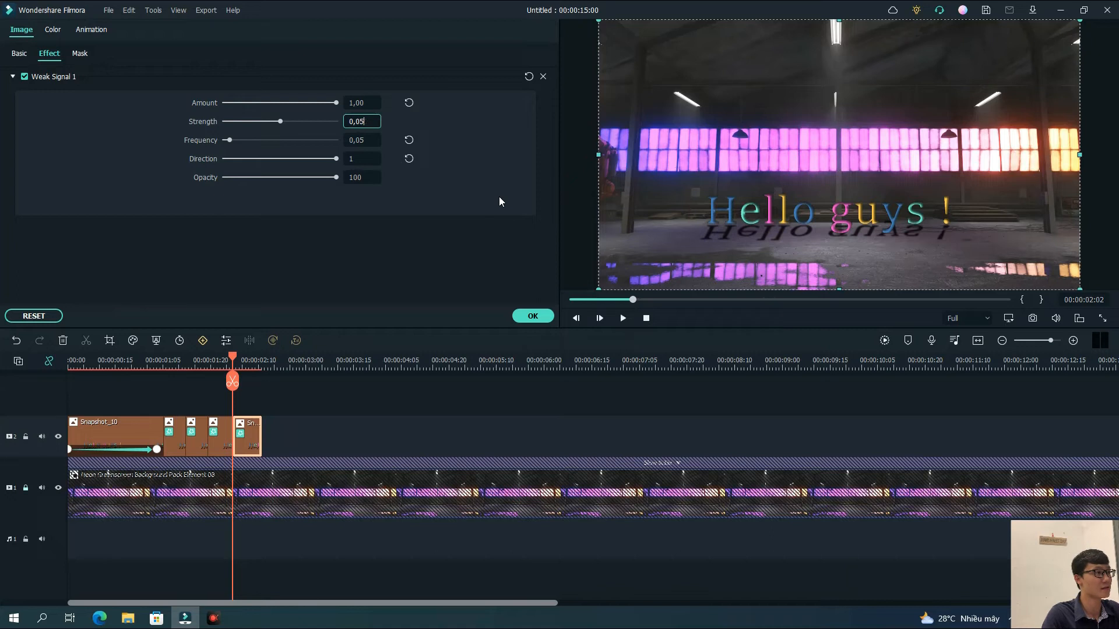
{"action": "left_click", "coordinate": [369, 141]}
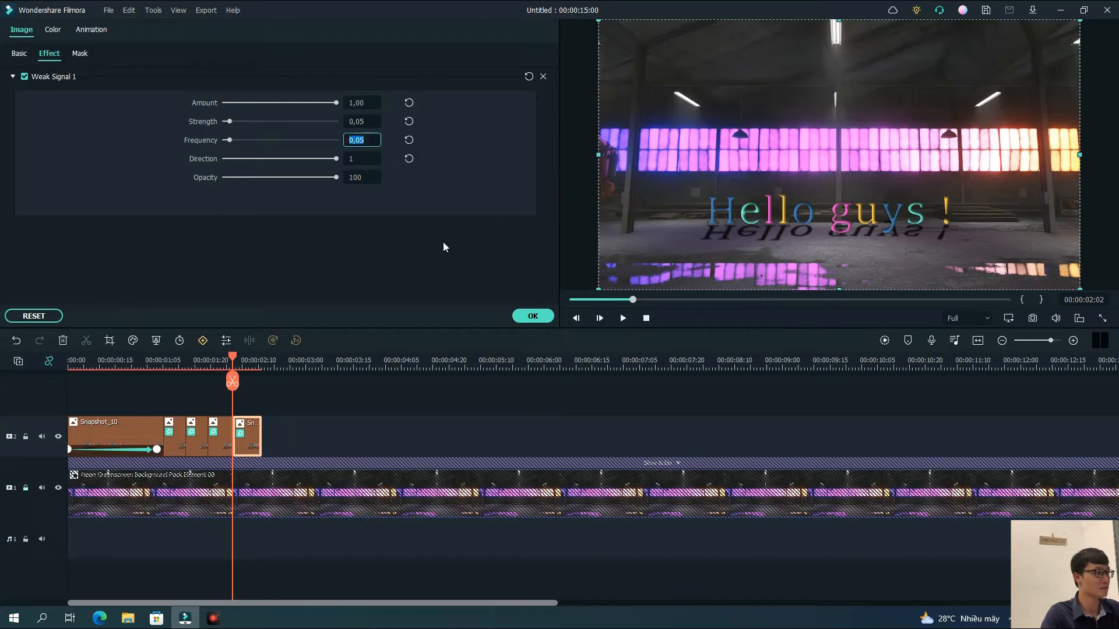
{"action": "left_click", "coordinate": [520, 320]}
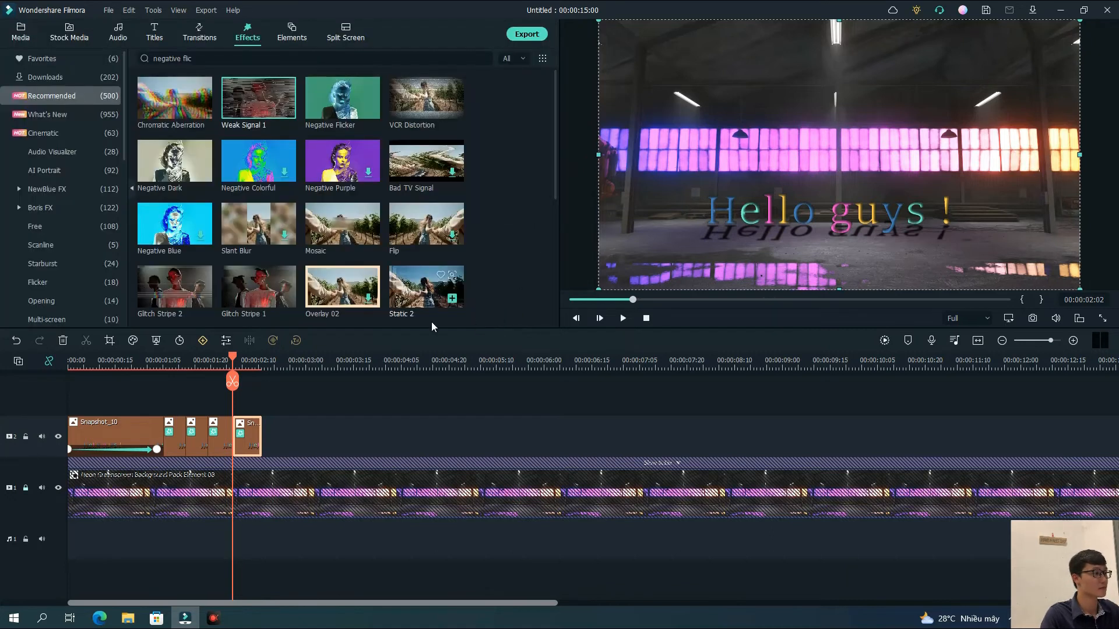
{"action": "left_click", "coordinate": [622, 319]}
{"action": "left_click", "coordinate": [622, 318]}
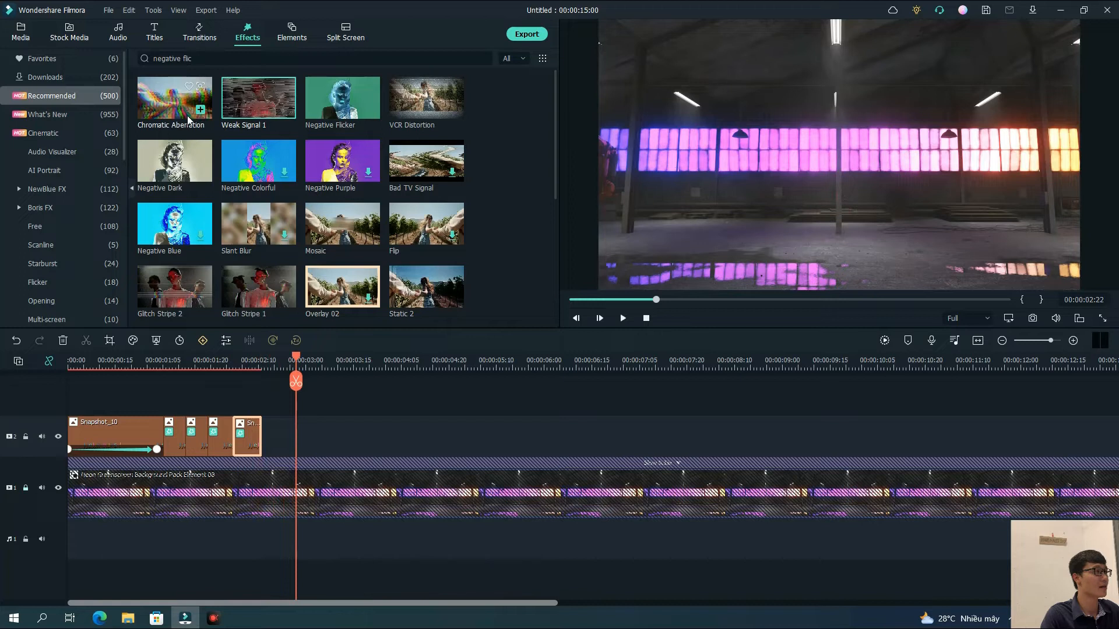
Place Snapshot_11 directly after the last Snapshot_10 piece on the second video track and trim its end to about 00:00:04:07.
{"action": "left_click", "coordinate": [21, 33]}
{"action": "left_click_drag", "start_coordinate": [343, 112], "coordinate": [267, 447]}
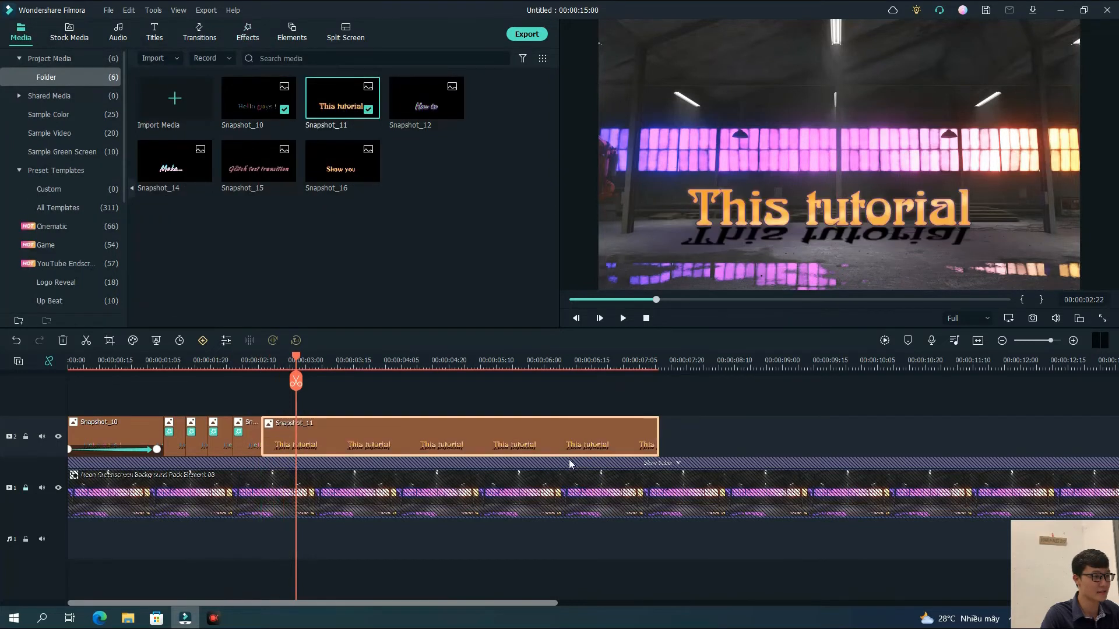
{"action": "left_click_drag", "start_coordinate": [665, 447], "coordinate": [414, 436]}
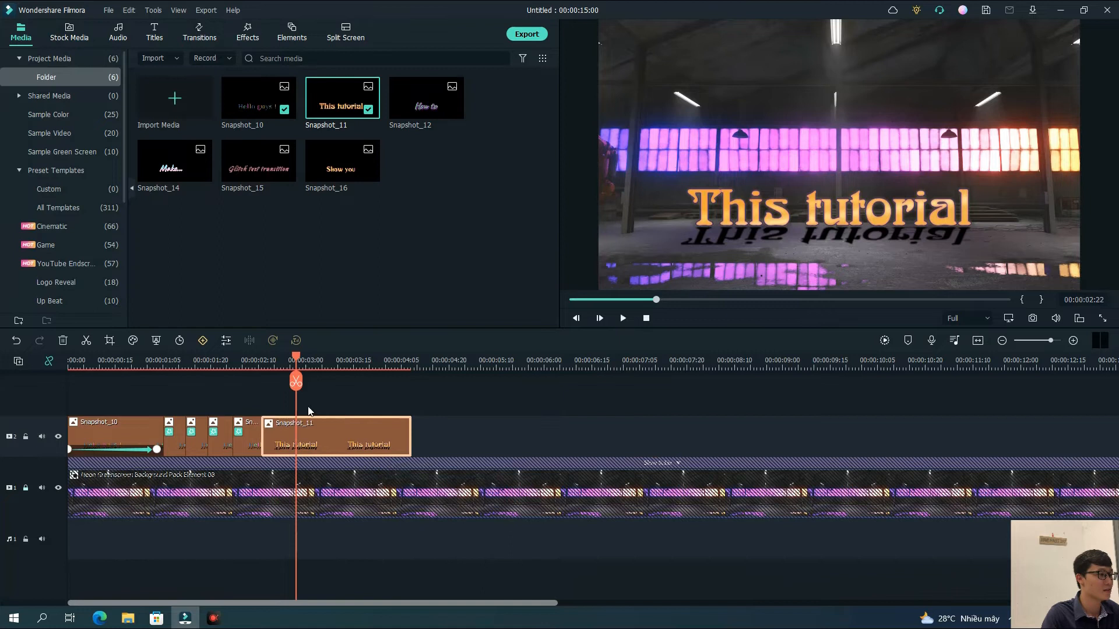
Split the Snapshot_11 clip at 00:00:03:22.
{"action": "left_click_drag", "start_coordinate": [296, 366], "coordinate": [378, 387]}
{"action": "left_click", "coordinate": [378, 387]}
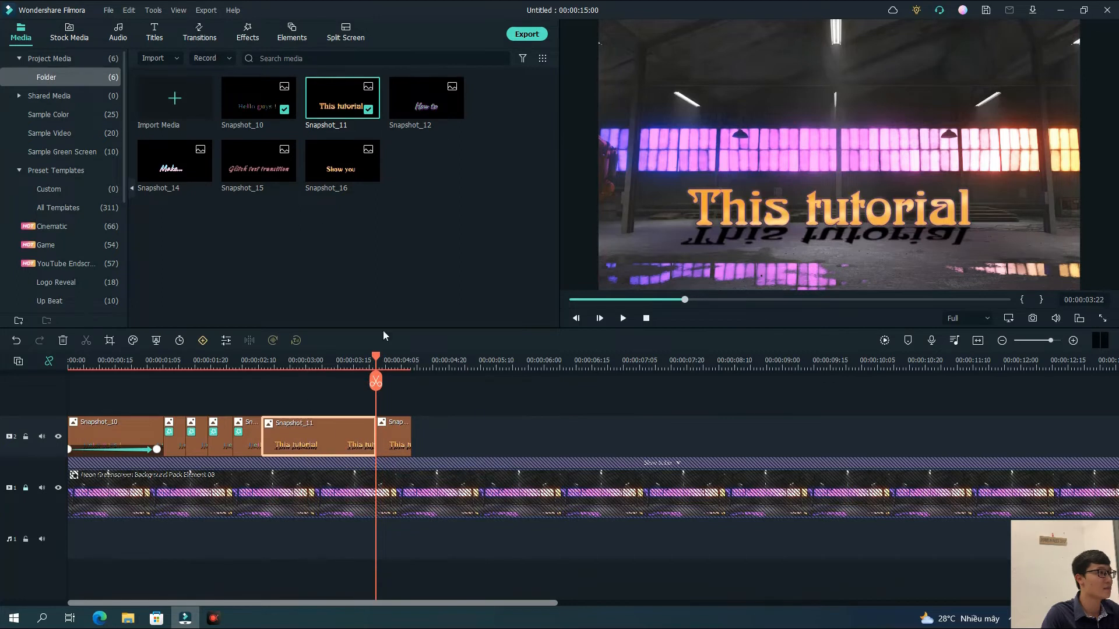
Search the downloaded effects for "chromatic".
{"action": "left_click", "coordinate": [245, 37]}
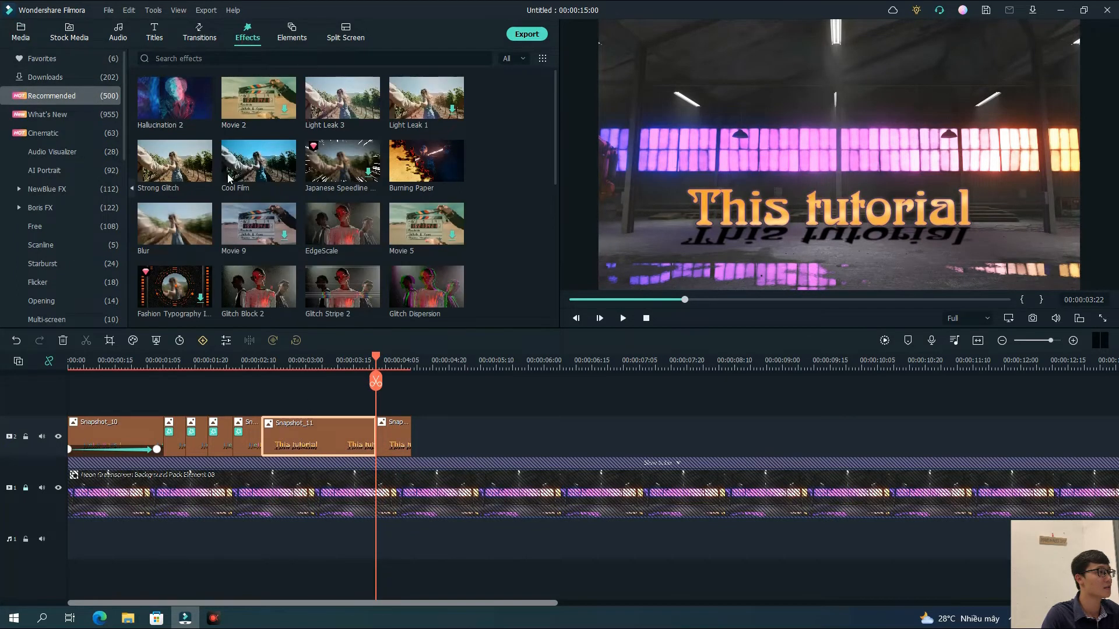
{"action": "left_click", "coordinate": [58, 77]}
{"action": "left_click", "coordinate": [71, 55]}
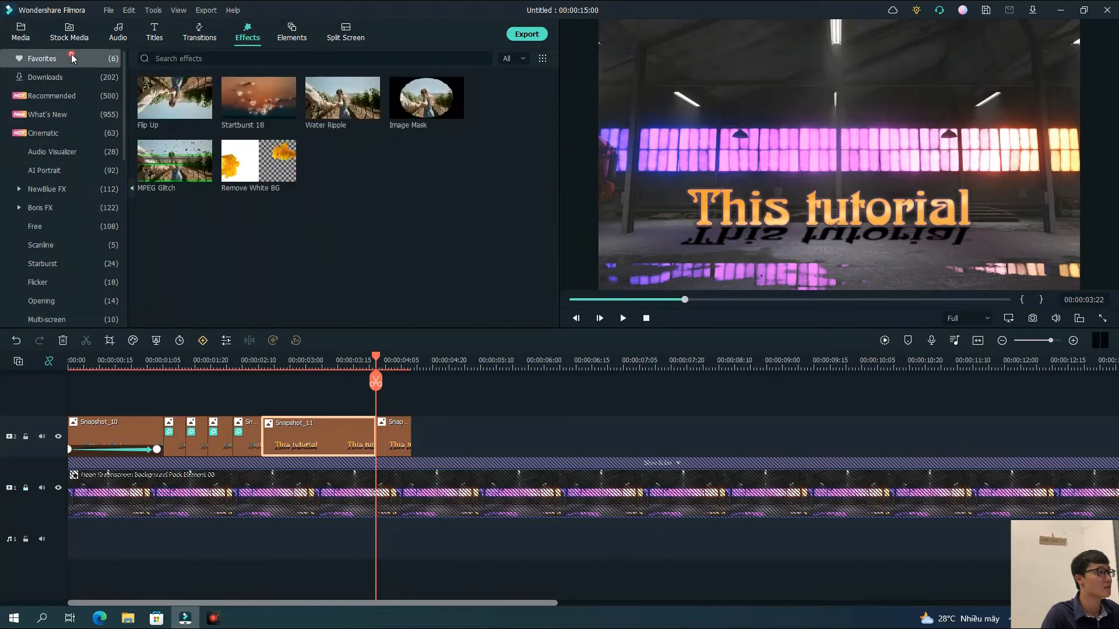
{"action": "left_click", "coordinate": [78, 77]}
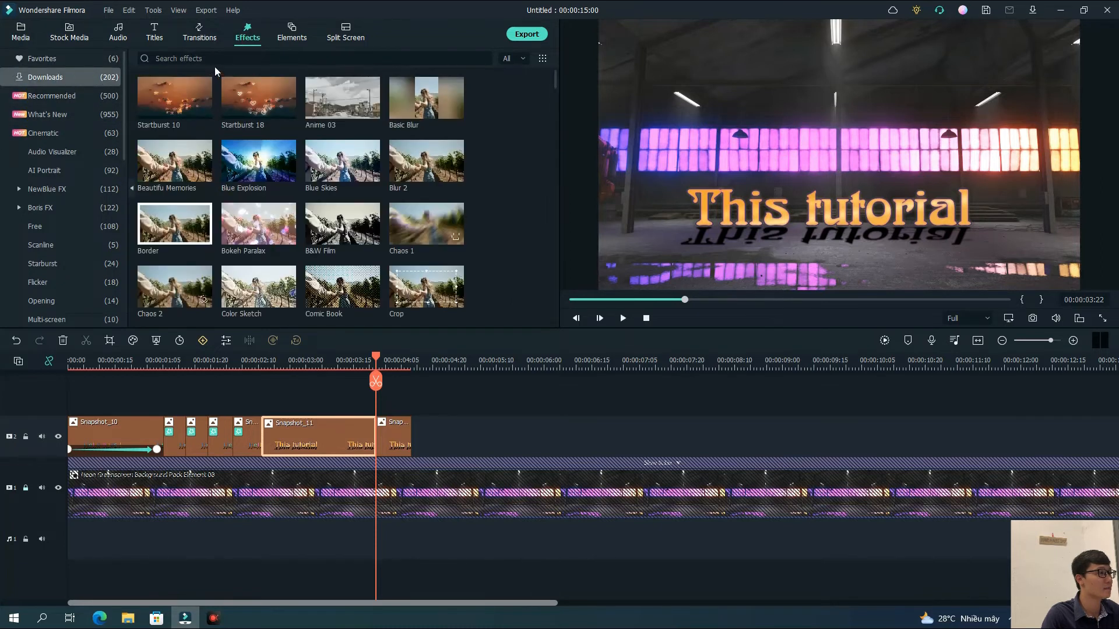
{"action": "scroll", "coordinate": [305, 195], "scroll_direction": "down", "scroll_amount": 10}
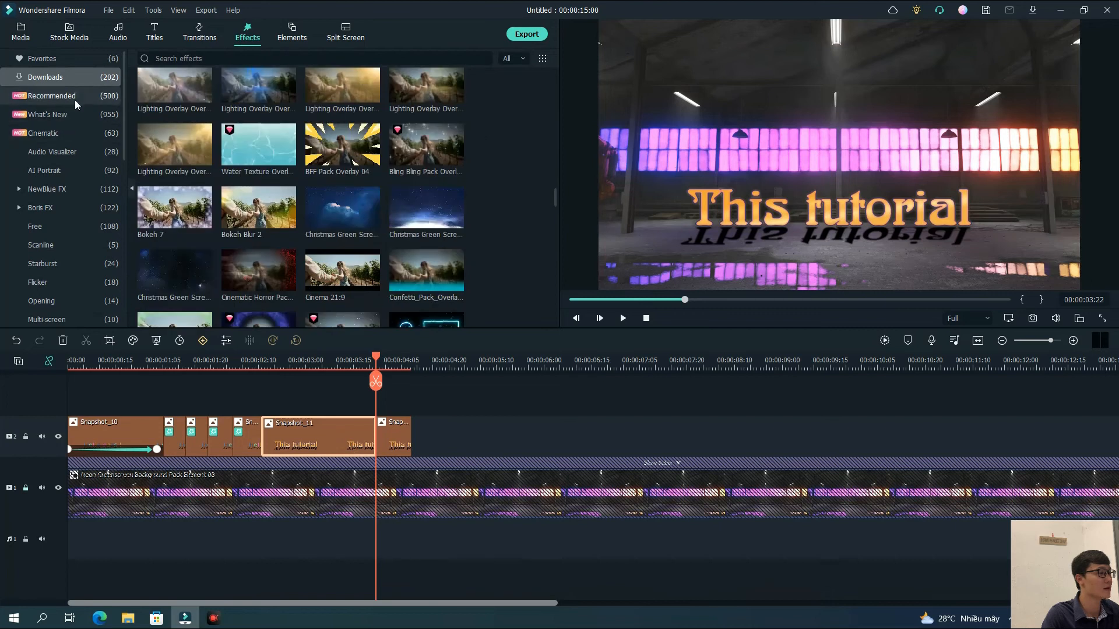
{"action": "left_click", "coordinate": [85, 77]}
{"action": "left_click", "coordinate": [236, 58]}
{"action": "type", "text": "cromatic"}
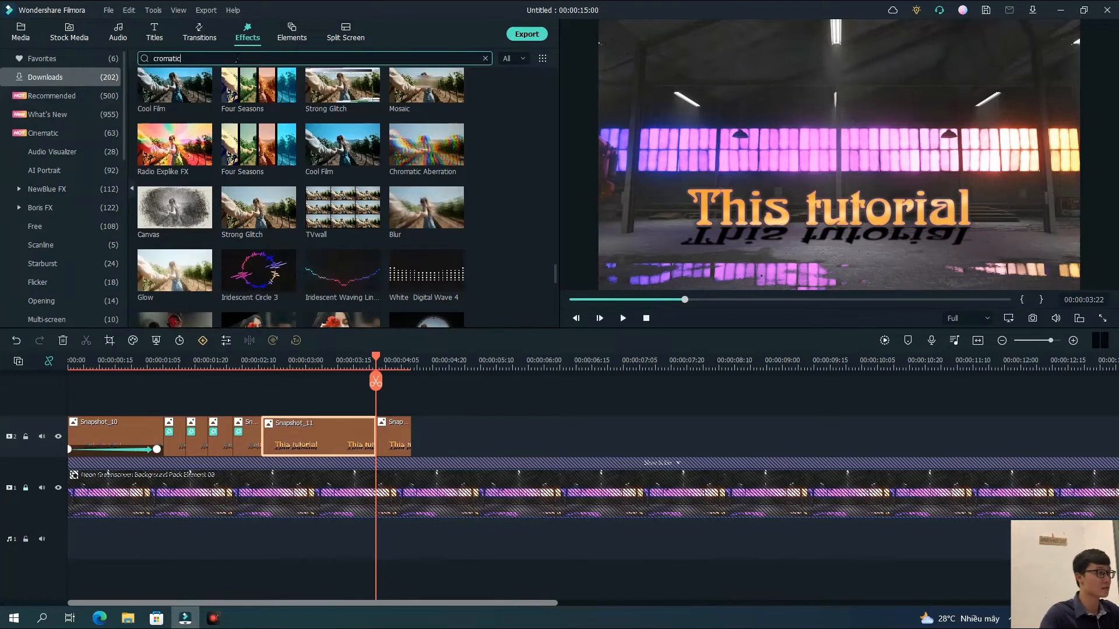
{"action": "key", "text": "Return"}
{"action": "left_click", "coordinate": [236, 59]}
{"action": "type", "text": "chromatic"}
{"action": "key", "text": "Return"}
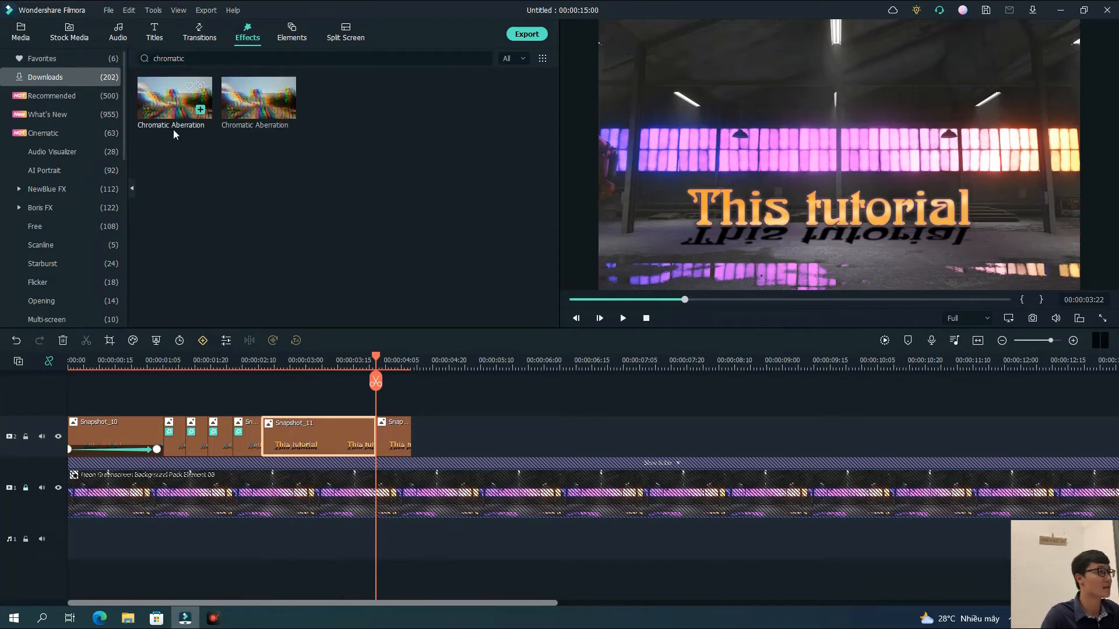
Add Chromatic Aberration on the third video track over the Snapshot_10 to Snapshot_11 cut, trimmed to about 00:00:02:07–00:00:02:16.
{"action": "left_click_drag", "start_coordinate": [180, 106], "coordinate": [351, 396]}
{"action": "left_click_drag", "start_coordinate": [467, 440], "coordinate": [374, 442]}
{"action": "left_click_drag", "start_coordinate": [629, 433], "coordinate": [249, 432]}
{"action": "left_click", "coordinate": [233, 432]}
{"action": "left_click", "coordinate": [243, 431]}
Play the transition from Snapshot_10 to Snapshot_11 to preview the Chromatic Aberration effect.
{"action": "left_click_drag", "start_coordinate": [376, 360], "coordinate": [198, 359]}
{"action": "left_click", "coordinate": [624, 318]}
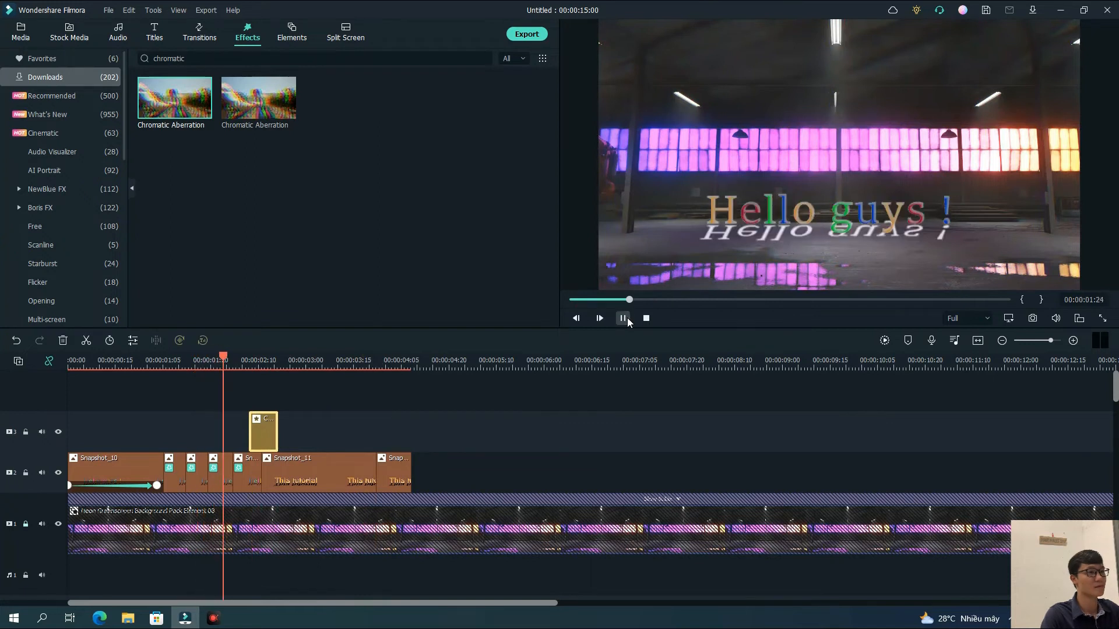
{"action": "left_click", "coordinate": [624, 318]}
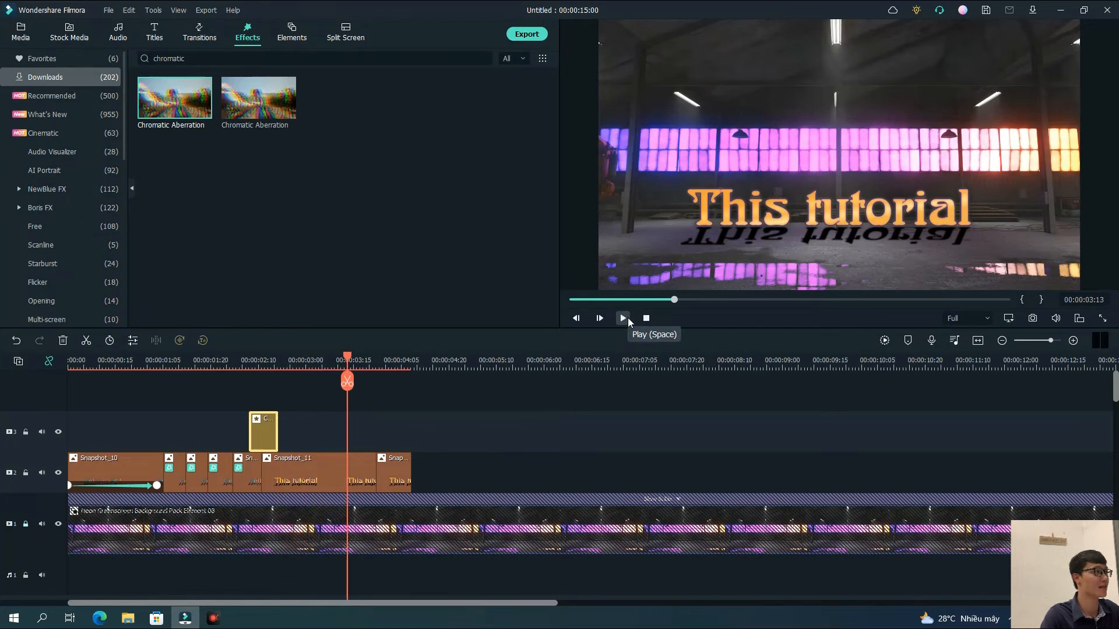
Place Snapshot_12 and Snapshot_14 one after the other behind the Snapshot_11 pieces on the second video track, and shorten both clips.
{"action": "left_click", "coordinate": [20, 32]}
{"action": "left_click_drag", "start_coordinate": [413, 128], "coordinate": [419, 457]}
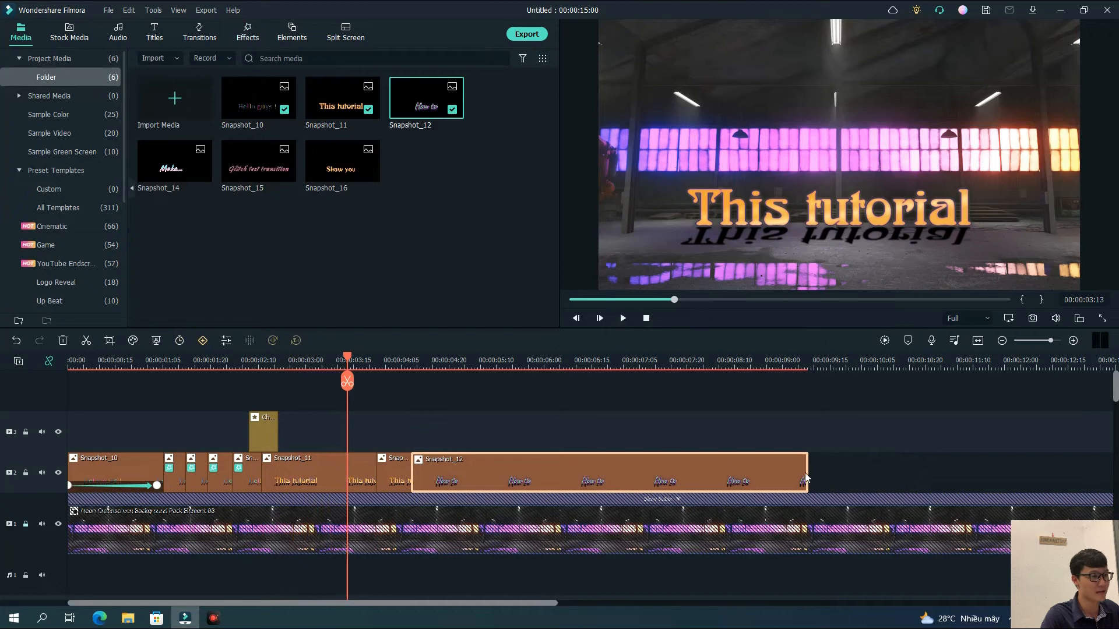
{"action": "left_click_drag", "start_coordinate": [814, 478], "coordinate": [537, 477]}
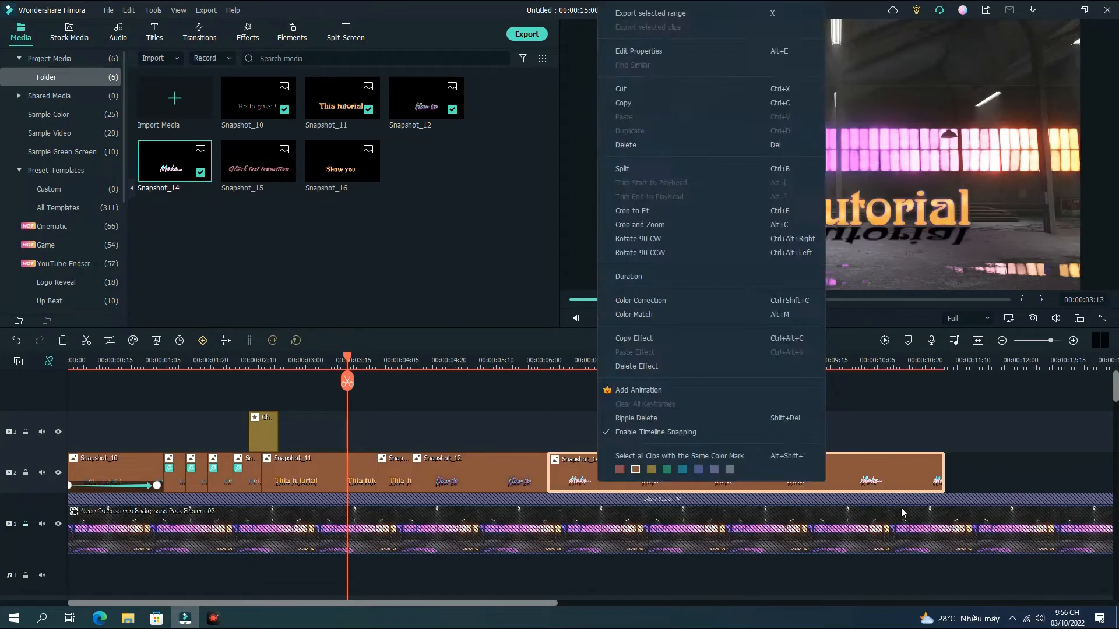
{"action": "left_click_drag", "start_coordinate": [977, 474], "coordinate": [757, 470]}
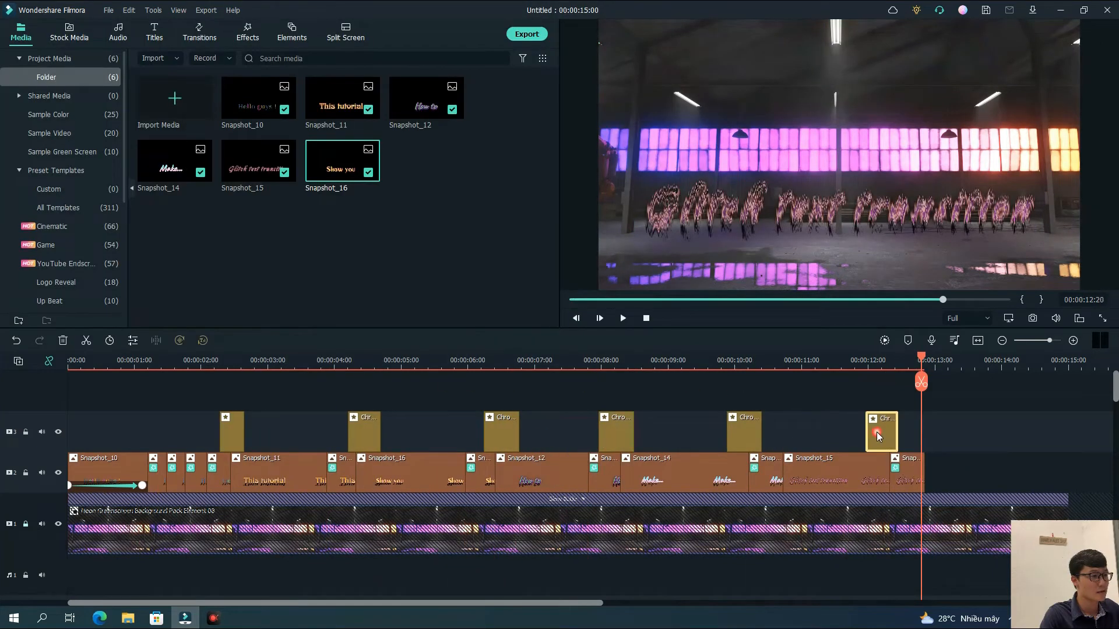
Play the whole sequence from the start to review all the glitch text transitions.
{"action": "left_click", "coordinate": [355, 439]}
{"action": "left_click", "coordinate": [500, 439]}
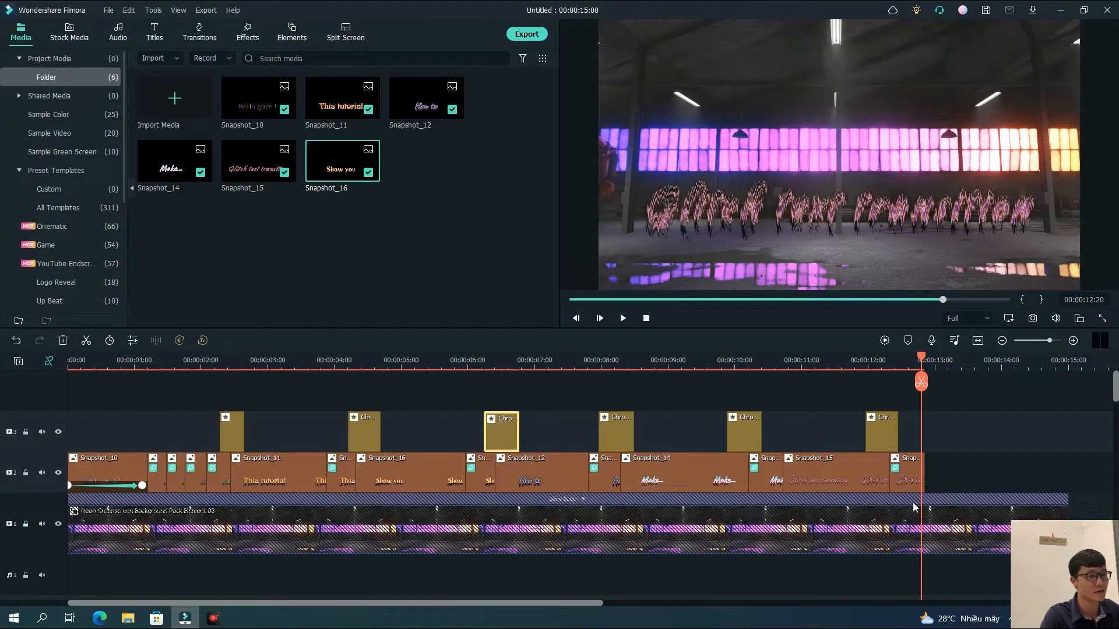
{"action": "left_click_drag", "start_coordinate": [921, 361], "coordinate": [69, 361]}
{"action": "left_click", "coordinate": [624, 319]}
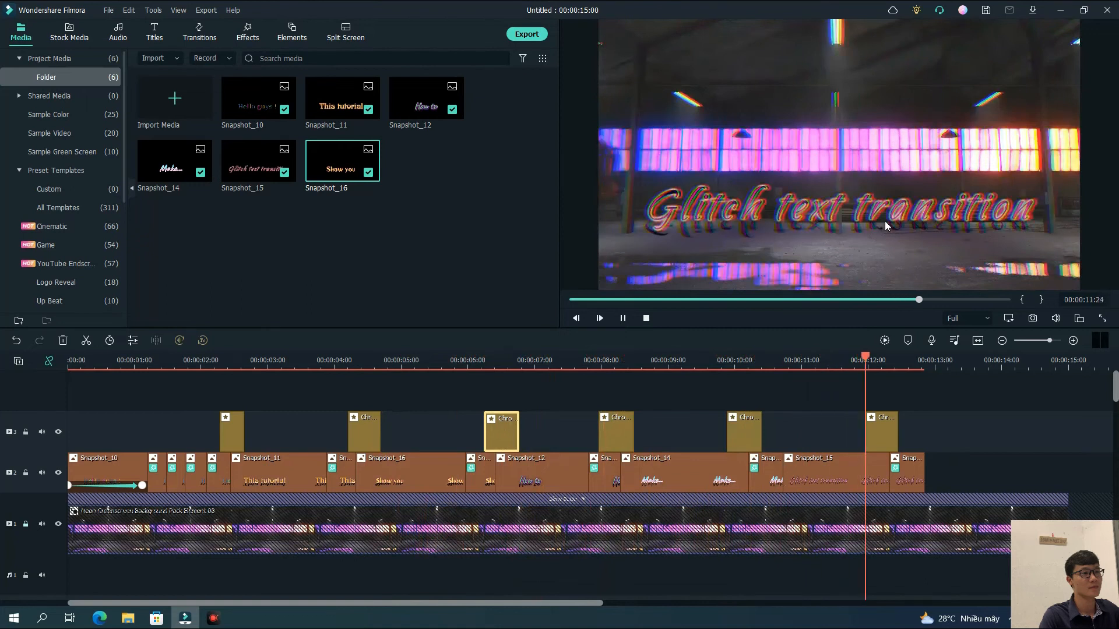
{"action": "left_click", "coordinate": [623, 318]}
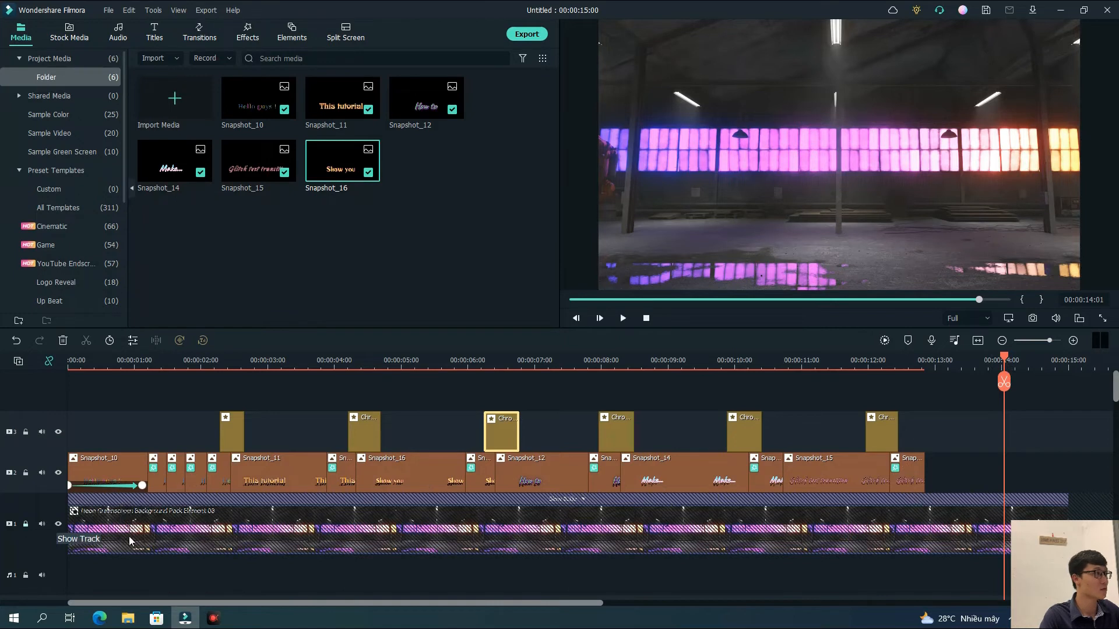
Add the downloaded track "2020 - Instrumental Version" at the start of the first audio track and trim its end to the last snapshot.
{"action": "left_click", "coordinate": [118, 34]}
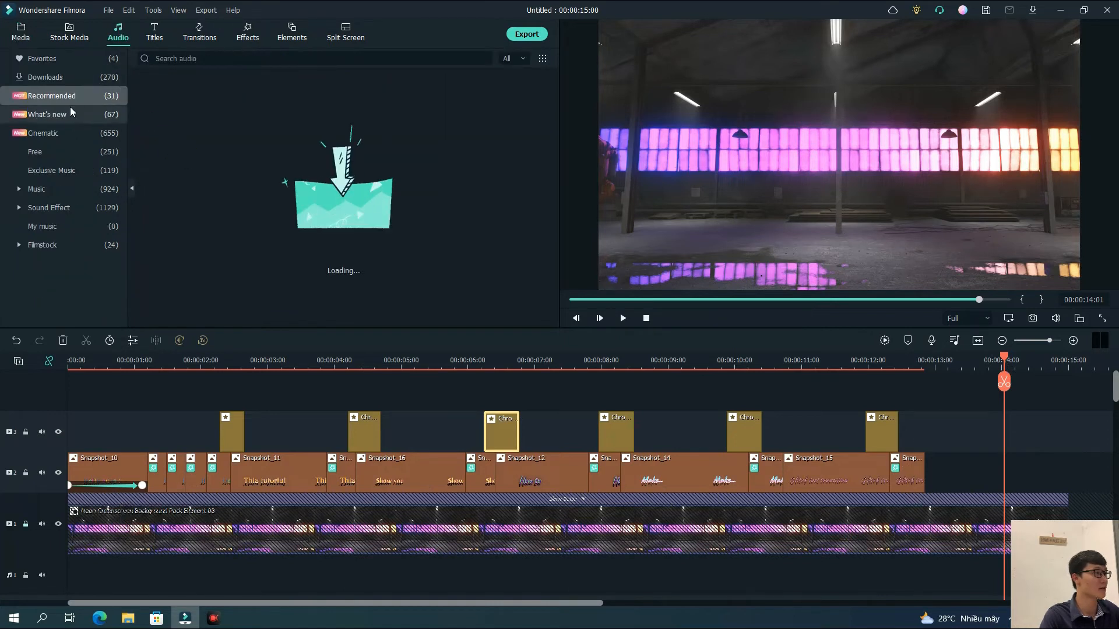
{"action": "left_click", "coordinate": [68, 79]}
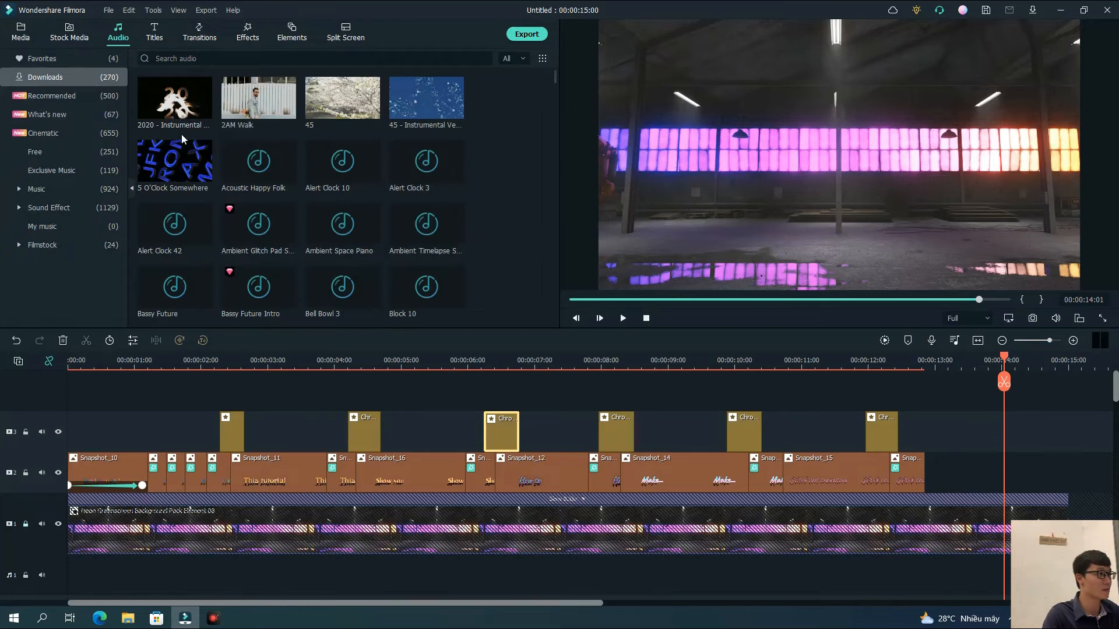
{"action": "left_click_drag", "start_coordinate": [175, 105], "coordinate": [352, 507]}
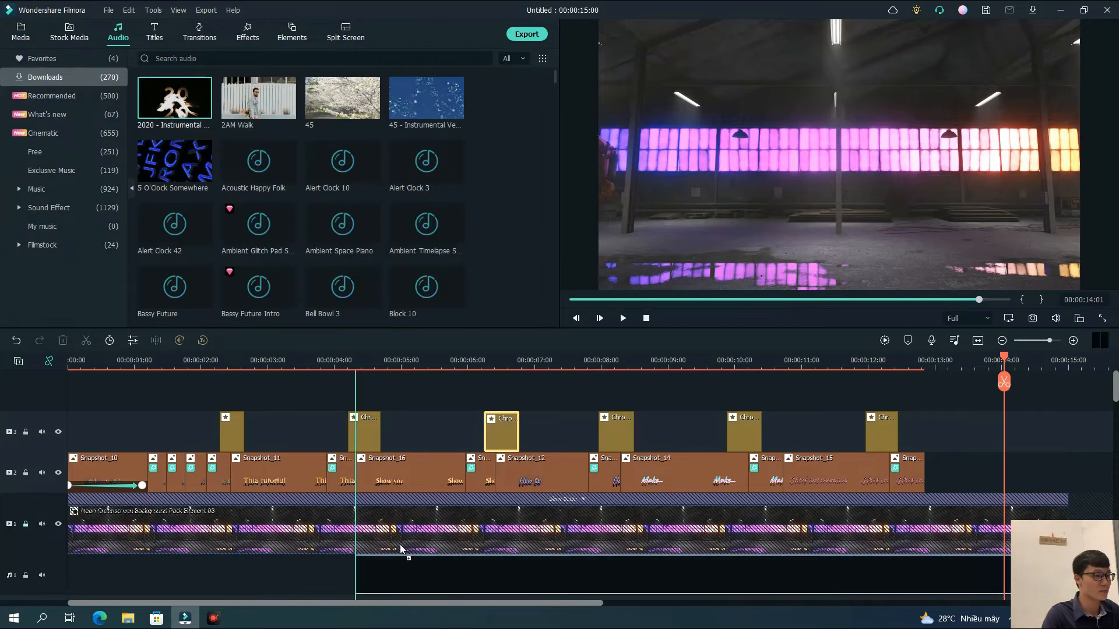
{"action": "left_click_drag", "start_coordinate": [122, 546], "coordinate": [356, 575]}
{"action": "left_click", "coordinate": [978, 341]}
{"action": "left_click_drag", "start_coordinate": [1067, 577], "coordinate": [439, 577]}
{"action": "left_click", "coordinate": [977, 341]}
{"action": "left_click_drag", "start_coordinate": [1072, 574], "coordinate": [259, 574]}
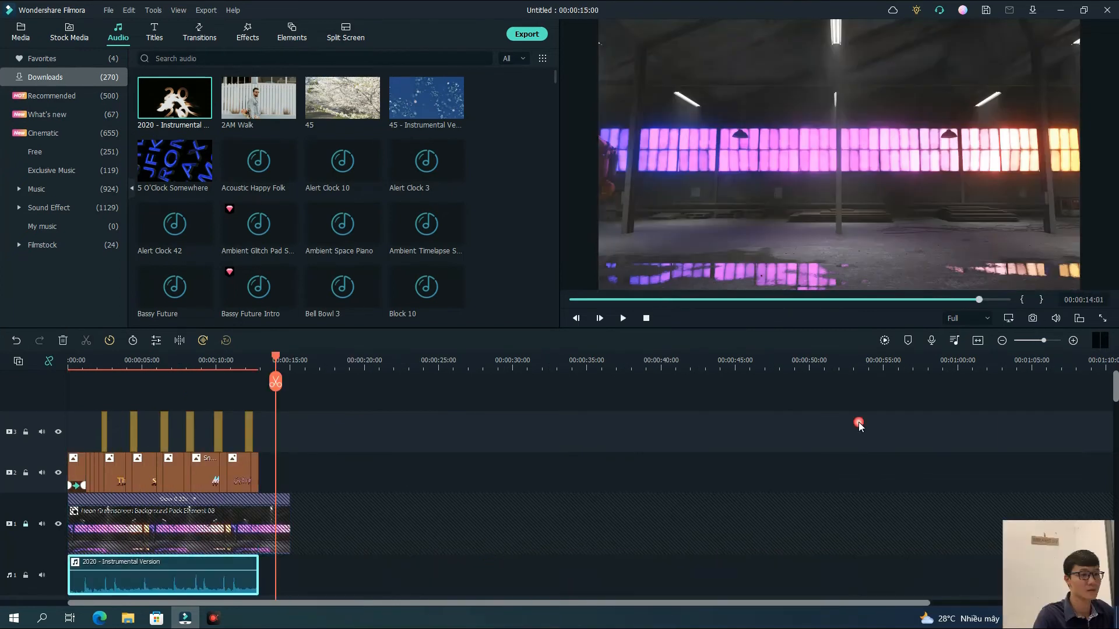
{"action": "left_click", "coordinate": [979, 340]}
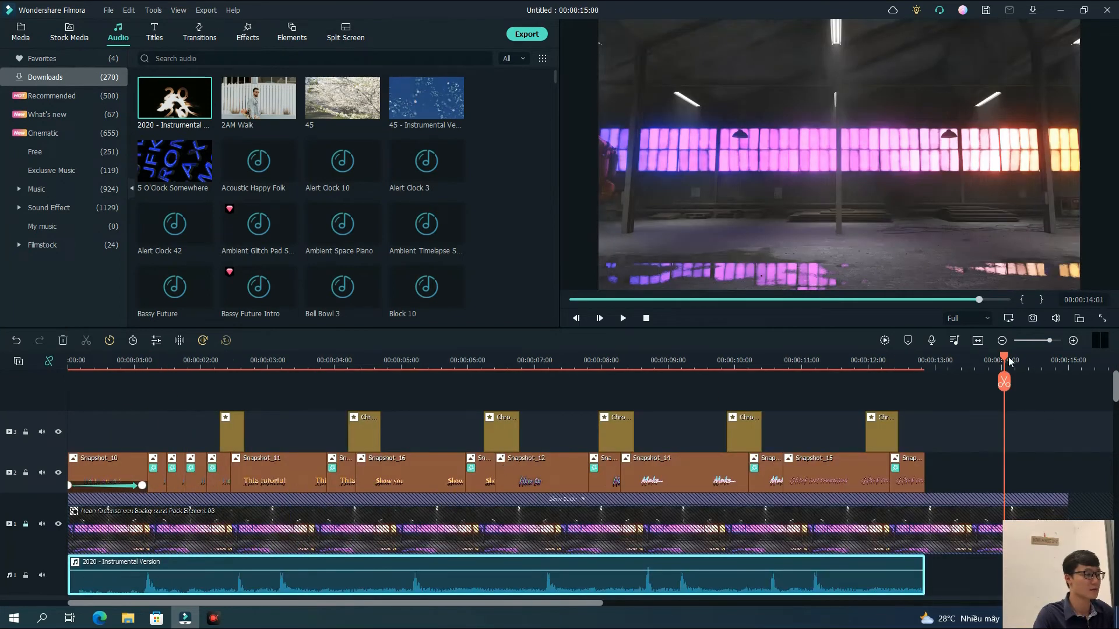
Return the playhead to the start and lower the volume of the music clip.
{"action": "left_click_drag", "start_coordinate": [1004, 360], "coordinate": [740, 430]}
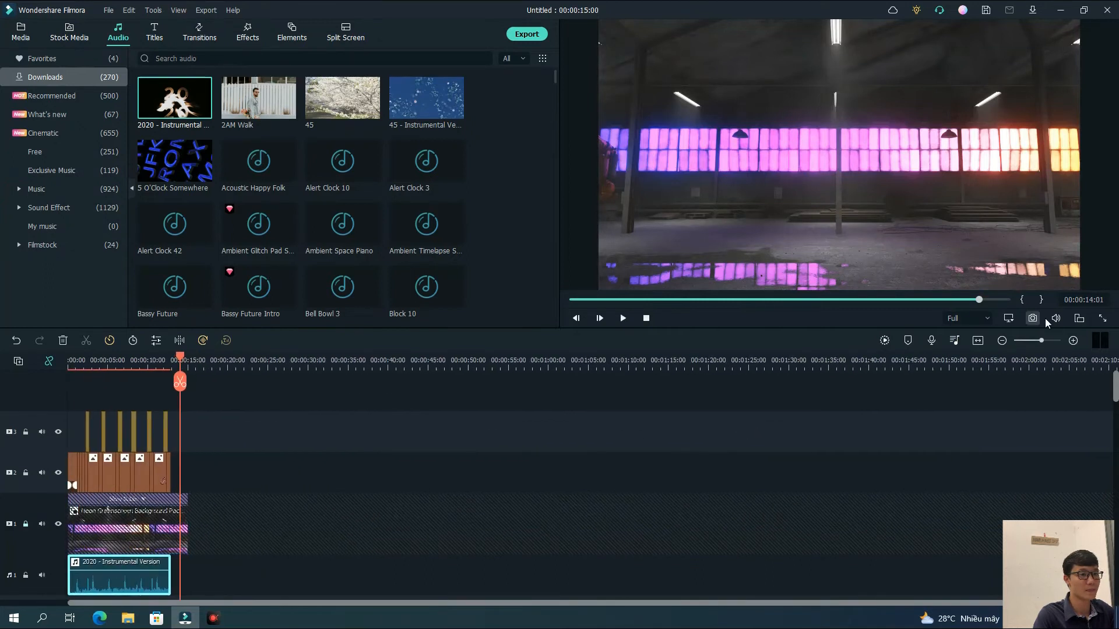
{"action": "left_click", "coordinate": [978, 340]}
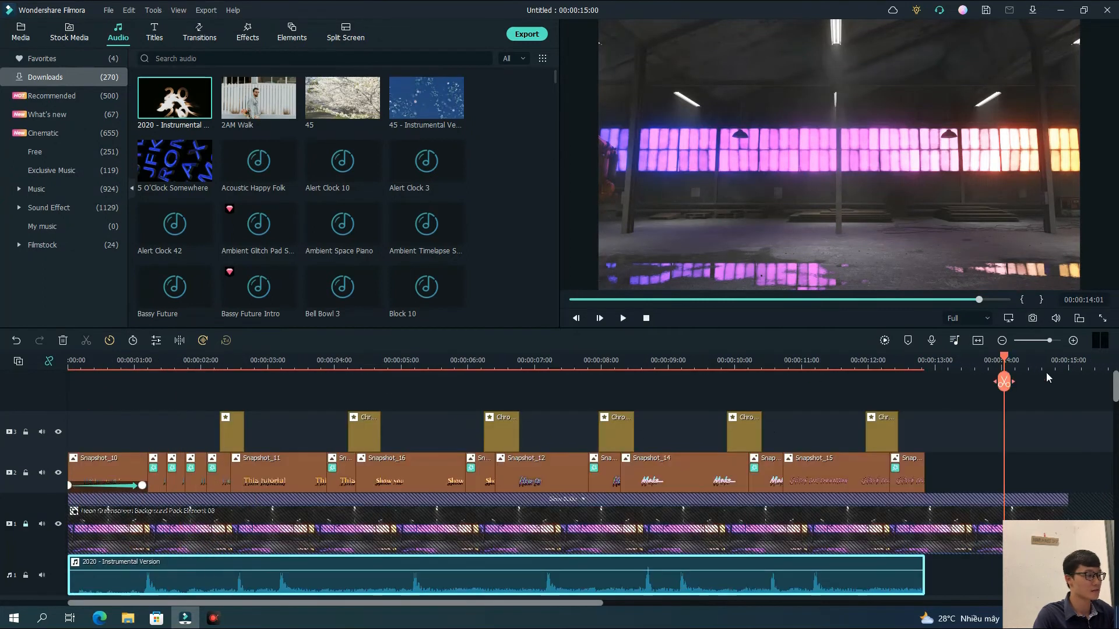
{"action": "left_click_drag", "start_coordinate": [1006, 361], "coordinate": [69, 362]}
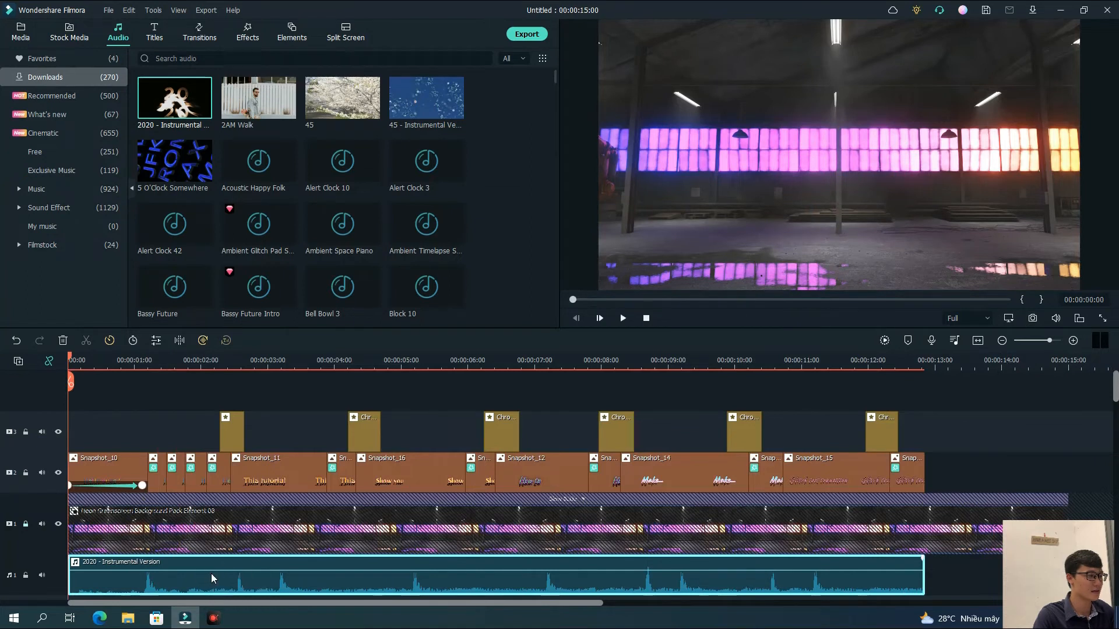
{"action": "left_click_drag", "start_coordinate": [219, 576], "coordinate": [213, 583]}
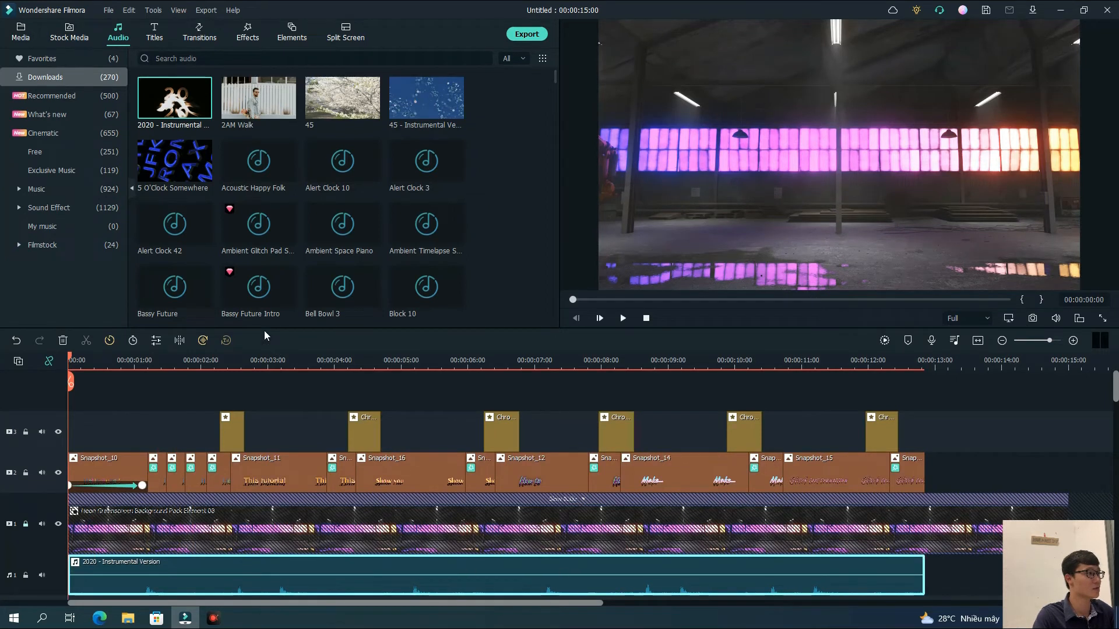
Place the favorite sound TV Glitch Noise 01 on the second audio track under the first Chromatic Aberration clip and trim it to match.
{"action": "left_click", "coordinate": [56, 208]}
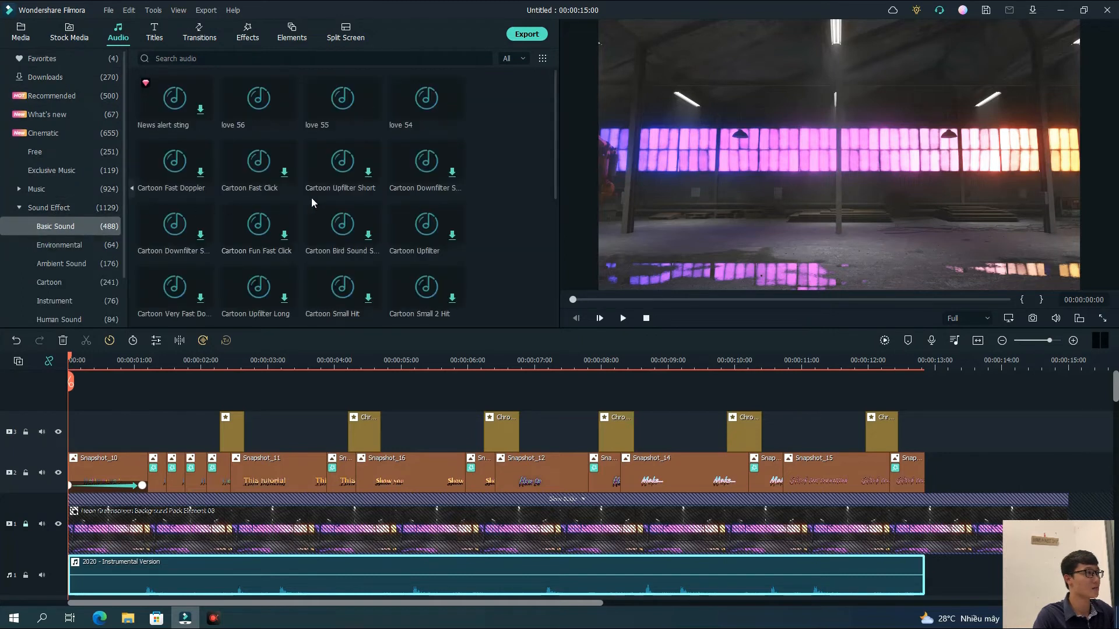
{"action": "left_click", "coordinate": [78, 62]}
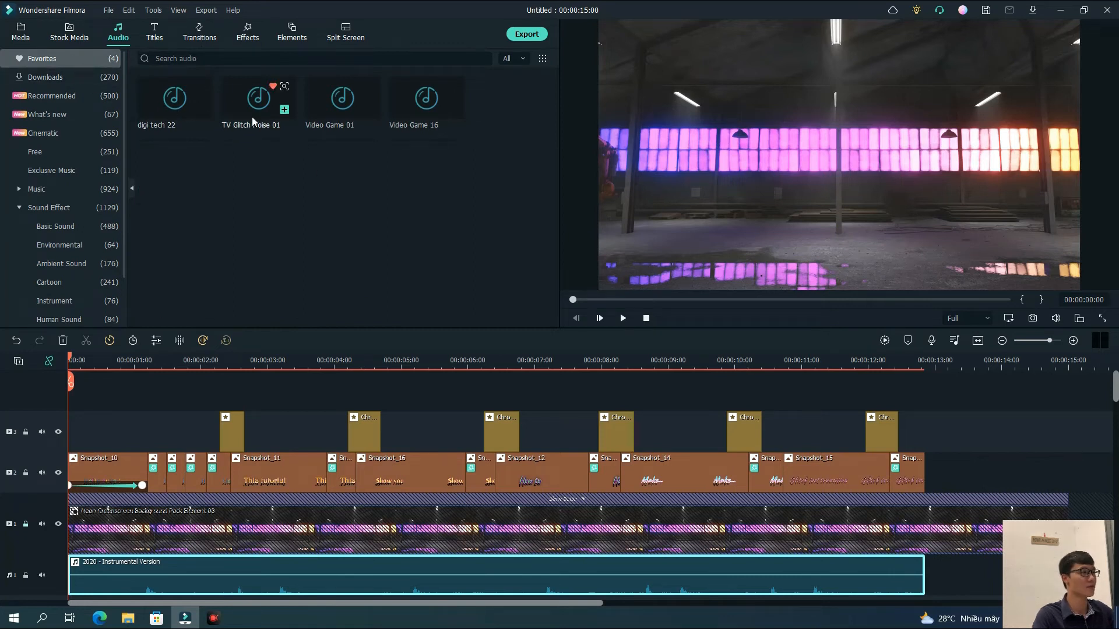
{"action": "left_click_drag", "start_coordinate": [251, 114], "coordinate": [217, 581]}
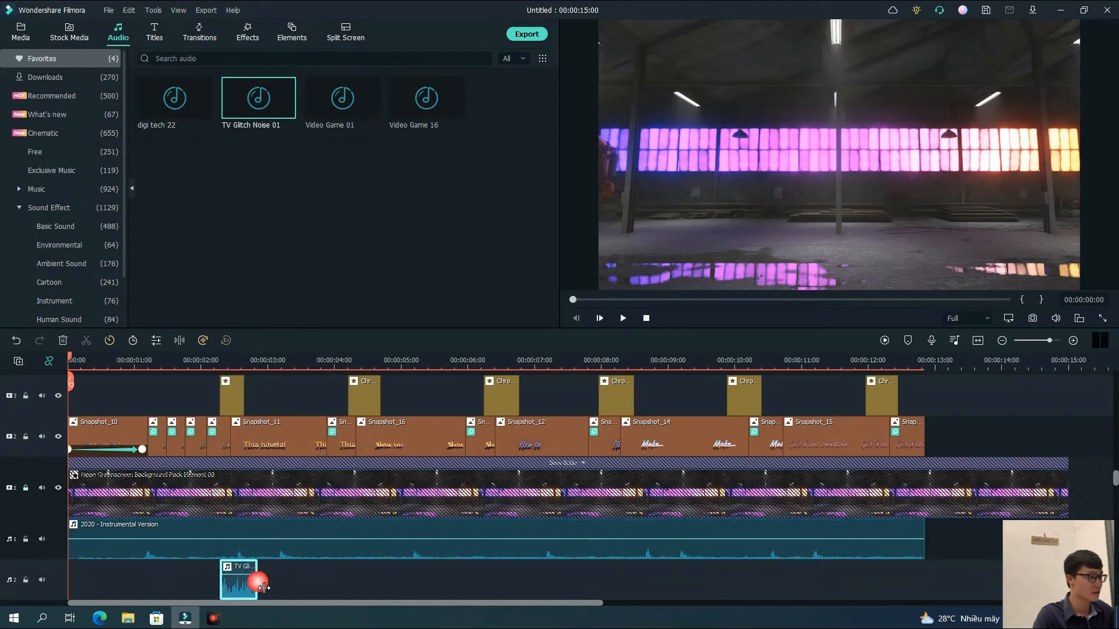
{"action": "left_click_drag", "start_coordinate": [264, 588], "coordinate": [243, 588]}
Place copies of the trimmed TV Glitch Noise 01 at the next four glitch transitions and another TV Glitch Noise 01 at the last one.
{"action": "left_click", "coordinate": [232, 590]}
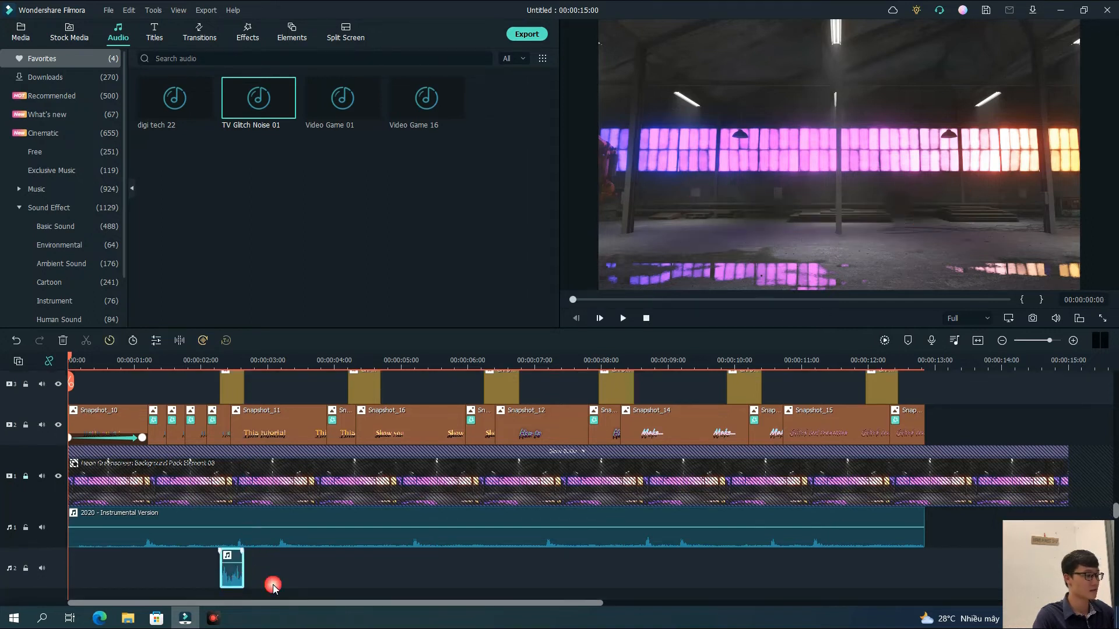
{"action": "key", "text": "ctrl+v"}
{"action": "key", "text": "ctrl+v"}
{"action": "key", "text": "ctrl+v"}
{"action": "key", "text": "ctrl+v"}
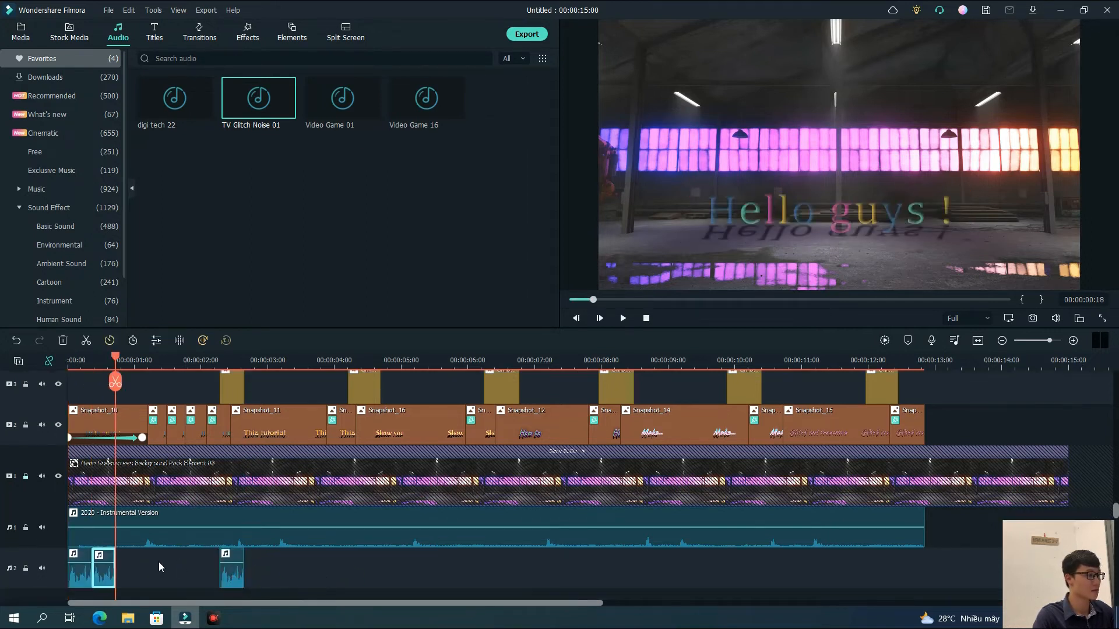
{"action": "left_click_drag", "start_coordinate": [164, 579], "coordinate": [355, 579]}
{"action": "left_click_drag", "start_coordinate": [121, 581], "coordinate": [503, 581]}
{"action": "left_click_drag", "start_coordinate": [100, 578], "coordinate": [750, 583]}
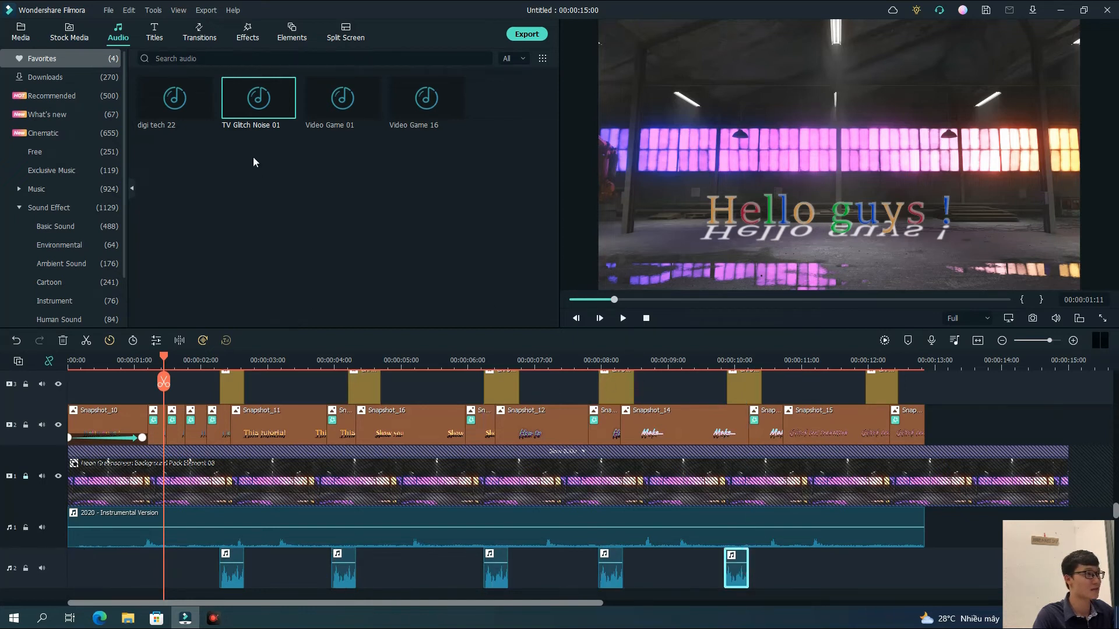
{"action": "left_click_drag", "start_coordinate": [258, 142], "coordinate": [873, 554]}
{"action": "scroll", "coordinate": [953, 554], "scroll_direction": "down", "scroll_amount": 2}
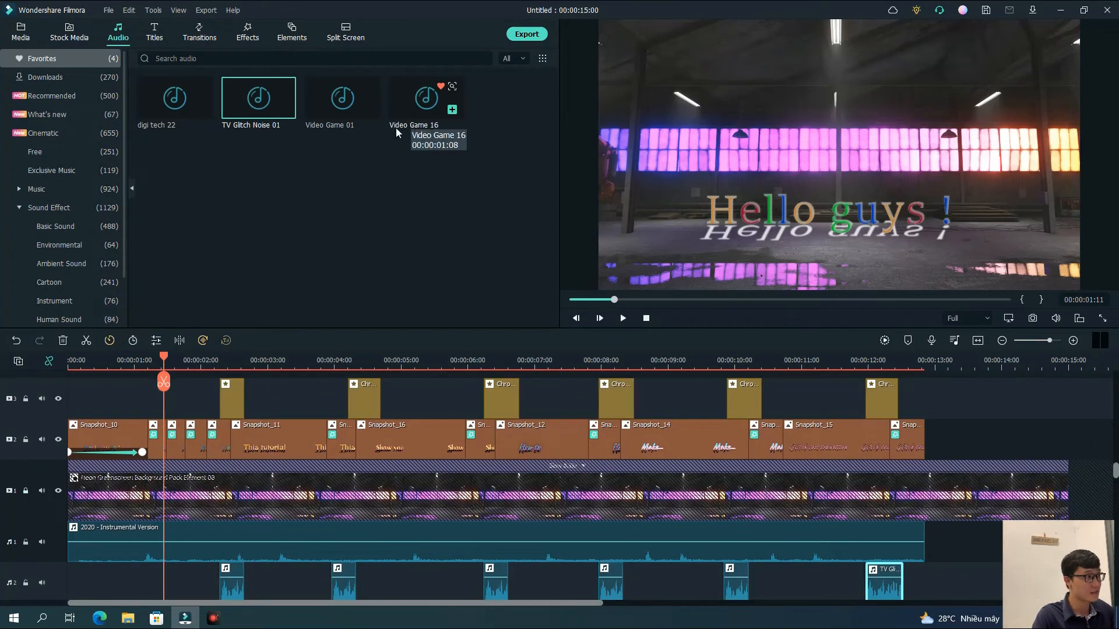
Add digi tech 22 to the second audio track, cut it down to a short piece, and move that to about 00:00:01:01.
{"action": "left_click_drag", "start_coordinate": [181, 121], "coordinate": [938, 568]}
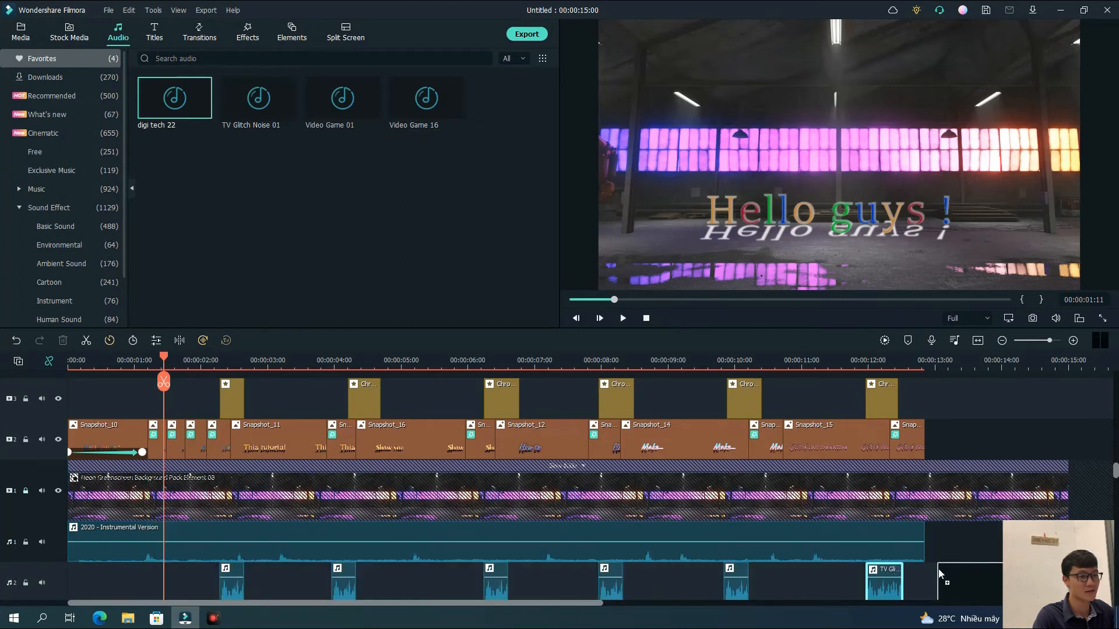
{"action": "scroll", "coordinate": [978, 537], "scroll_direction": "down", "scroll_amount": 1}
{"action": "left_click_drag", "start_coordinate": [164, 358], "coordinate": [896, 390]}
{"action": "left_click", "coordinate": [896, 390]}
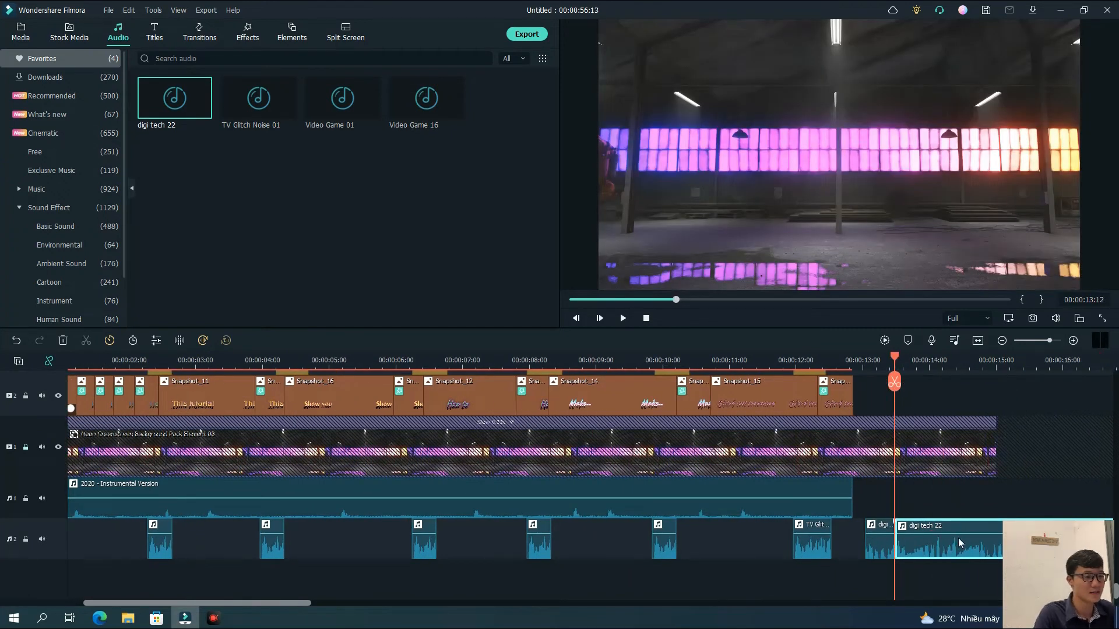
{"action": "key", "text": "Delete"}
{"action": "left_click_drag", "start_coordinate": [130, 571], "coordinate": [158, 545]}
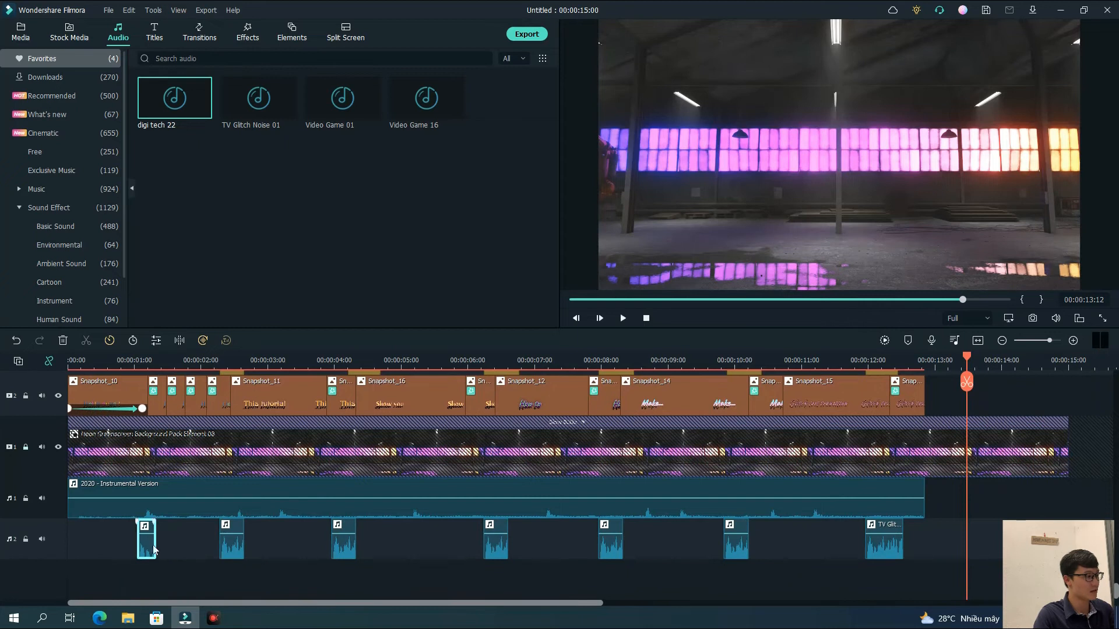
{"action": "key", "text": "ctrl+v"}
{"action": "left_click", "coordinate": [970, 545]}
{"action": "key", "text": "Delete"}
{"action": "left_click", "coordinate": [177, 544]}
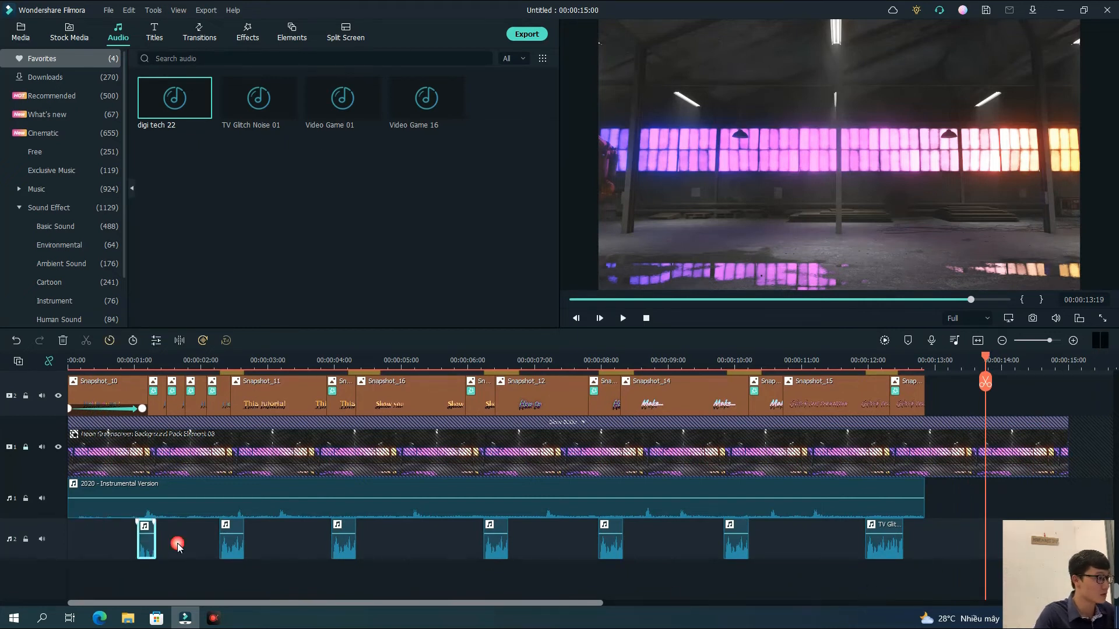
{"action": "left_click", "coordinate": [161, 402]}
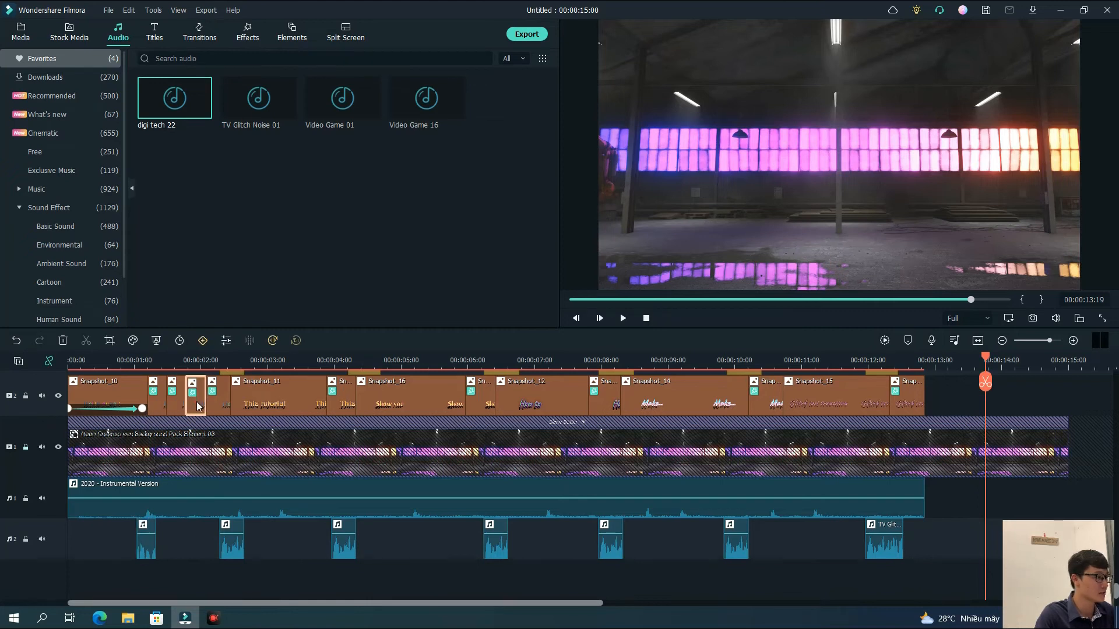
Paste two copies of the short digi tech 22 piece, line all three up back to back after Snapshot_10, and delete the leftover sliver.
{"action": "left_click", "coordinate": [146, 543]}
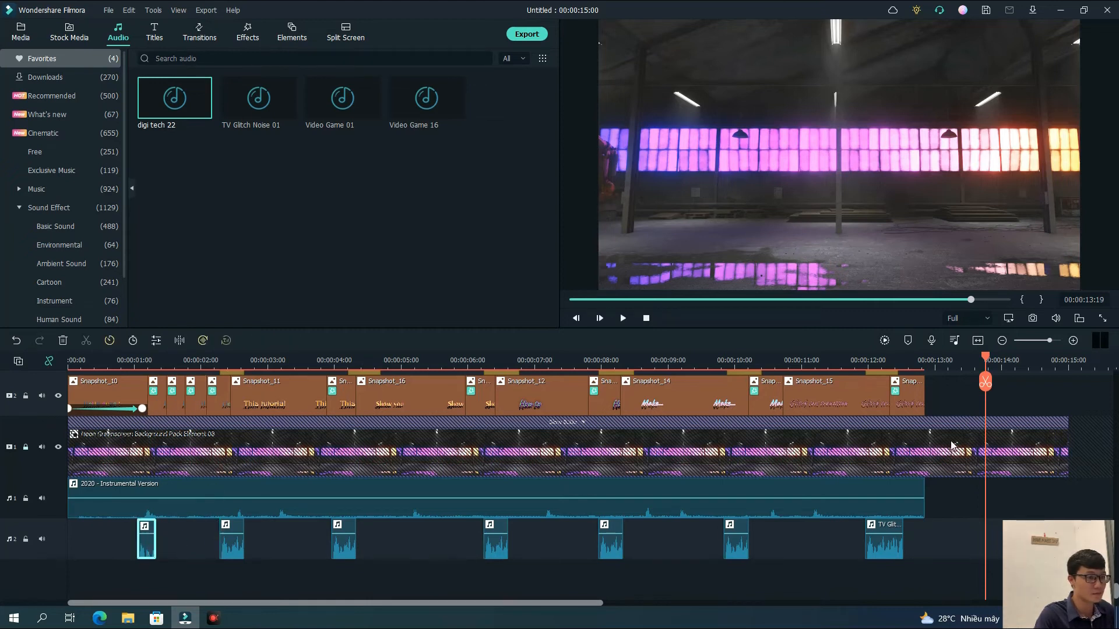
{"action": "left_click_drag", "start_coordinate": [985, 360], "coordinate": [175, 360]}
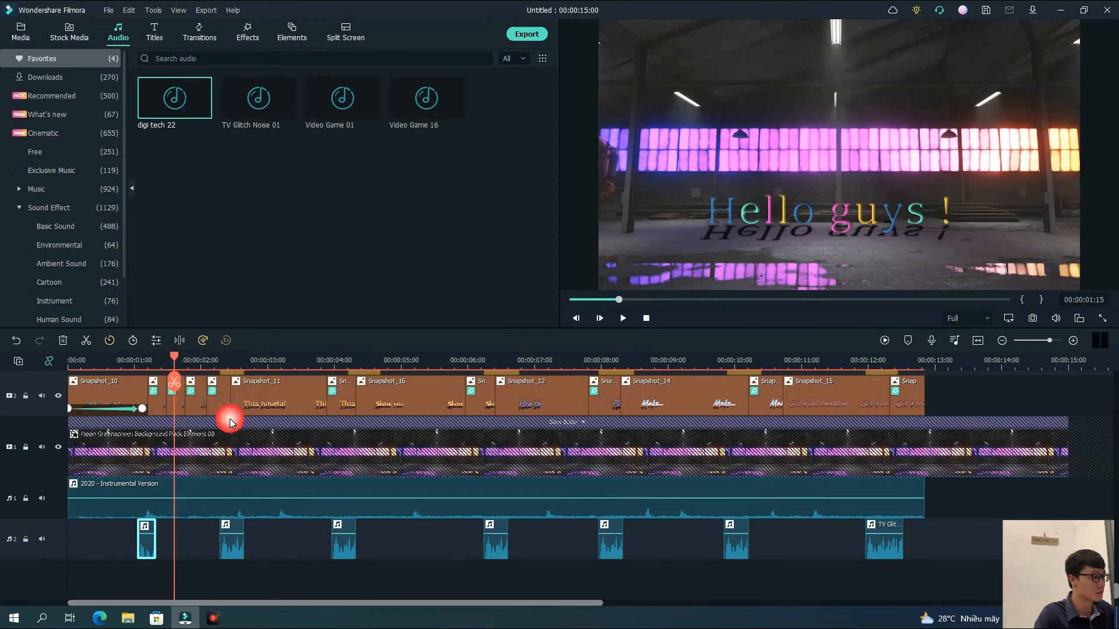
{"action": "key", "text": "ctrl+v"}
{"action": "key", "text": "ctrl+v"}
{"action": "left_click_drag", "start_coordinate": [144, 547], "coordinate": [160, 553]}
{"action": "left_click_drag", "start_coordinate": [183, 552], "coordinate": [165, 554]}
{"action": "left_click", "coordinate": [187, 549]}
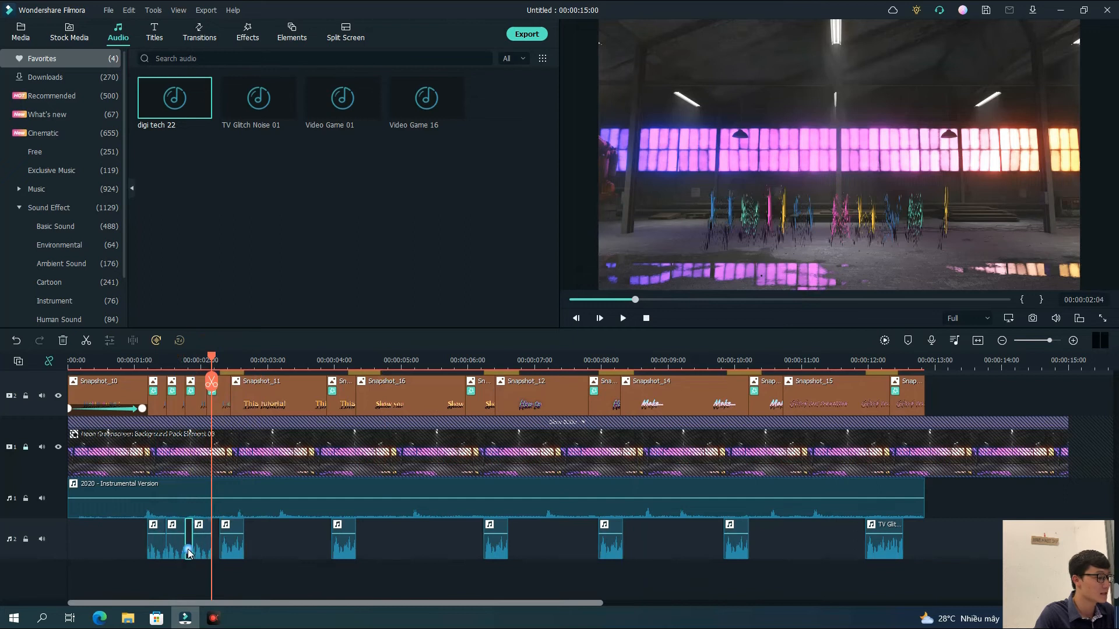
{"action": "right_click", "coordinate": [192, 554]}
{"action": "left_click", "coordinate": [219, 578]}
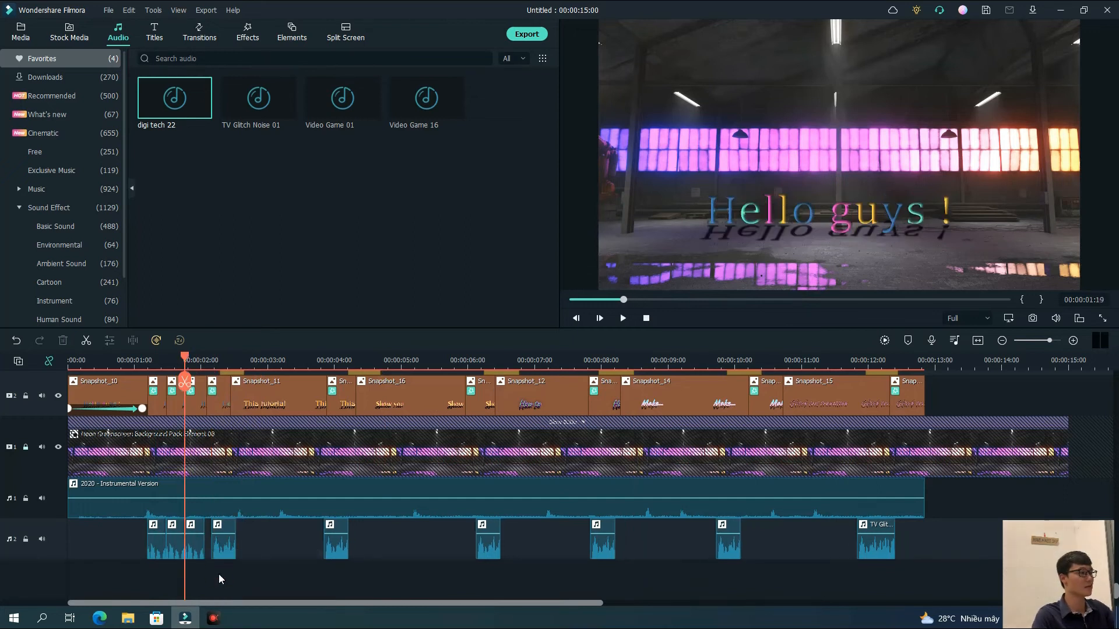
Play back the digi tech 22 glitch sounds from 00:00:01:00 to about 00:00:02:01.
{"action": "left_click_drag", "start_coordinate": [186, 361], "coordinate": [140, 388]}
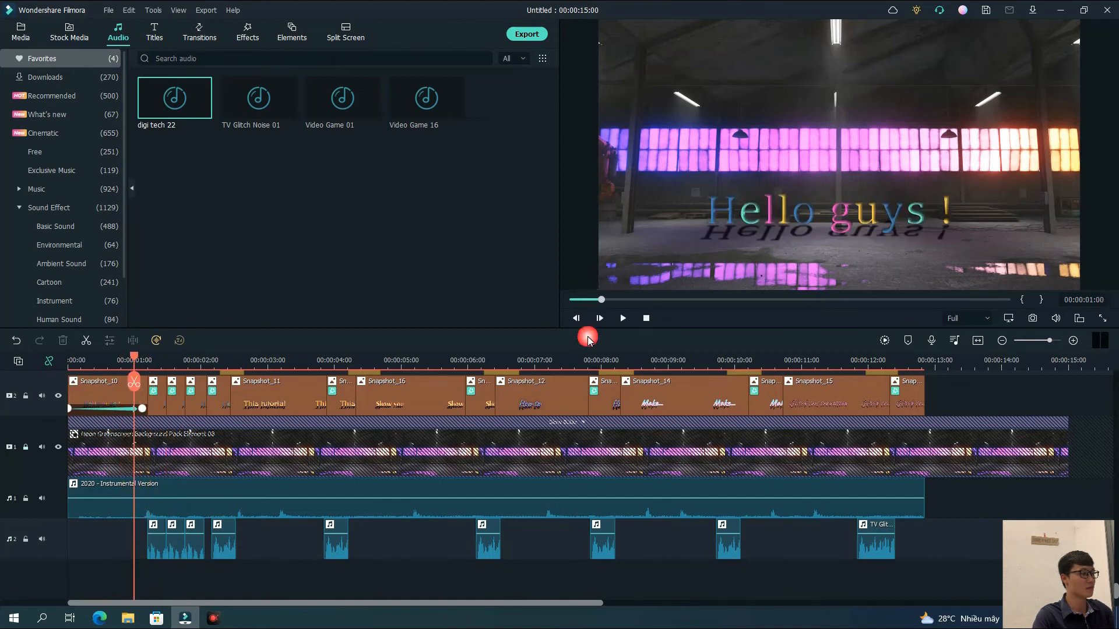
{"action": "left_click", "coordinate": [622, 318]}
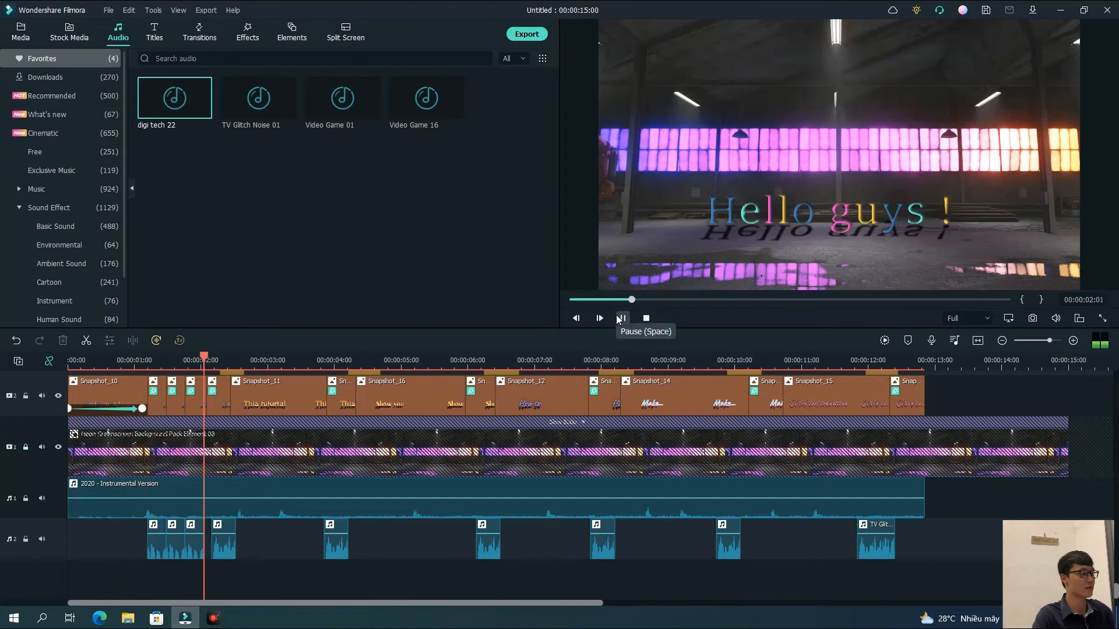
{"action": "left_click", "coordinate": [616, 316]}
Close the gap between the last digi tech 22 piece and the first TV Glitch Noise 01 clip.
{"action": "left_click", "coordinate": [213, 547]}
{"action": "right_click", "coordinate": [205, 543]}
{"action": "left_click", "coordinate": [274, 567]}
{"action": "left_click", "coordinate": [246, 552]}
Move the six TV Glitch Noise 01 clips on the second audio track back under the starts of their Chromatic Aberration clips.
{"action": "mouse_move", "coordinate": [330, 552]}
{"action": "left_mouse_down"}
{"action": "mouse_move", "coordinate": [347, 547]}
{"action": "mouse_move", "coordinate": [334, 545]}
{"action": "left_mouse_up"}
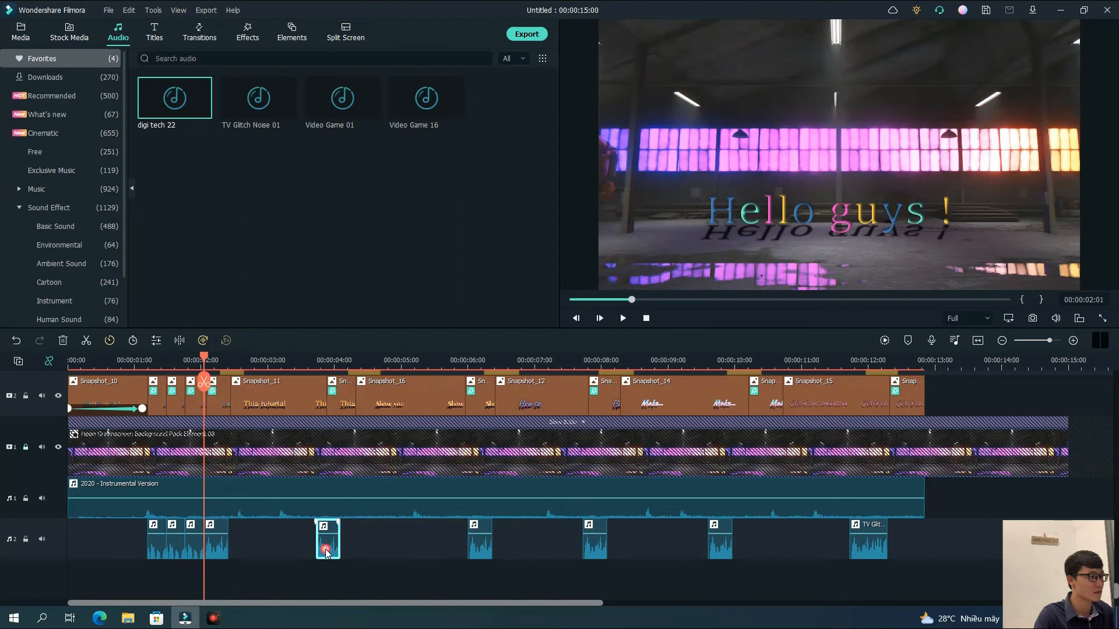
{"action": "scroll", "coordinate": [344, 548], "scroll_direction": "up", "scroll_amount": 2}
{"action": "left_click_drag", "start_coordinate": [222, 579], "coordinate": [239, 580]}
{"action": "left_click_drag", "start_coordinate": [326, 587], "coordinate": [370, 588]}
{"action": "left_click_drag", "start_coordinate": [477, 577], "coordinate": [494, 578]}
{"action": "left_click_drag", "start_coordinate": [587, 594], "coordinate": [601, 589]}
{"action": "left_click_drag", "start_coordinate": [725, 586], "coordinate": [757, 593]}
{"action": "mouse_move", "coordinate": [881, 581]}
{"action": "left_mouse_down"}
{"action": "mouse_move", "coordinate": [900, 580]}
{"action": "mouse_move", "coordinate": [883, 579]}
{"action": "left_mouse_up"}
{"action": "left_click", "coordinate": [855, 577]}
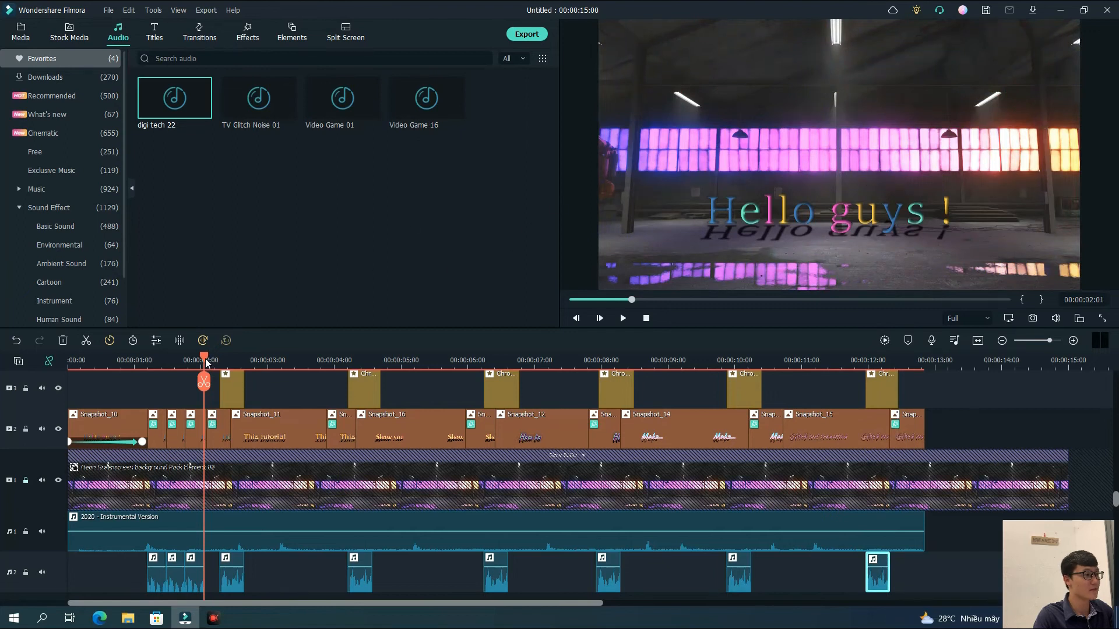
Place the favorite sound Video Game 16 on the second audio track at 00:00:02:18, then split it at 00:00:02:24 and delete its beginning.
{"action": "left_click_drag", "start_coordinate": [205, 358], "coordinate": [250, 387]}
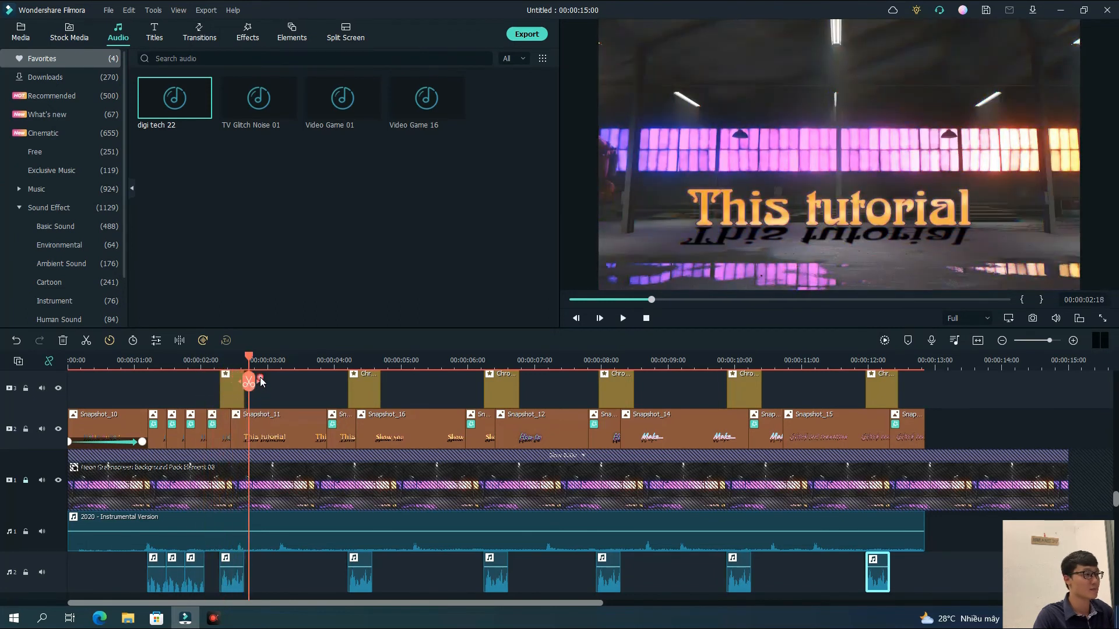
{"action": "left_click_drag", "start_coordinate": [424, 118], "coordinate": [250, 567]}
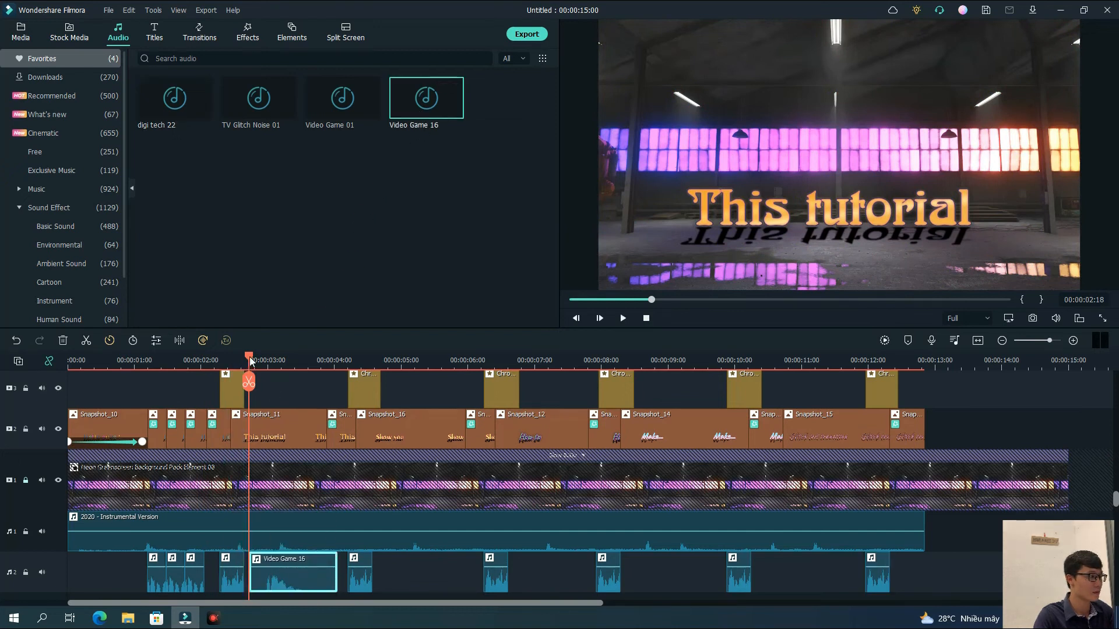
{"action": "left_click_drag", "start_coordinate": [251, 361], "coordinate": [265, 361]}
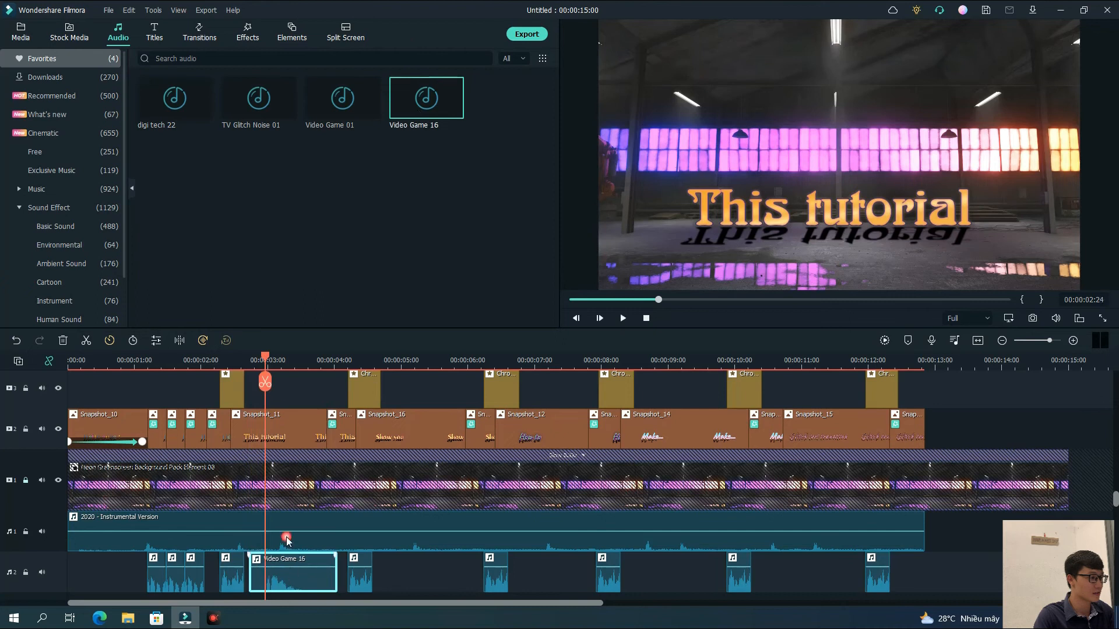
{"action": "left_click", "coordinate": [265, 382]}
{"action": "left_click", "coordinate": [256, 585]}
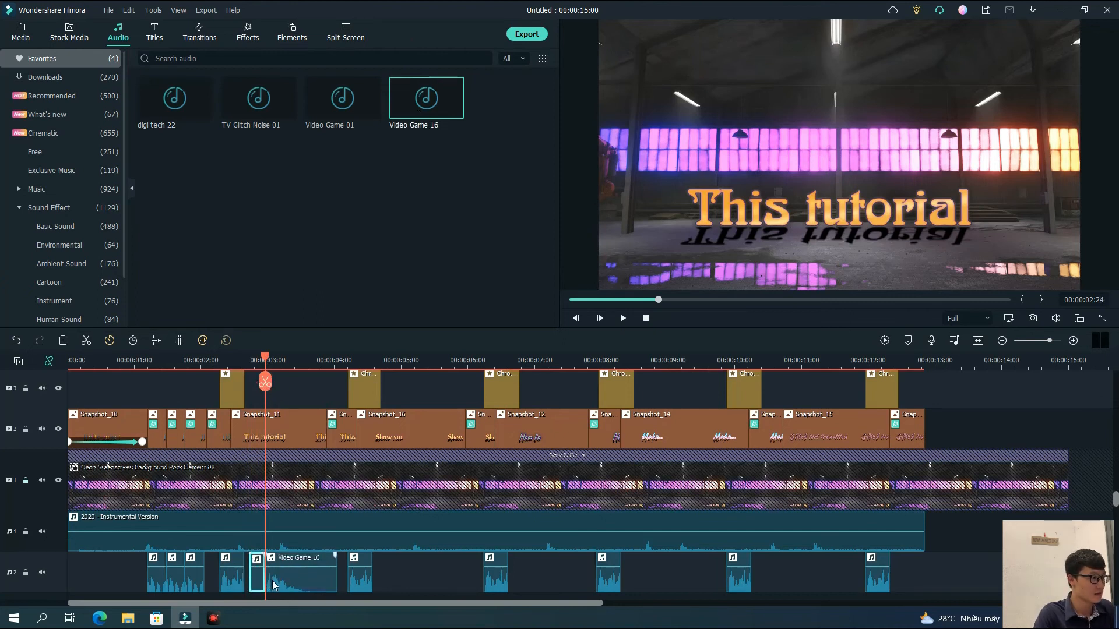
{"action": "key", "text": "Delete"}
Split Video Game 16 at 00:00:03:08, delete the rest, and move the short piece directly behind the first TV Glitch Noise 01 clip.
{"action": "left_click_drag", "start_coordinate": [262, 359], "coordinate": [294, 361]}
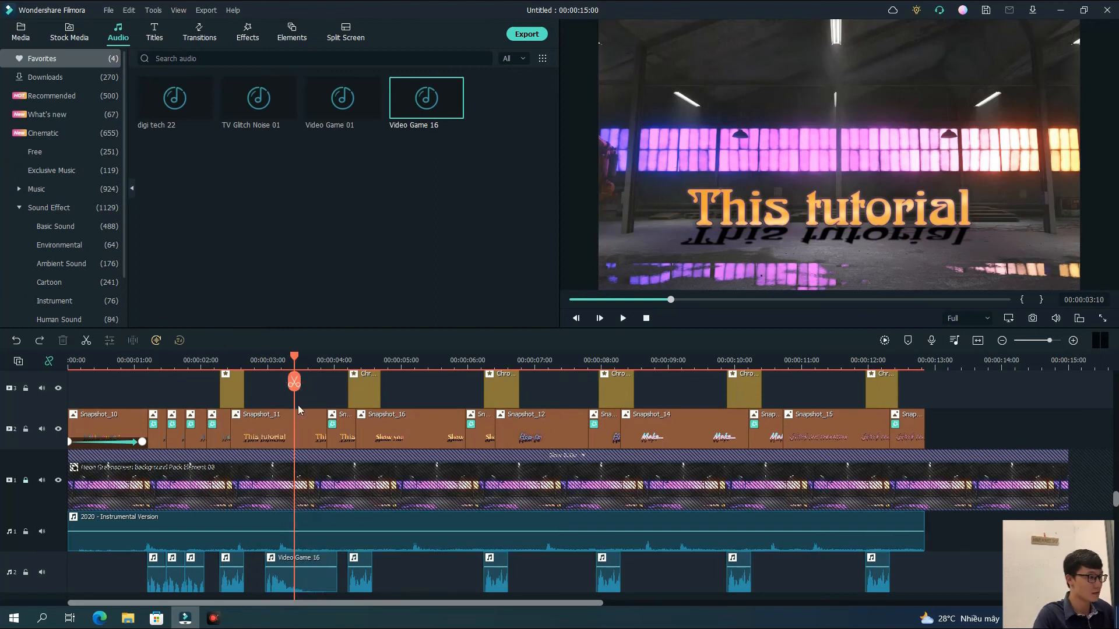
{"action": "left_click_drag", "start_coordinate": [295, 357], "coordinate": [289, 357]}
{"action": "left_click", "coordinate": [302, 586]}
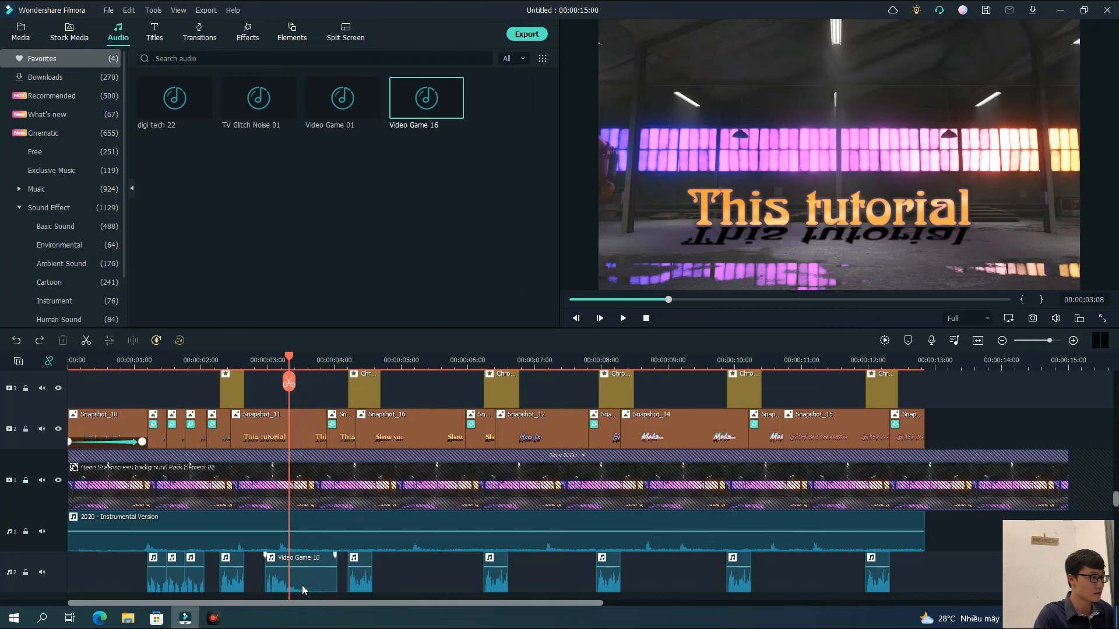
{"action": "left_click", "coordinate": [289, 382]}
{"action": "key", "text": "Delete"}
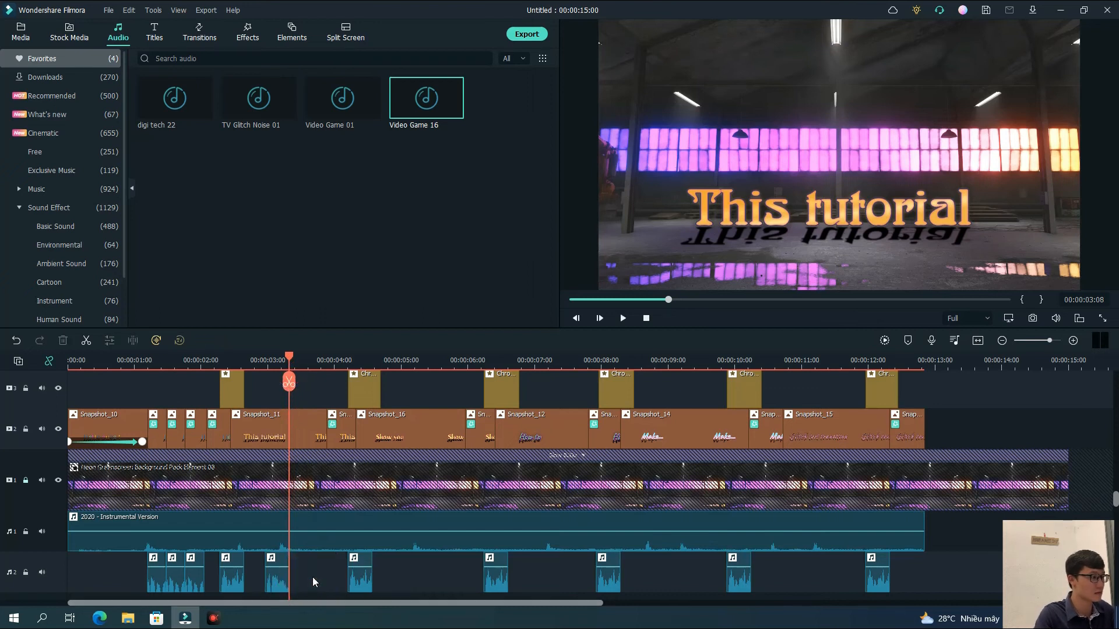
{"action": "left_click_drag", "start_coordinate": [270, 577], "coordinate": [249, 578]}
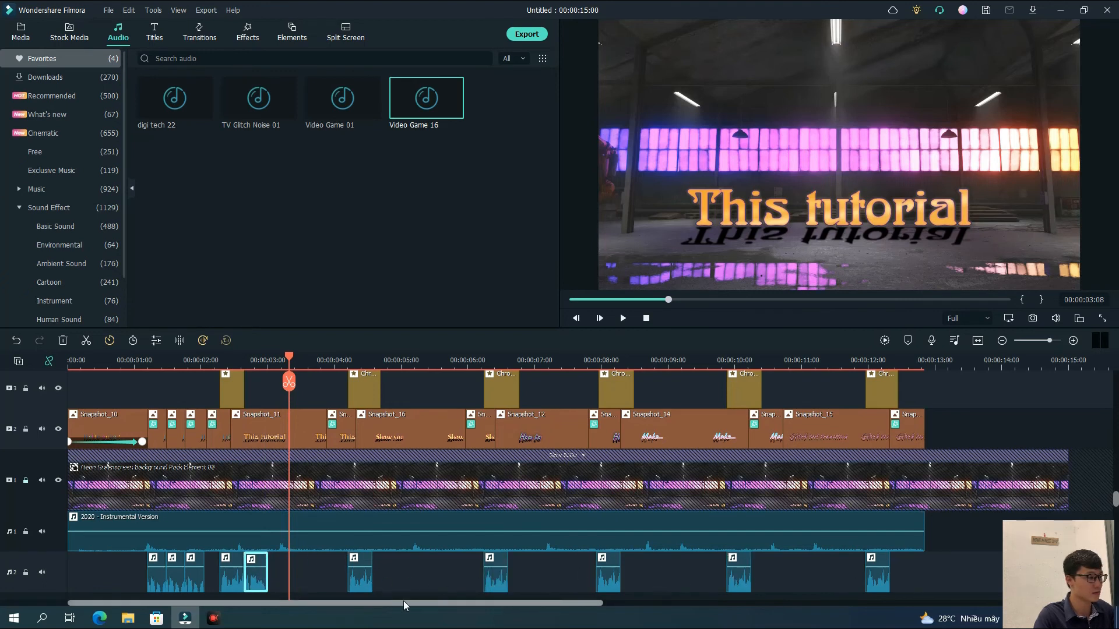
Paste copies of the short Video Game 16 piece and place them directly behind the second and third TV Glitch Noise 01 clips.
{"action": "key", "text": "ctrl+v"}
{"action": "key", "text": "ctrl+v"}
{"action": "key", "text": "ctrl+v"}
{"action": "key", "text": "ctrl+z"}
{"action": "left_click_drag", "start_coordinate": [327, 583], "coordinate": [386, 585]}
{"action": "left_click_drag", "start_coordinate": [307, 583], "coordinate": [524, 580]}
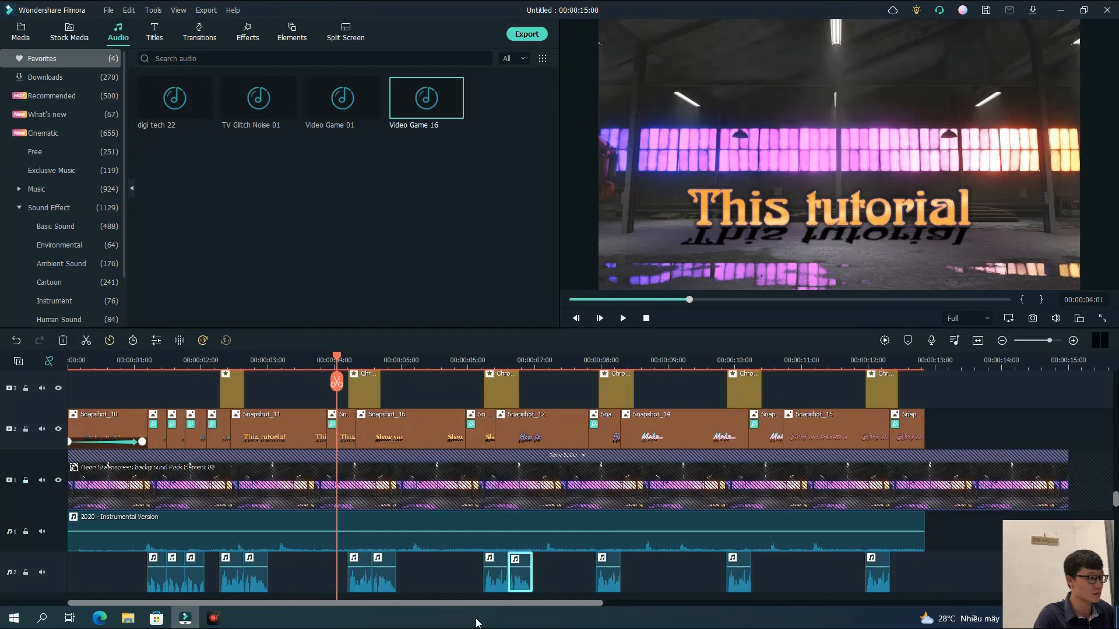
{"action": "key", "text": "ctrl+v"}
{"action": "key", "text": "ctrl+z"}
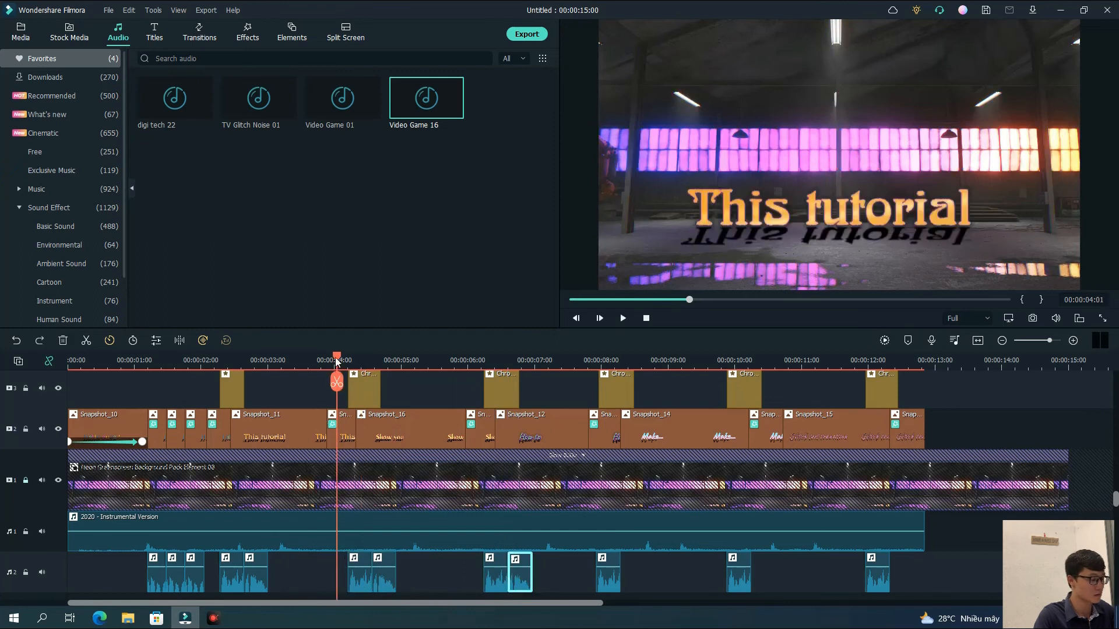
Paste further copies of the Video Game 16 piece and place them directly behind the fourth, fifth and sixth TV Glitch Noise 01 clips.
{"action": "left_click_drag", "start_coordinate": [336, 361], "coordinate": [310, 382]}
{"action": "key", "text": "ctrl+v"}
{"action": "key", "text": "ctrl+v"}
{"action": "left_click_drag", "start_coordinate": [328, 579], "coordinate": [764, 577]}
{"action": "key", "text": "ctrl+v"}
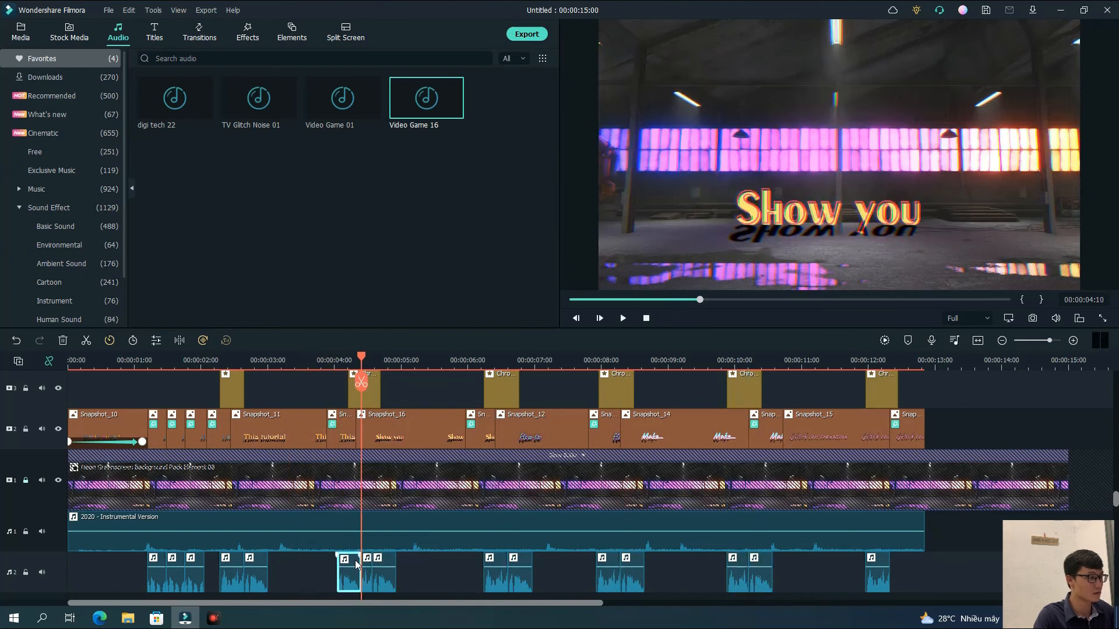
{"action": "key", "text": "ctrl+z"}
{"action": "left_click_drag", "start_coordinate": [336, 359], "coordinate": [300, 358]}
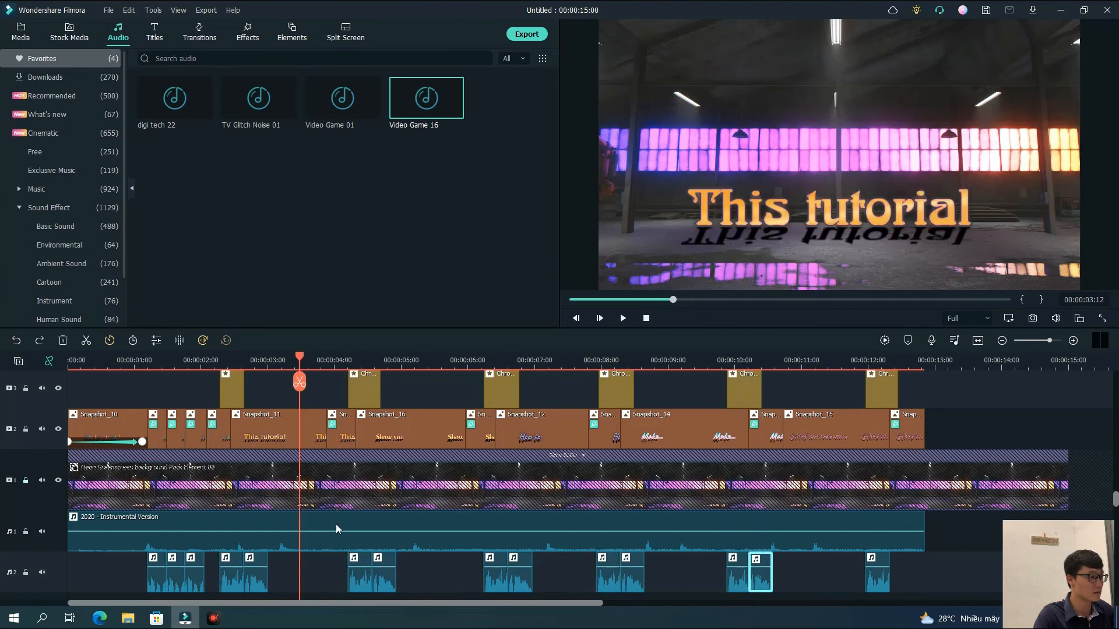
{"action": "key", "text": "ctrl+v"}
{"action": "left_click_drag", "start_coordinate": [313, 573], "coordinate": [903, 574]}
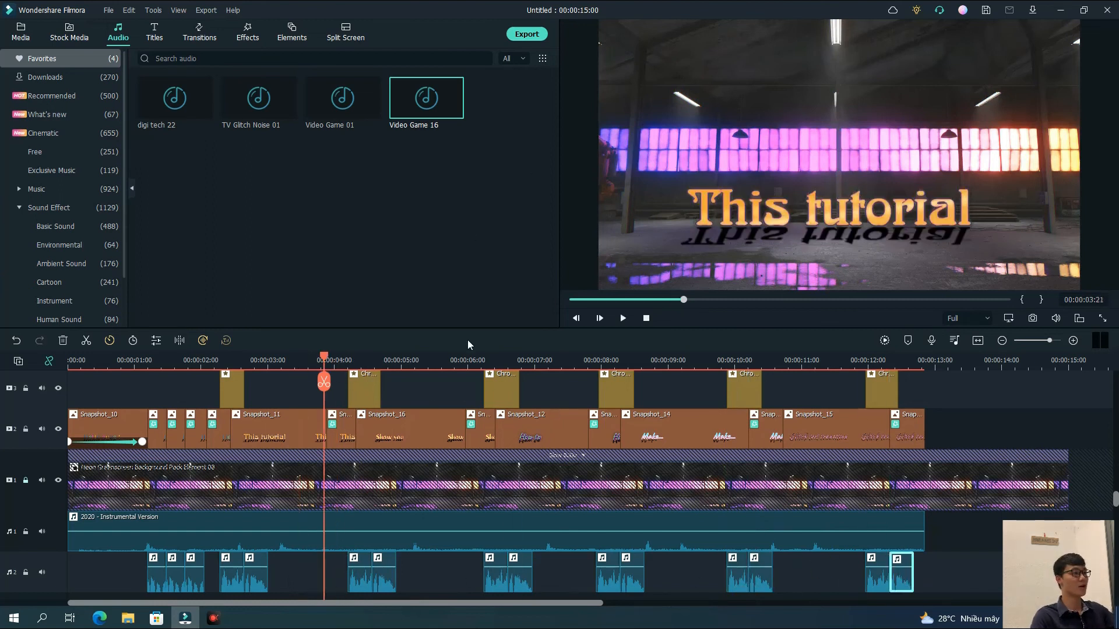
Play the whole video from the start to review the glitch text and sounds, then replay from 00:00:11:00.
{"action": "left_click_drag", "start_coordinate": [327, 362], "coordinate": [52, 386]}
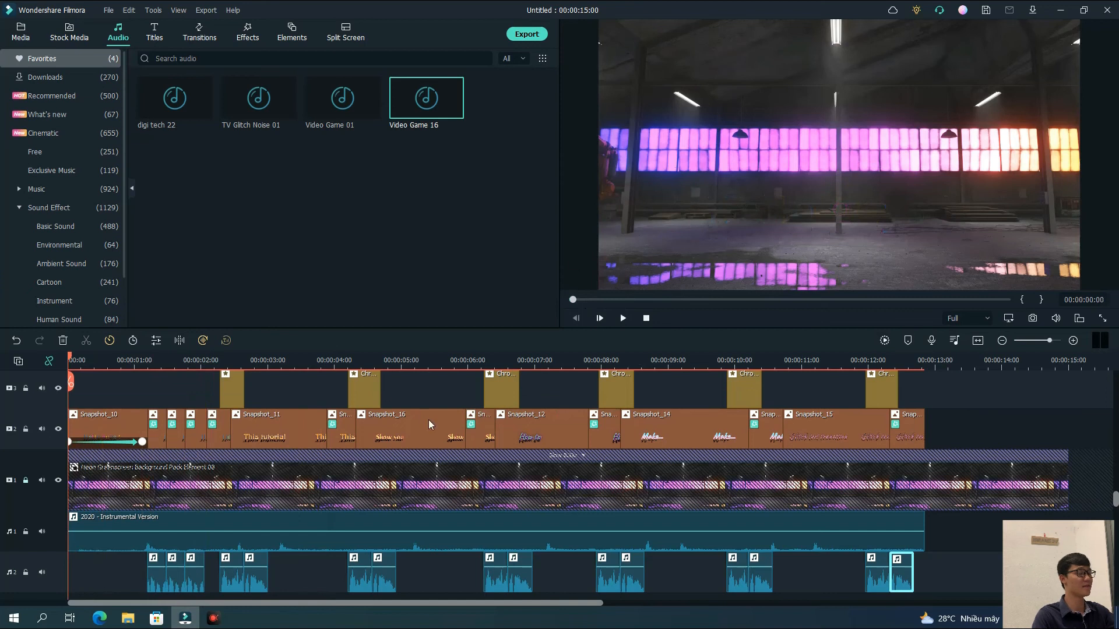
{"action": "left_click", "coordinate": [623, 318]}
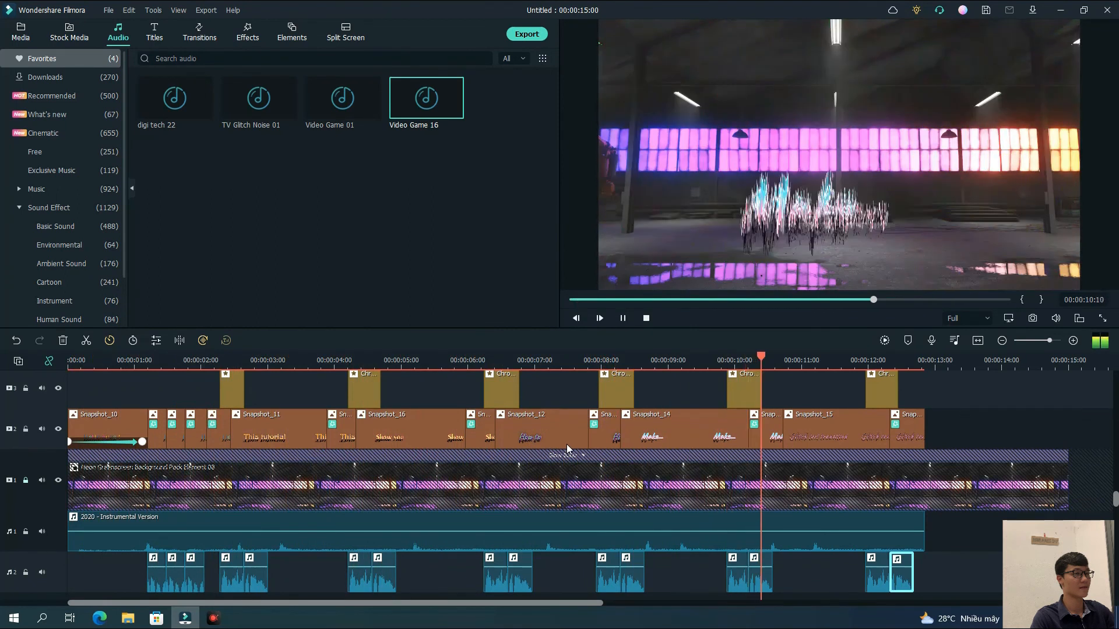
{"action": "left_click", "coordinate": [624, 320]}
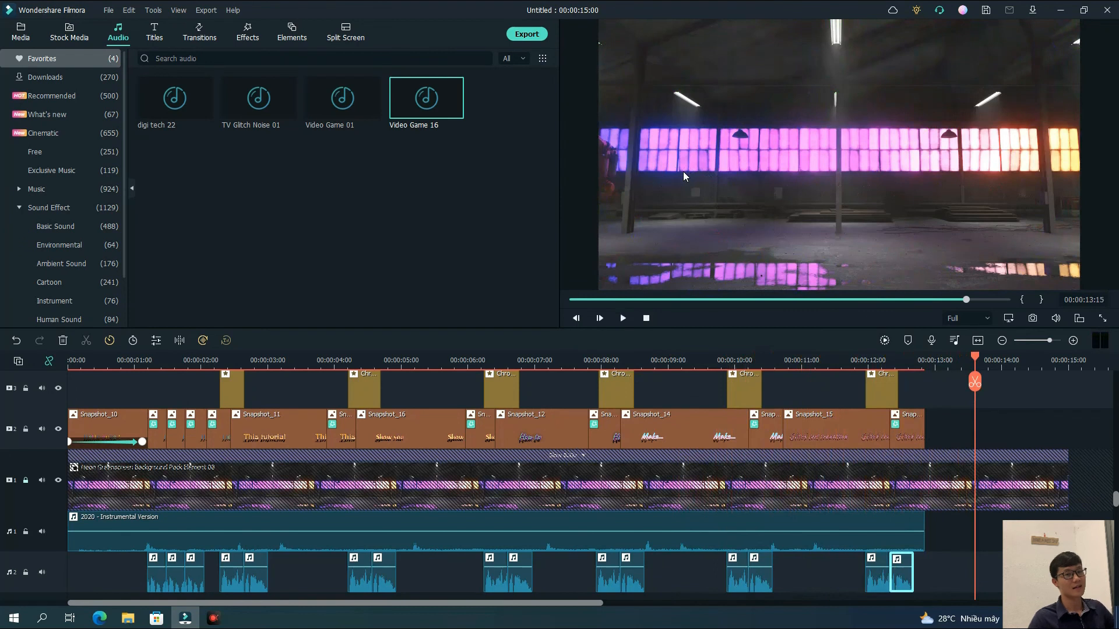
{"action": "left_click", "coordinate": [802, 361]}
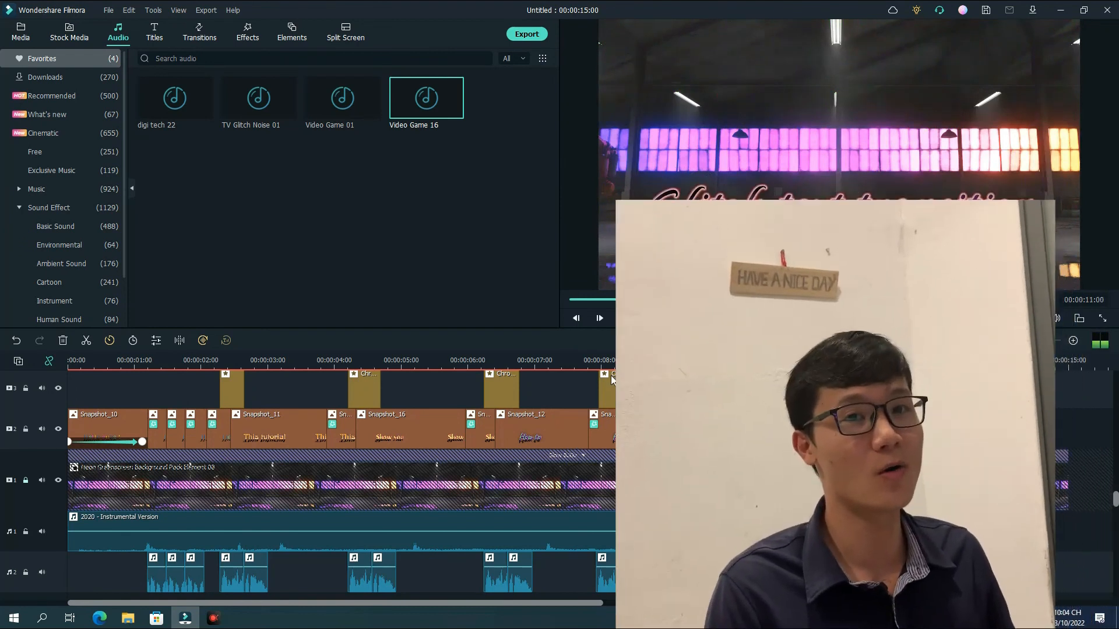